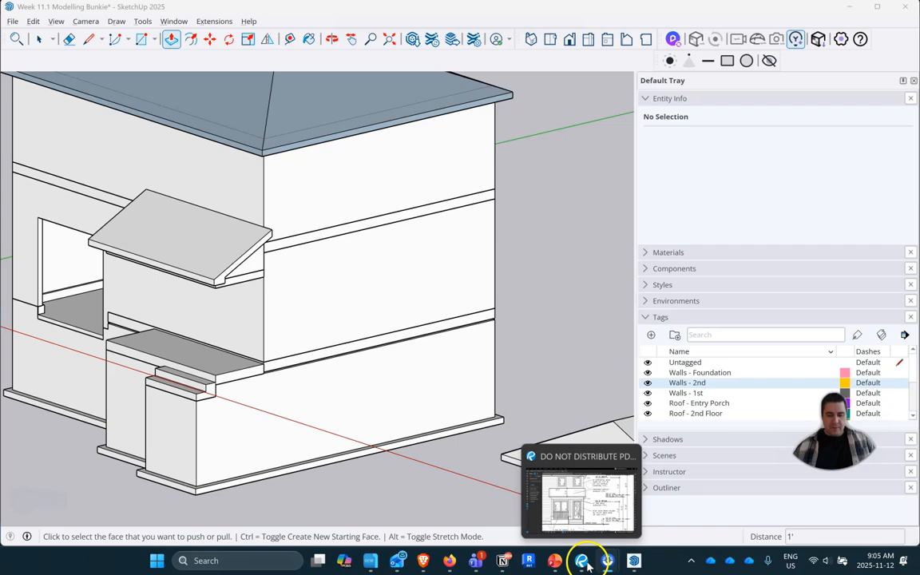
Switch to Revu and examine the building section on page 2 of the elevations PDF, from the upper storey down to the foundation.
left_click(584, 561)
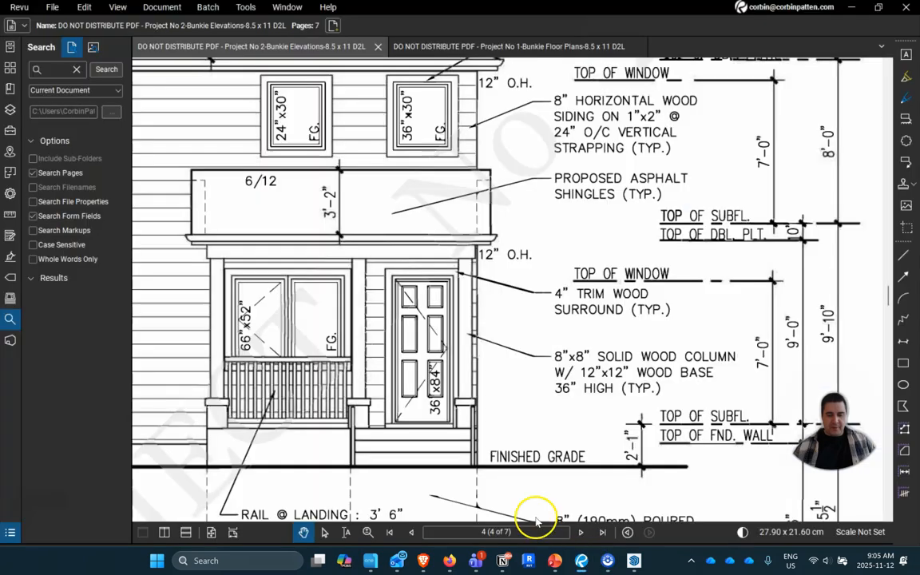
left_click(412, 533)
left_click(415, 533)
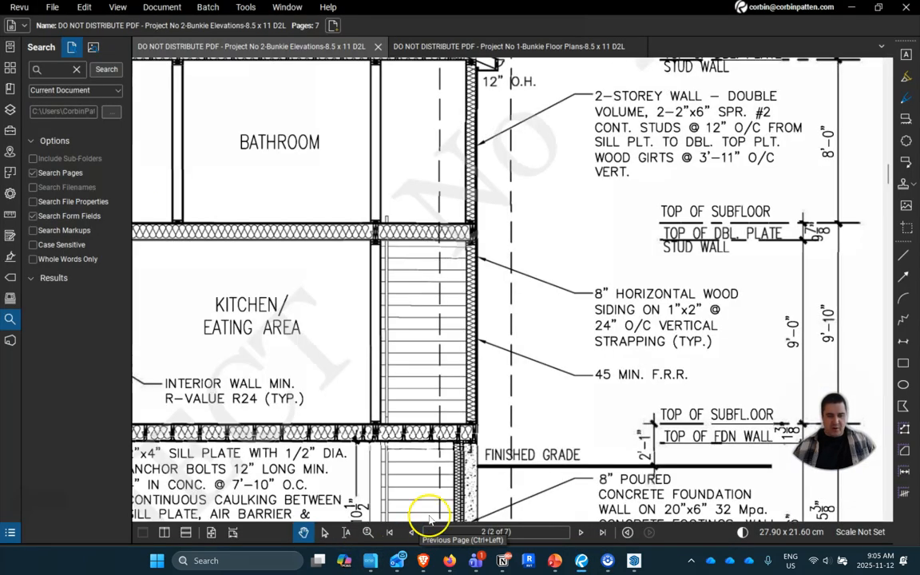
scroll(471, 381, "down", 3)
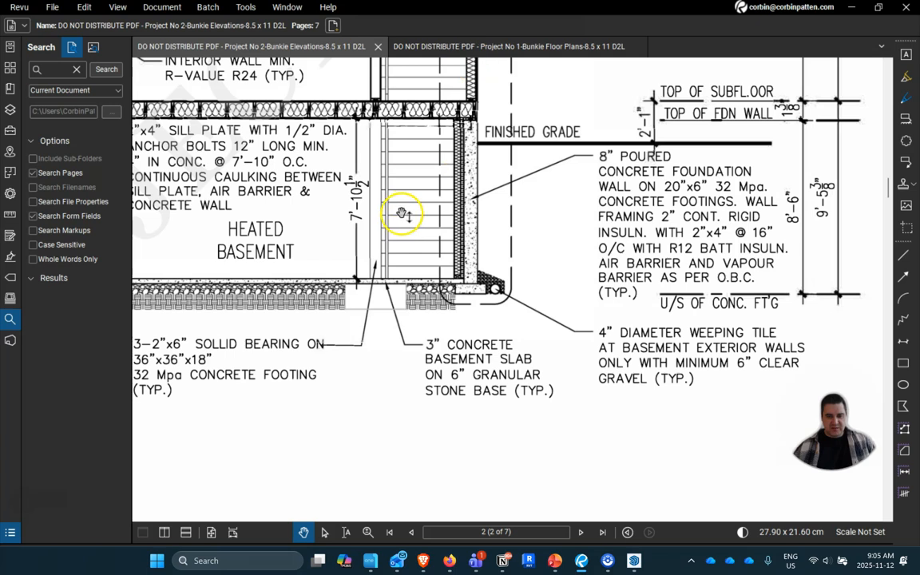
scroll(406, 211, "up", 2)
Examine the second-floor plan on page 4 of the floor plans PDF, focusing on the walls and dimensions around the stairwell.
left_click(499, 48)
scroll(439, 367, "down", 5)
scroll(437, 366, "up", 8)
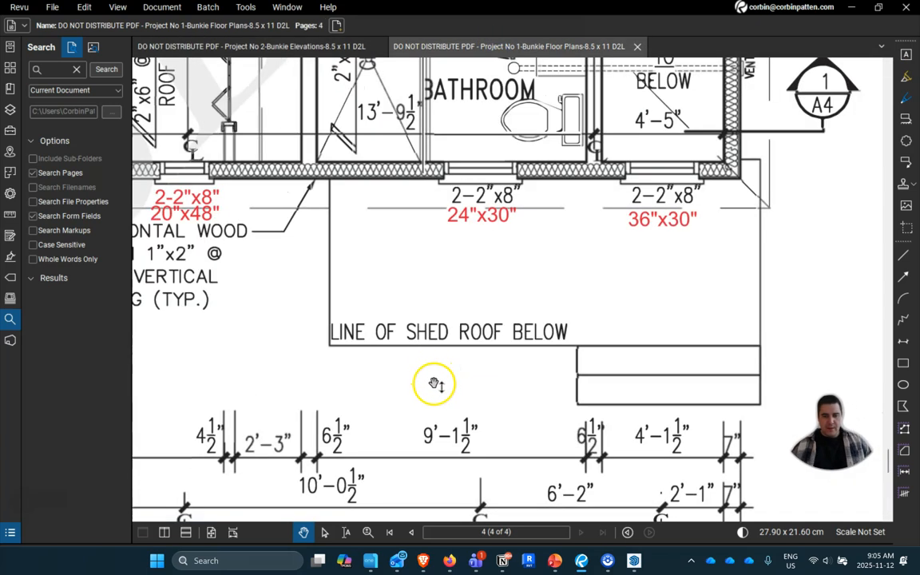
scroll(451, 357, "down", 4, "ctrl")
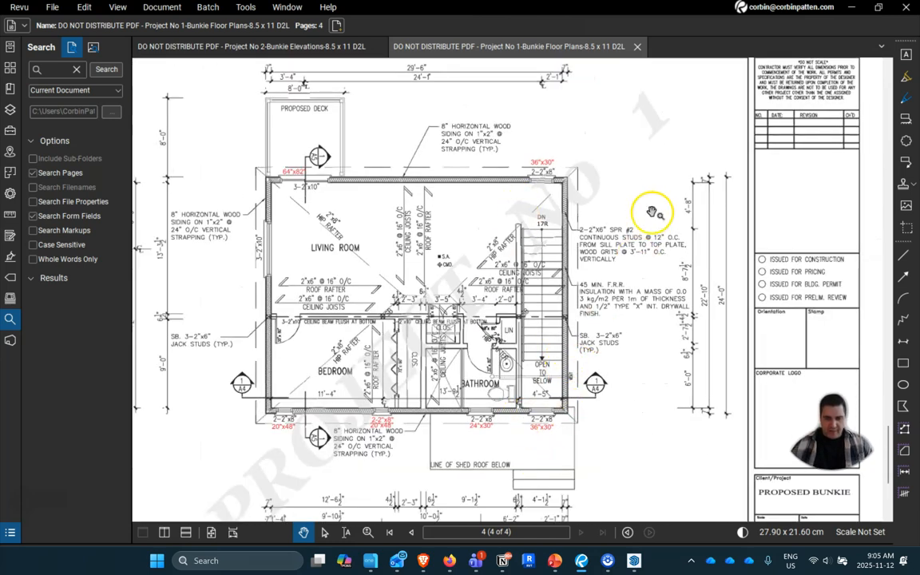
scroll(655, 211, "up", 2, "ctrl")
scroll(532, 269, "down", 3)
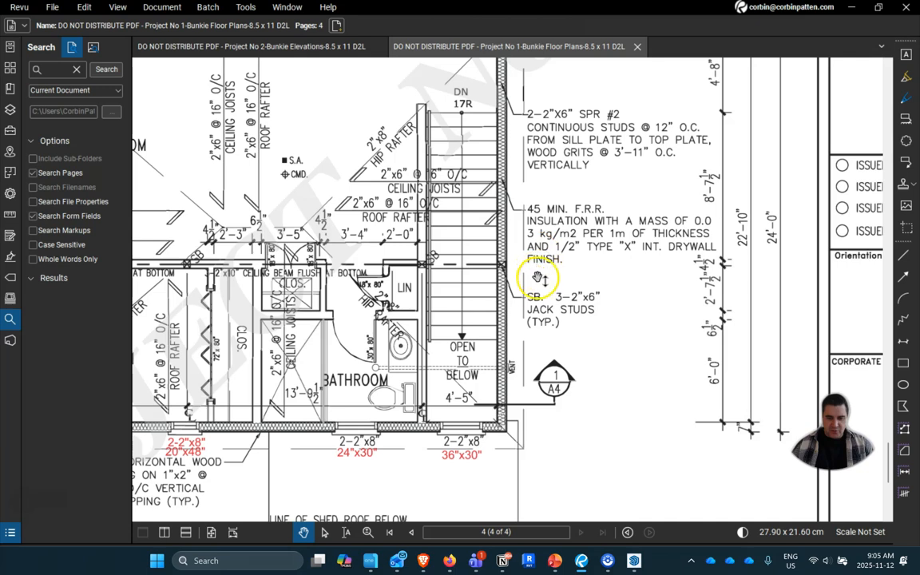
scroll(518, 345, "up", 6)
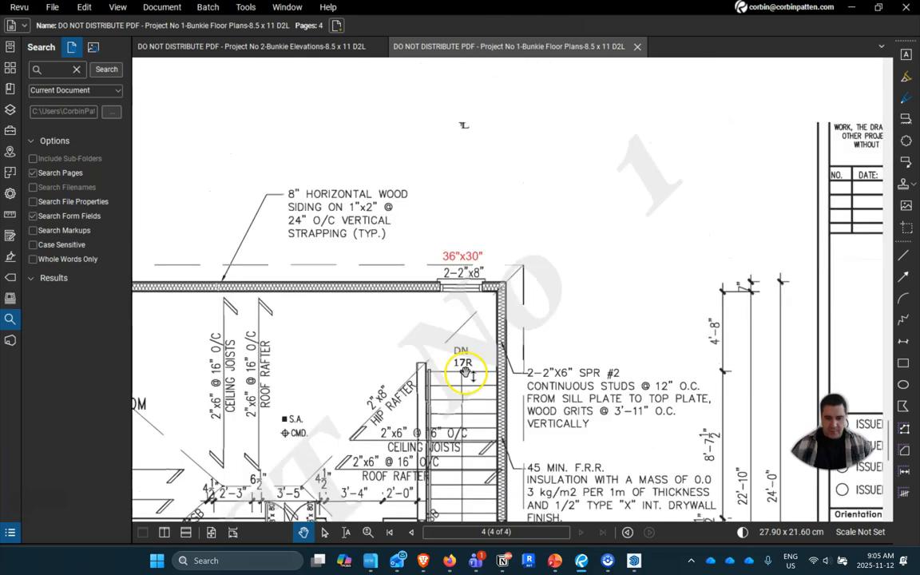
scroll(456, 359, "down", 5)
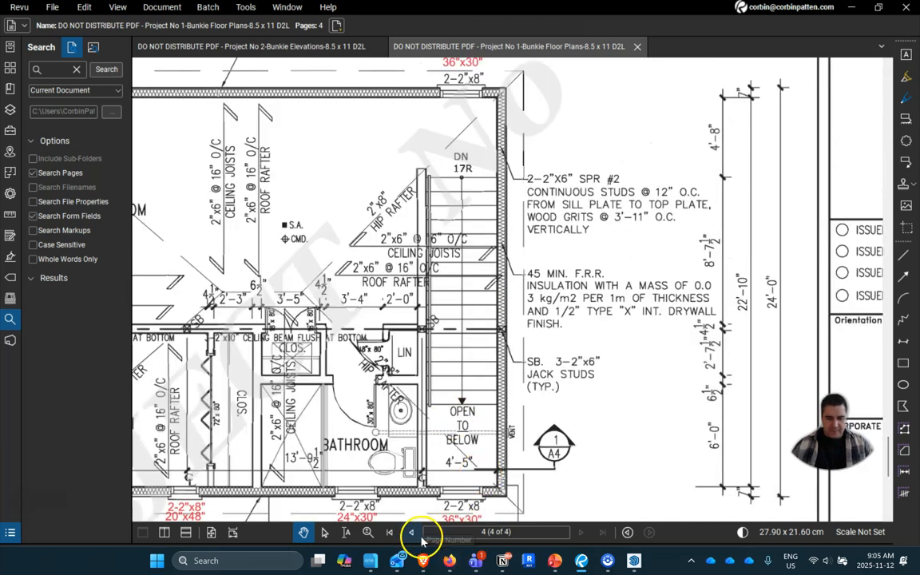
Examine the stair, entry and covered porch notes and dimensions on page 3 of the floor plans PDF.
left_click(415, 533)
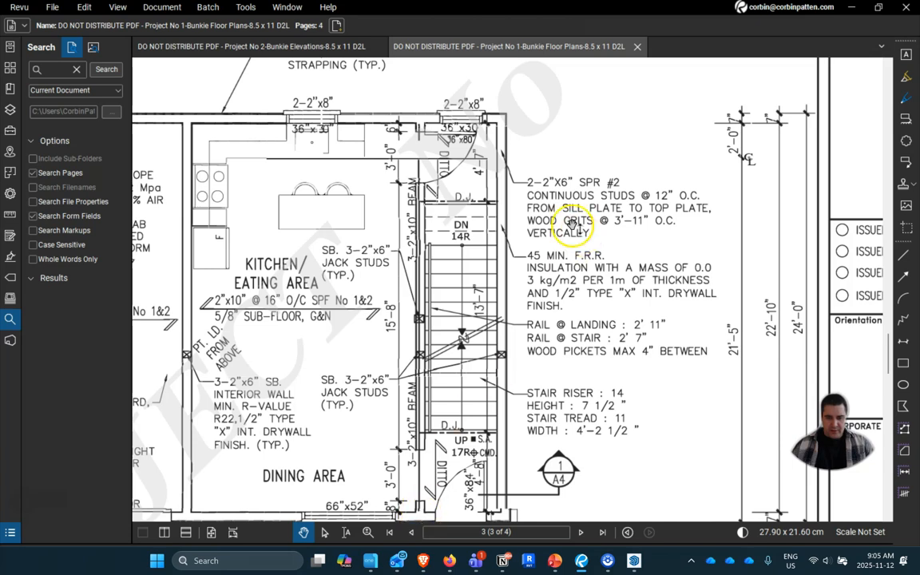
scroll(511, 206, "down", 6)
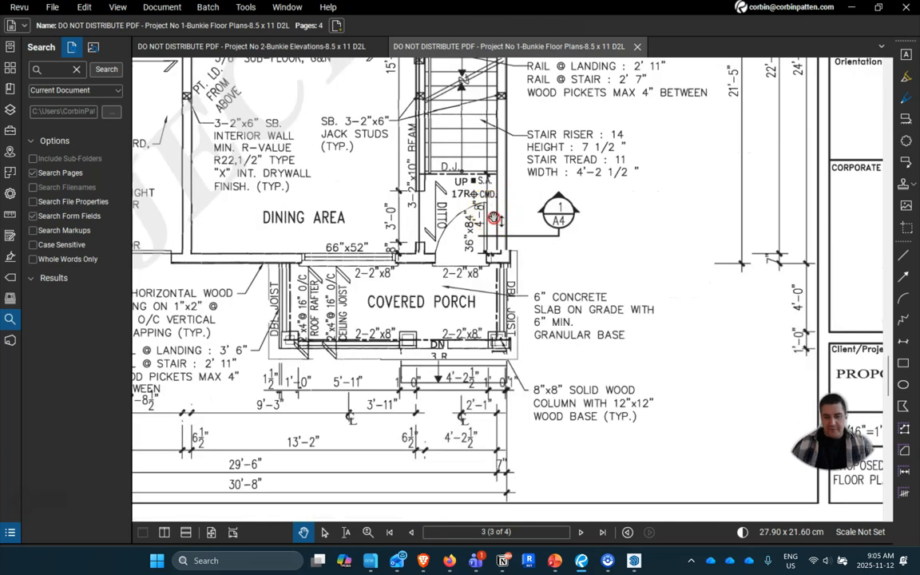
right_click(491, 213)
left_click(557, 171)
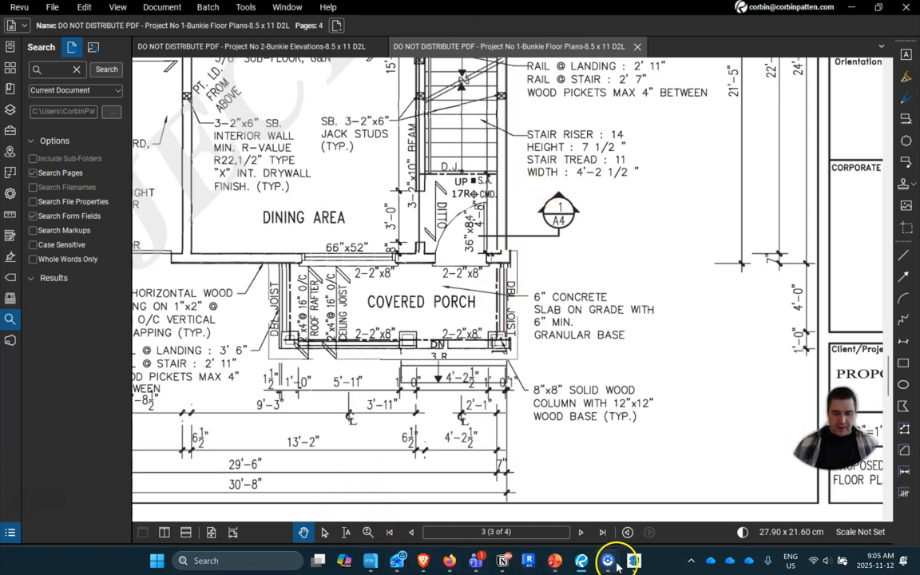
mouse_move(376, 562)
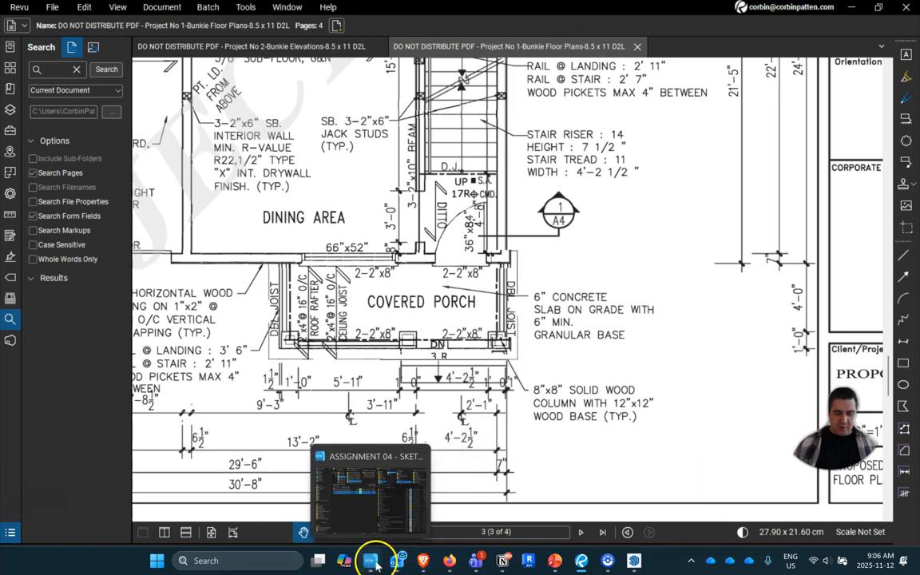
left_click(375, 563)
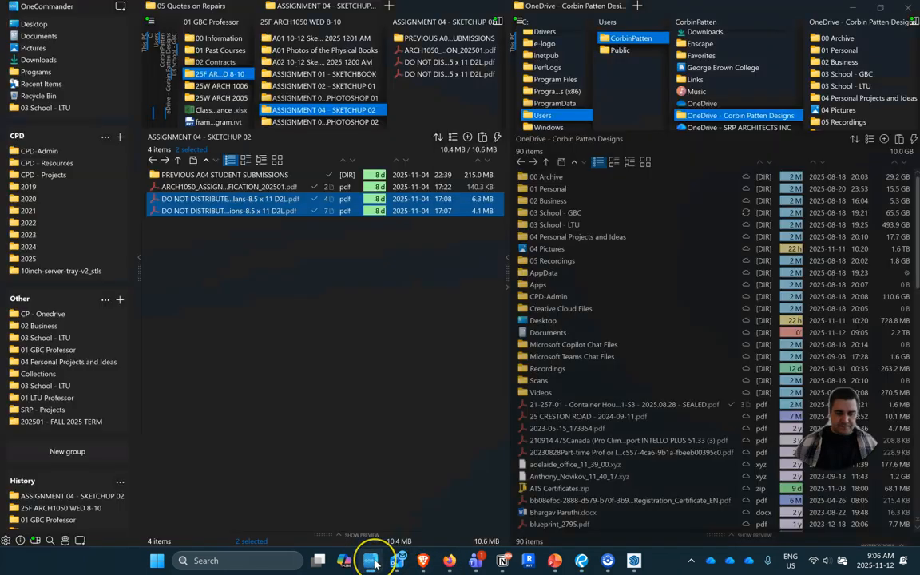
left_click(371, 563)
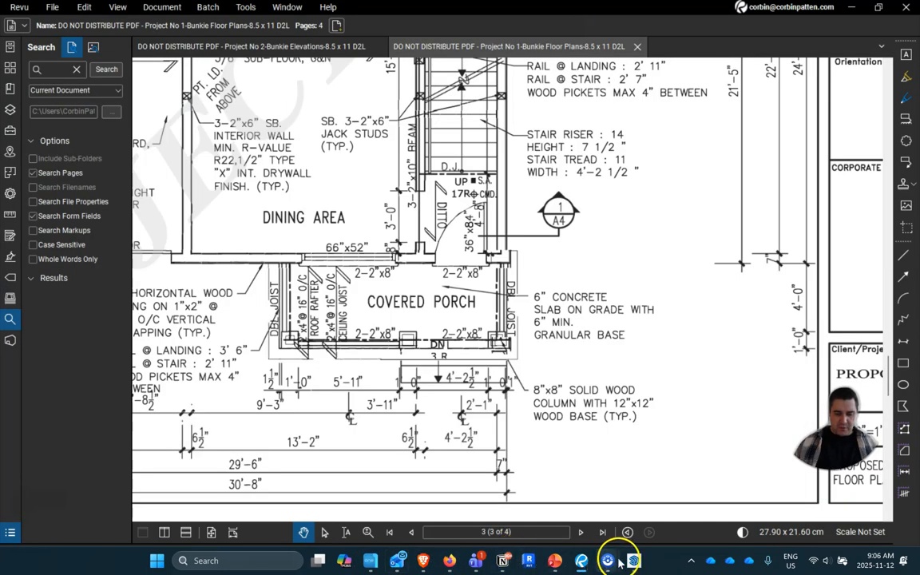
Switch back to SketchUp and hide the Roof - 2nd Floor tag.
left_click(630, 563)
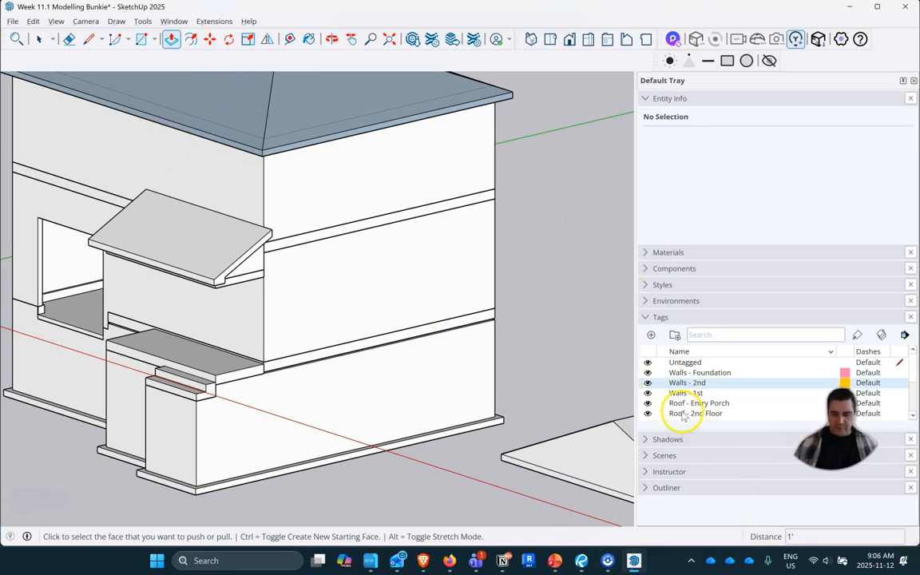
left_click(647, 413)
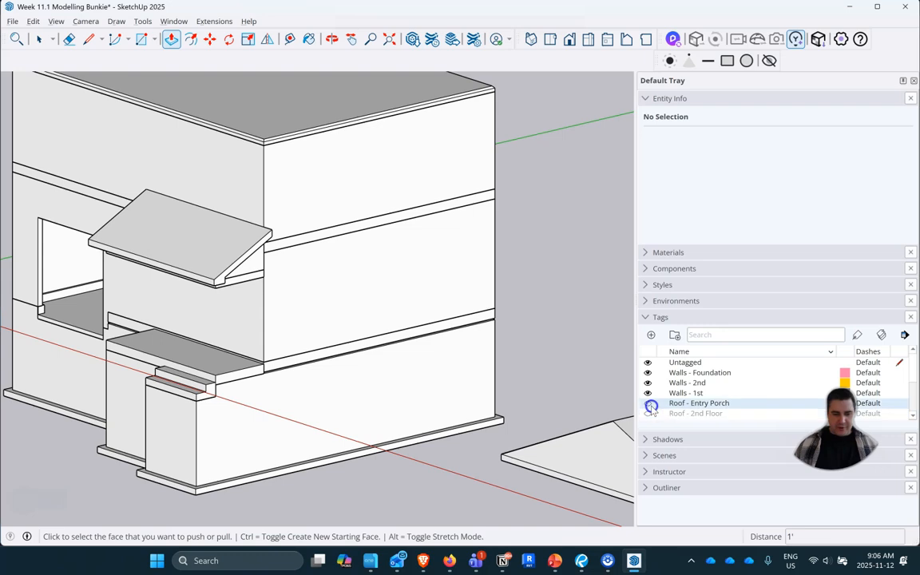
right_click(649, 404)
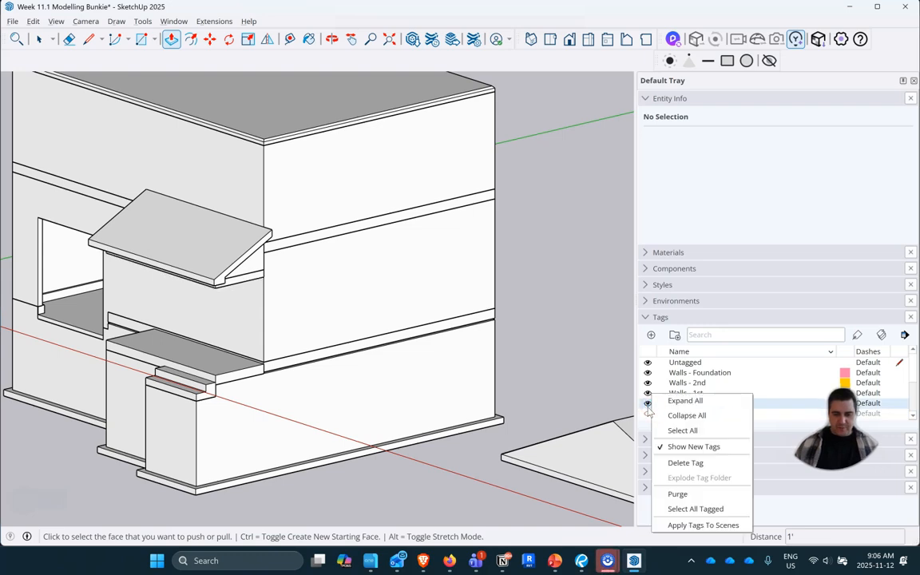
left_click(208, 233)
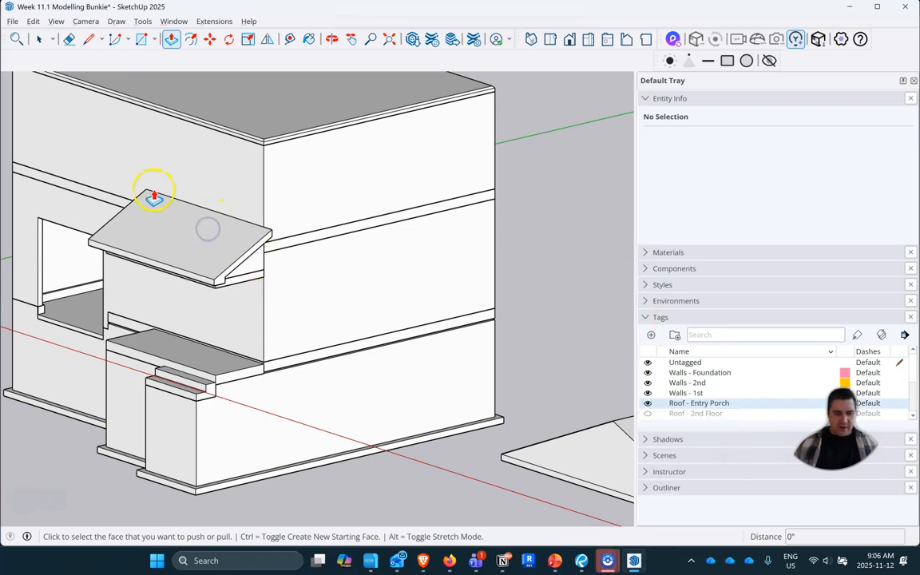
Assign the sloped porch roof group to the Roof - Entry Porch tag and hide that tag.
left_click(39, 39)
left_click(156, 225)
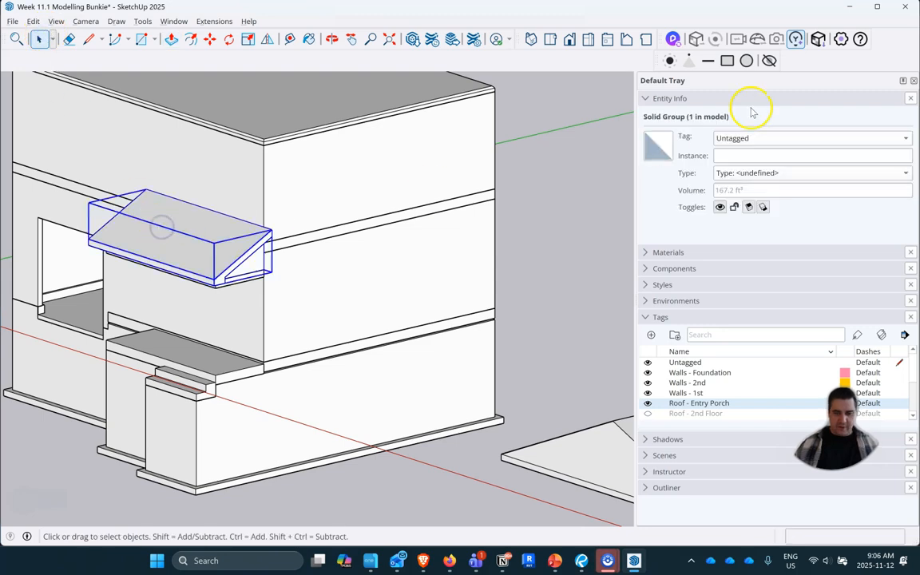
left_click(764, 139)
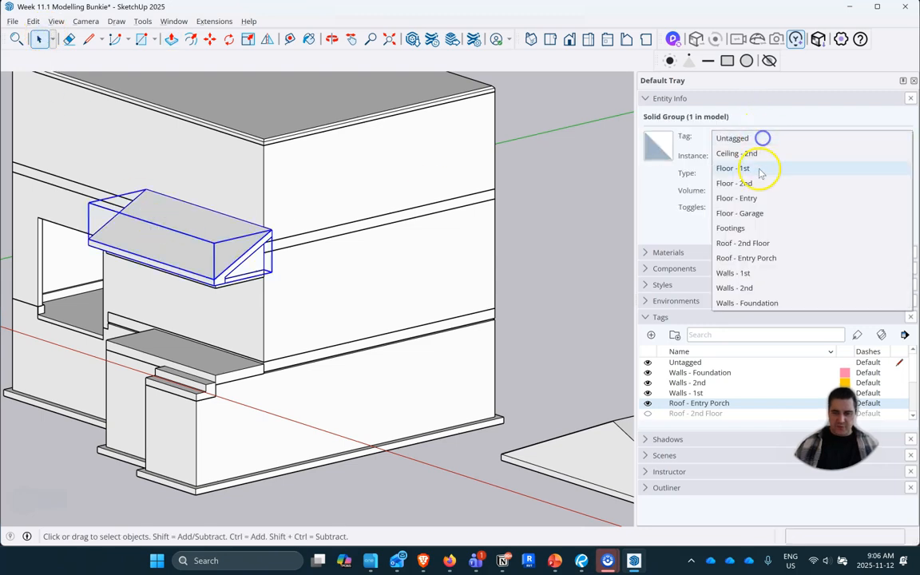
left_click(763, 259)
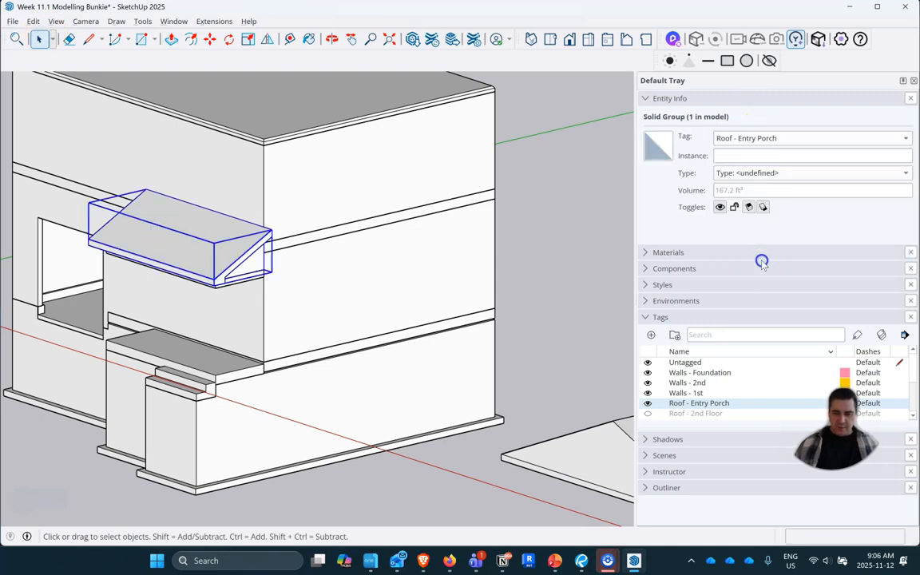
left_click(647, 404)
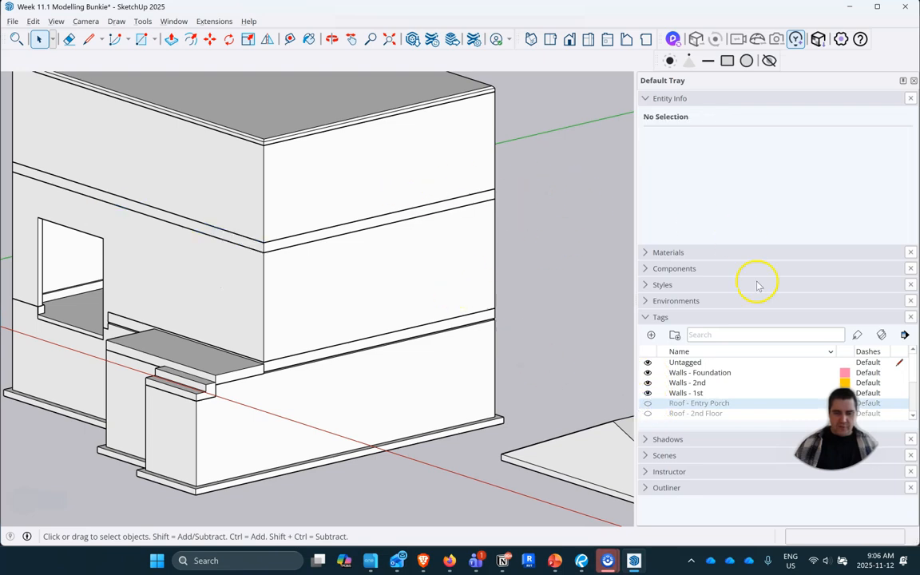
Hide the Ceiling - 2nd and Walls - 2nd tags, leaving the Floor - 2nd tag visible.
scroll(651, 386, "down", 3)
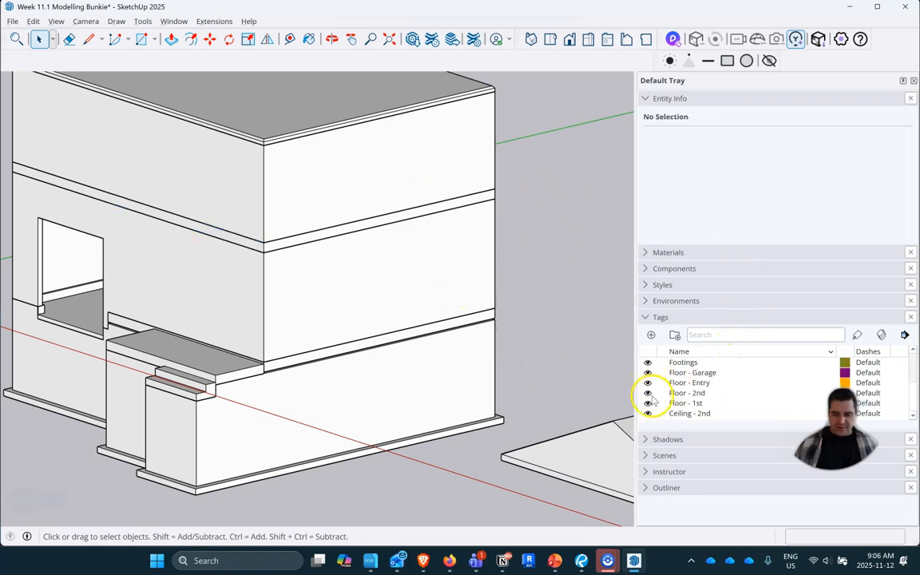
left_click(648, 413)
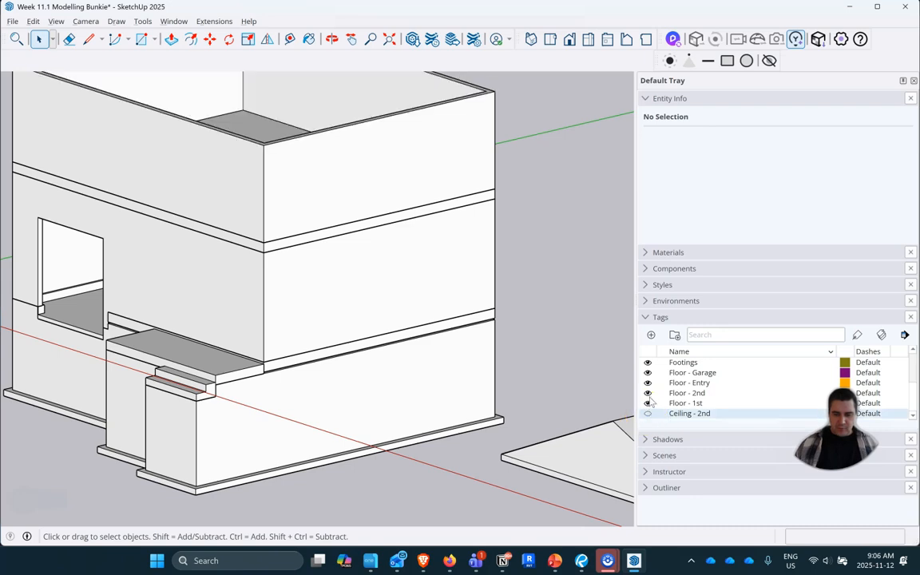
left_click(648, 393)
left_click(648, 392)
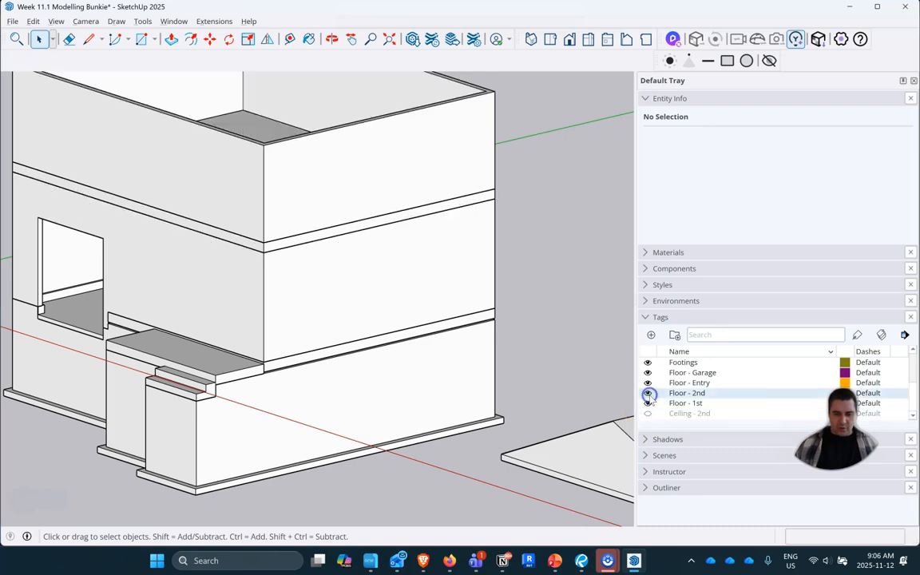
scroll(647, 384, "up", 3)
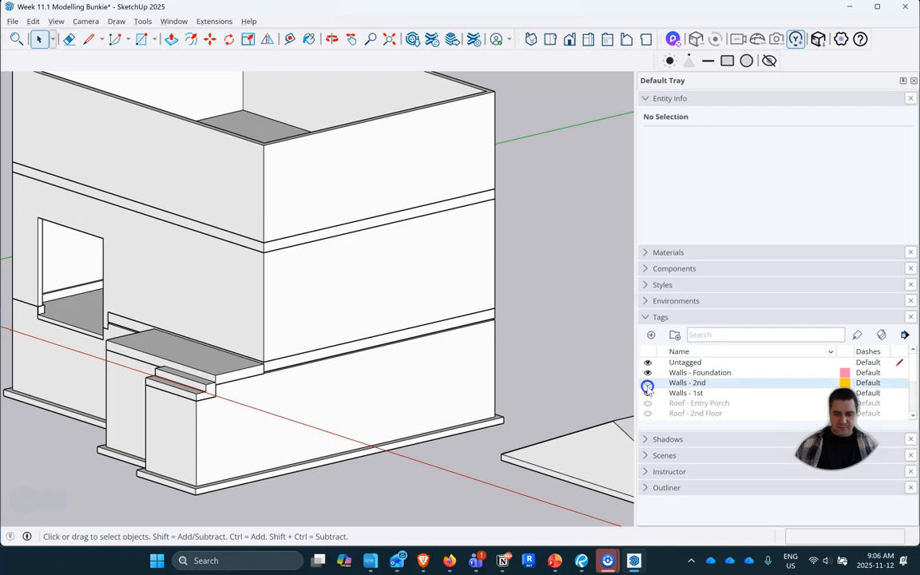
left_click(648, 383)
Open the second-floor slab group for editing and draw a 5.5" line from its front corner along the front top edge.
middle_click_drag(361, 263, 469, 338)
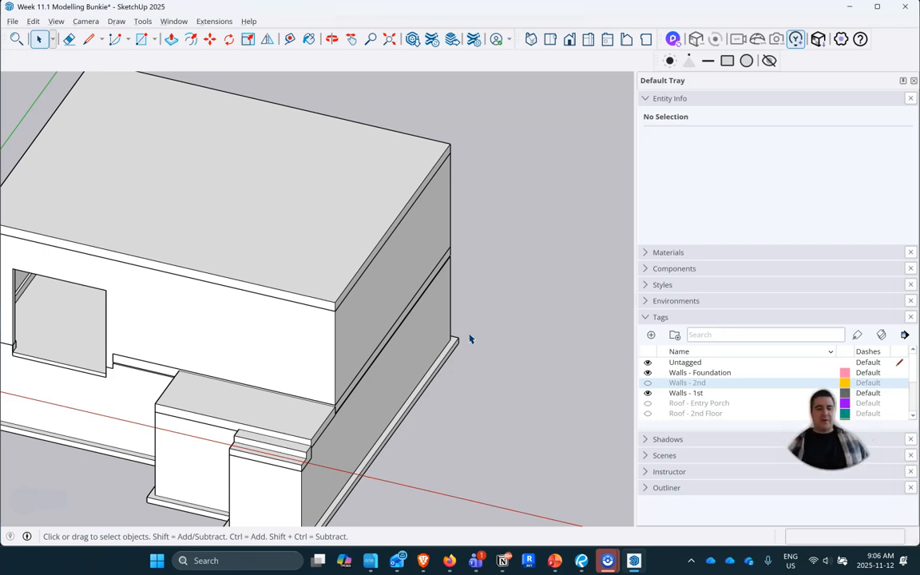
double_click(363, 185)
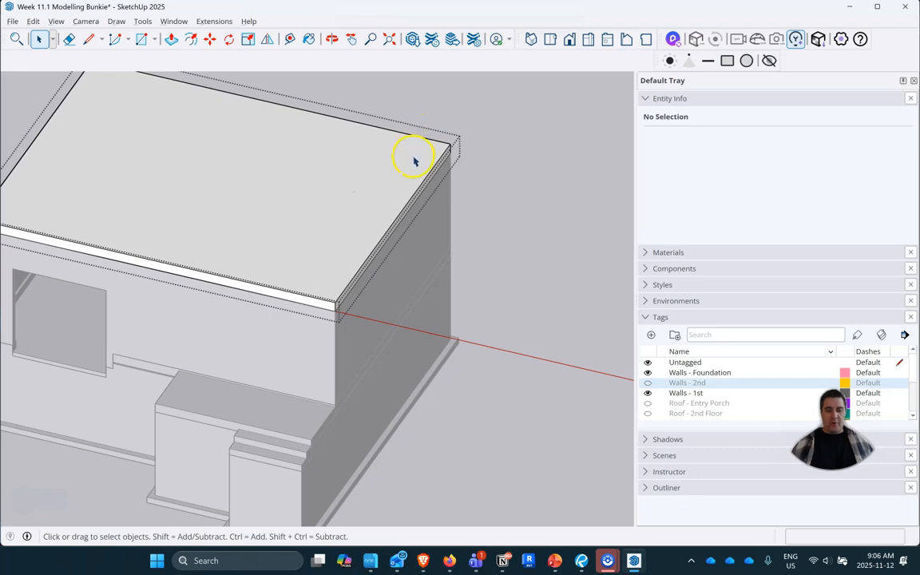
scroll(415, 161, "up", 3)
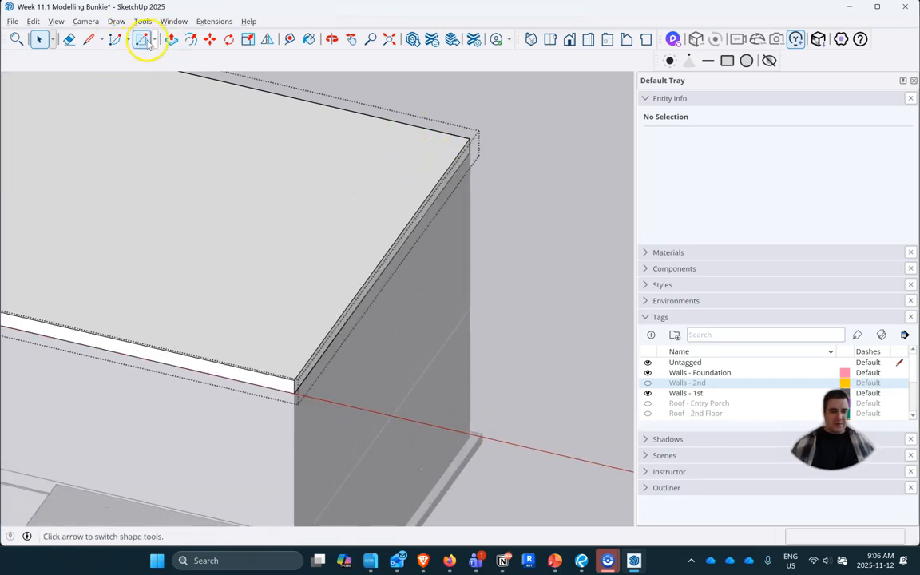
left_click(90, 40)
scroll(302, 386, "up", 3)
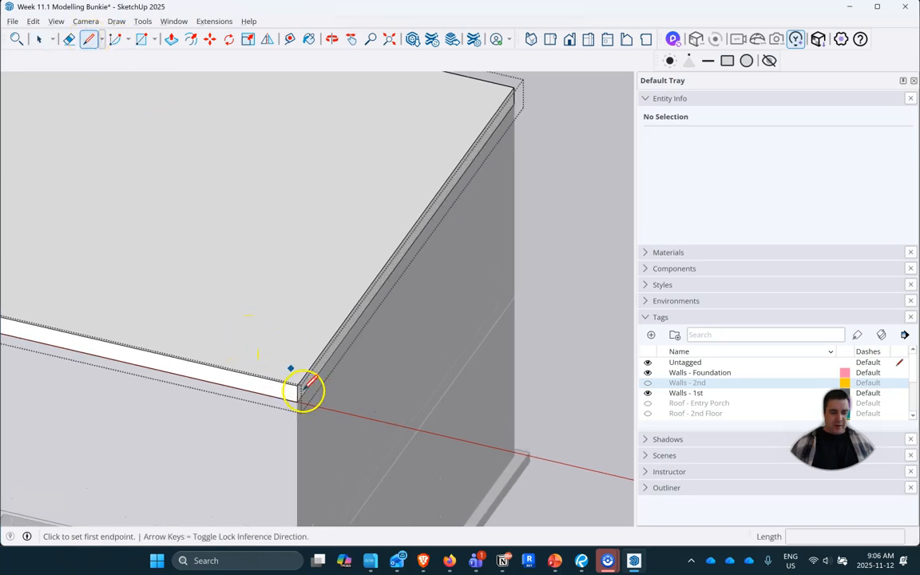
left_click(295, 384)
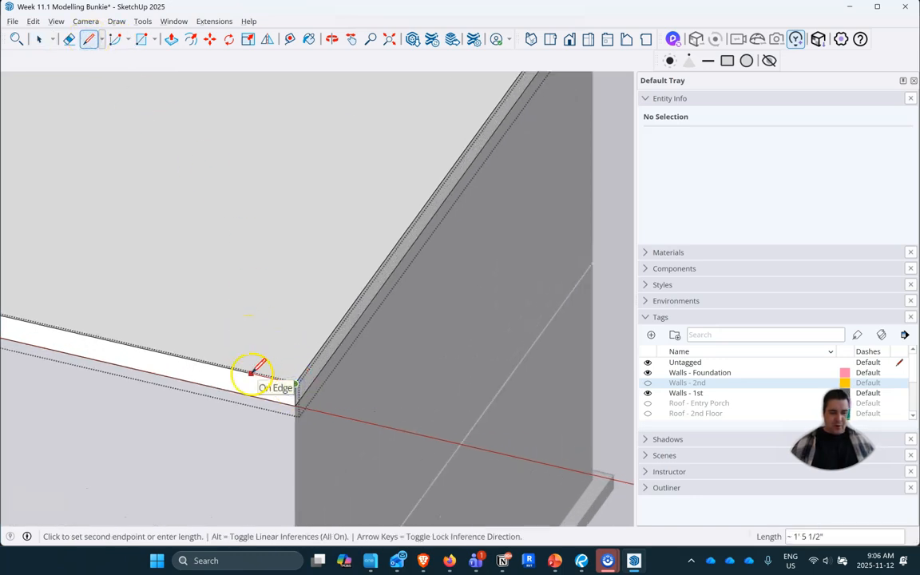
type("5.5")
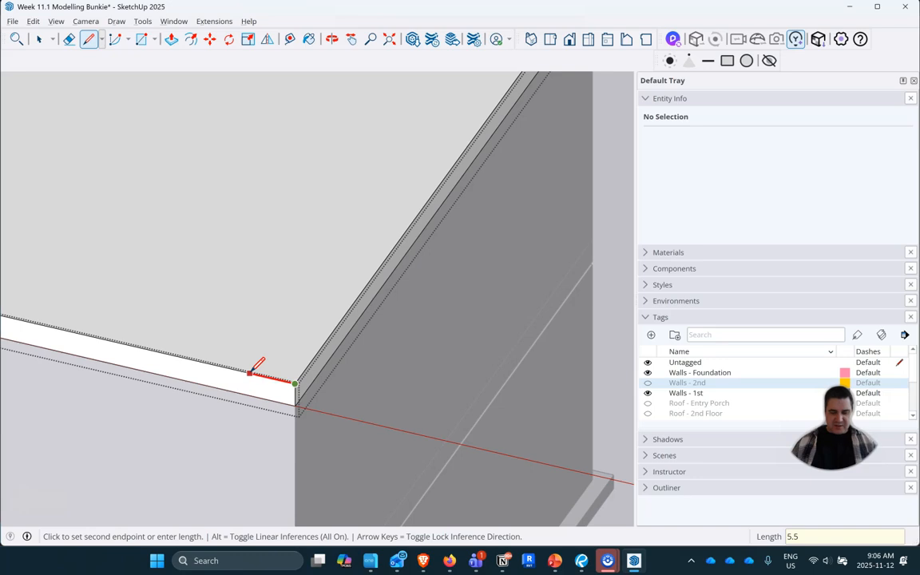
key("Return")
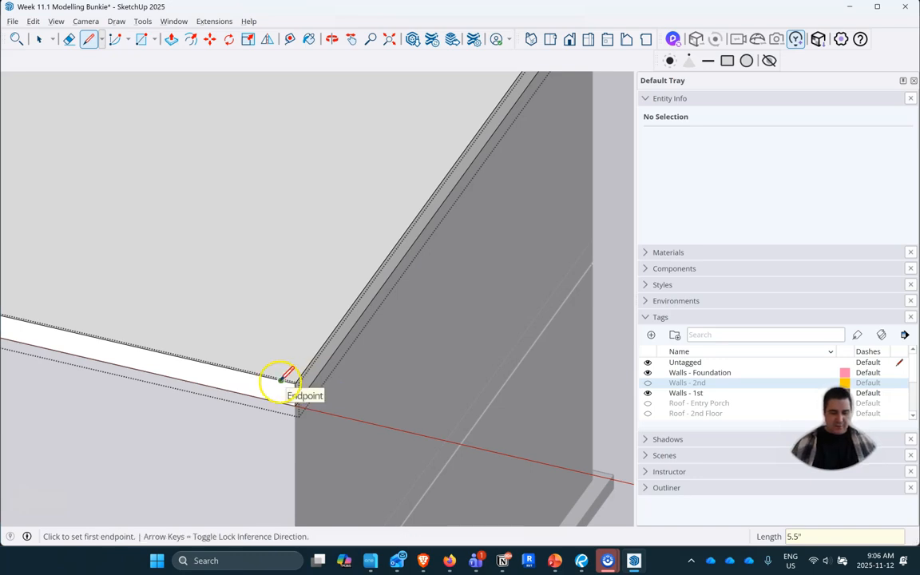
Draw a line about 24' long across the slab's top face, from the end of the 5.5" line to the far edge.
left_click(279, 381)
scroll(279, 381, "down", 5)
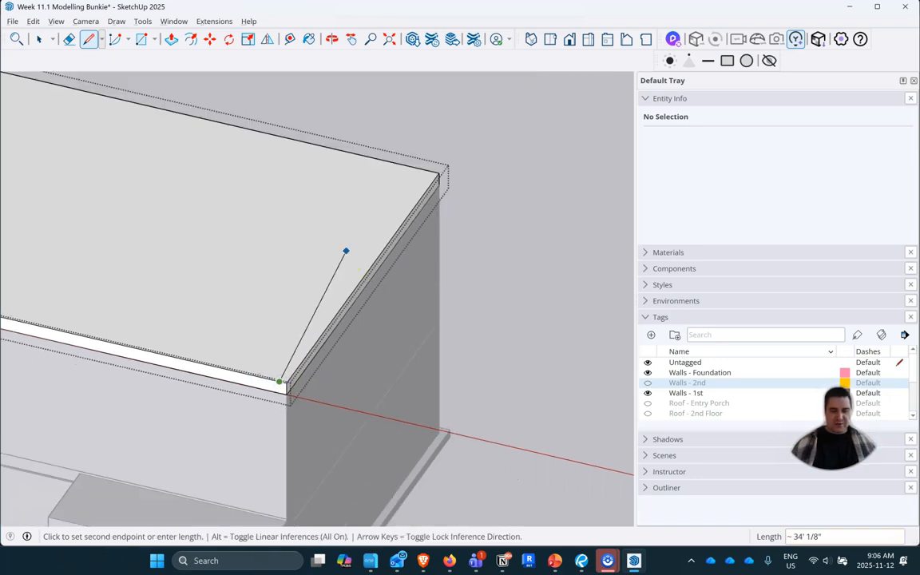
left_click(435, 172)
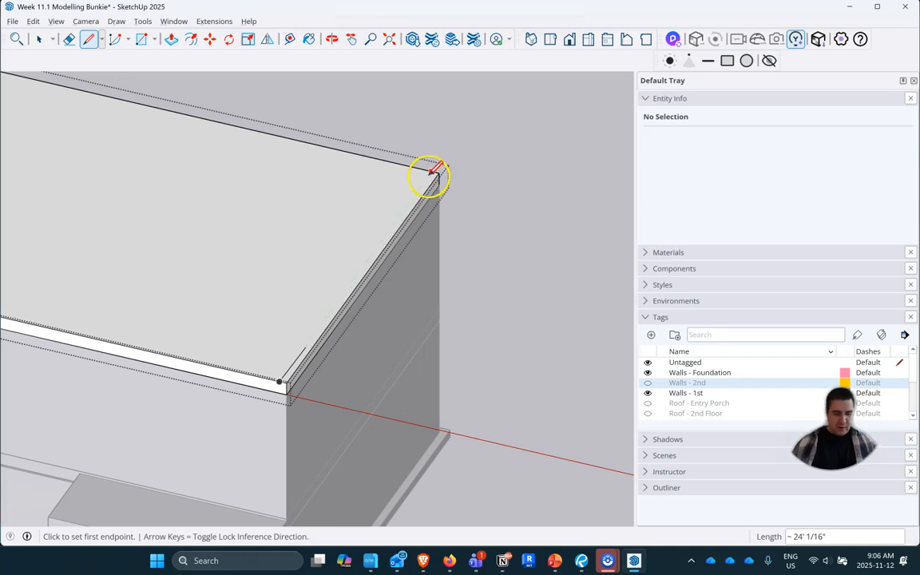
Draw a 24' line from the 5.5" point to the slab's far edge, and mark off 4'8" along it from the far end.
left_click(279, 381)
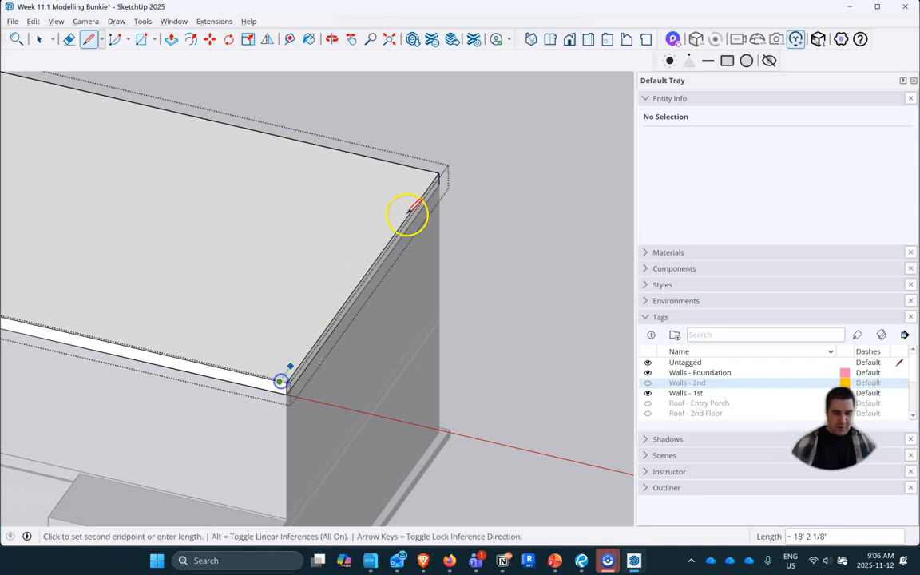
left_click(431, 170)
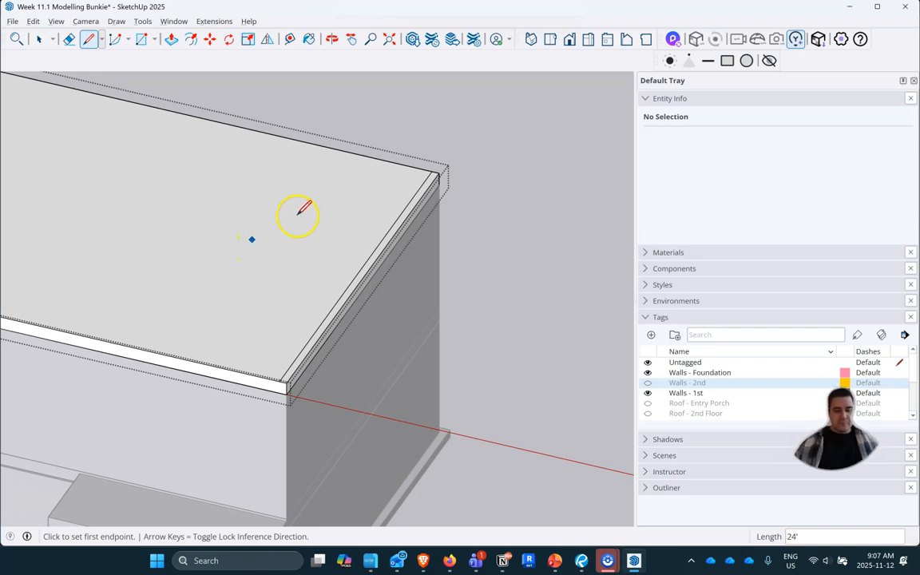
scroll(401, 170, "up", 3)
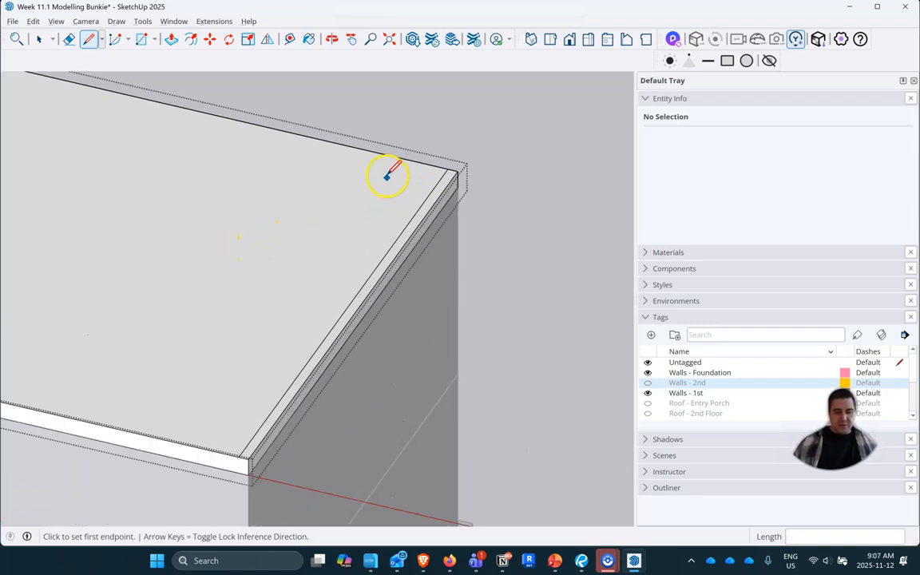
left_click(454, 167)
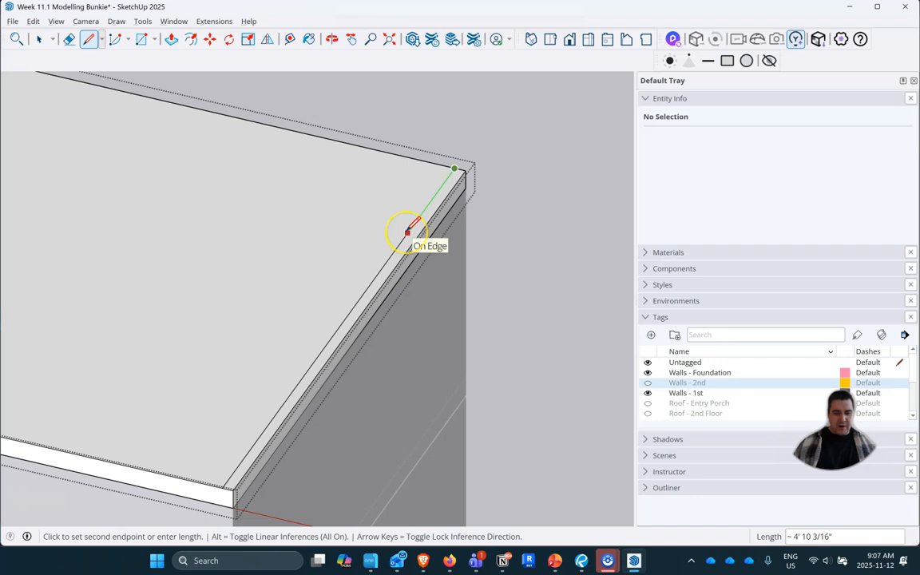
type("4'8")
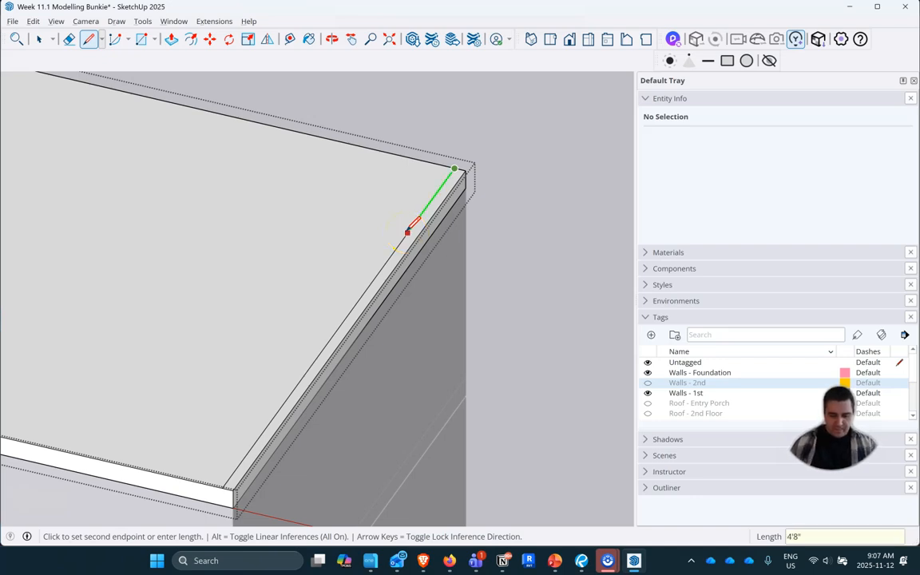
key("Return")
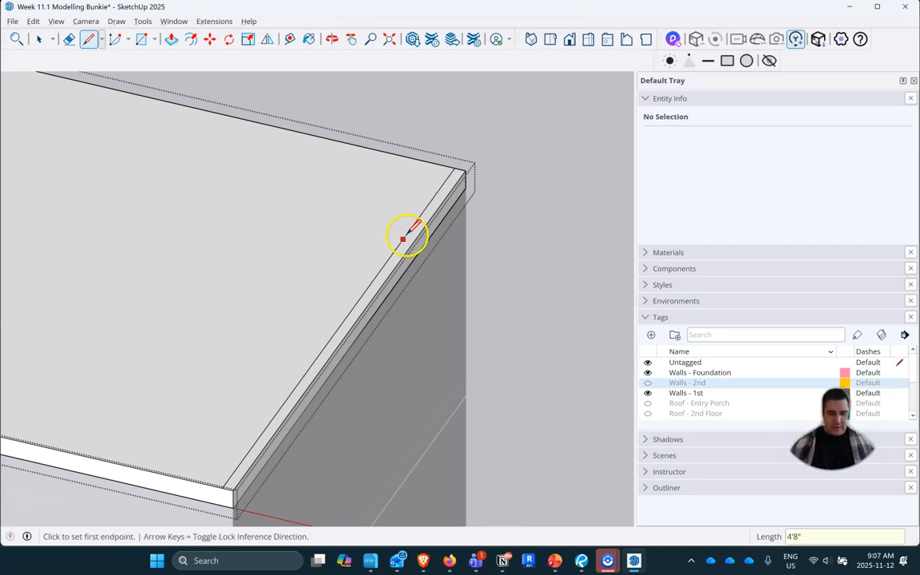
Draw a short line inward across the slab's top face from the 4'8" point, perpendicular to the inset wall line.
left_click(408, 230)
left_click(313, 208)
key("Escape")
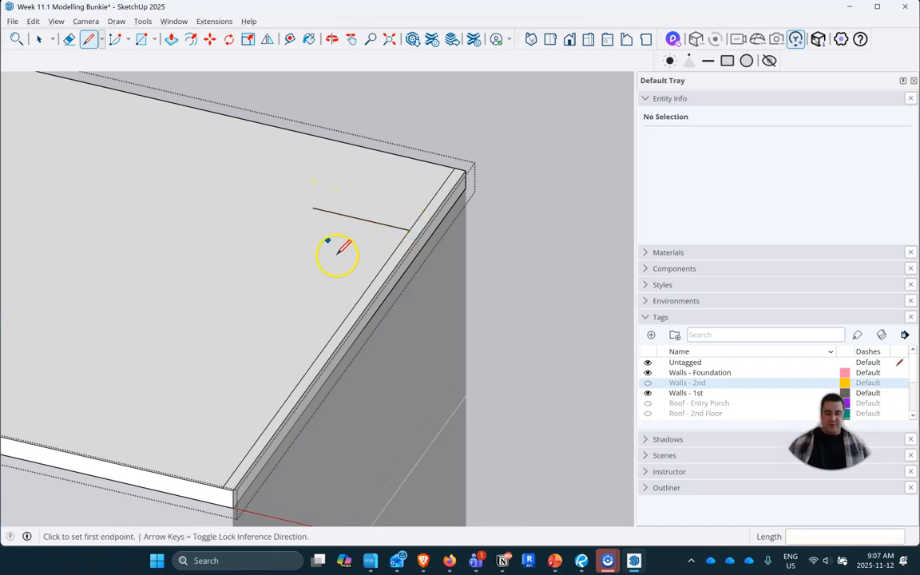
Switch to the Bunkie floor plans PDF in Revu and check the second-floor stair opening's layout and dimensions on page 4.
key("alt+Tab")
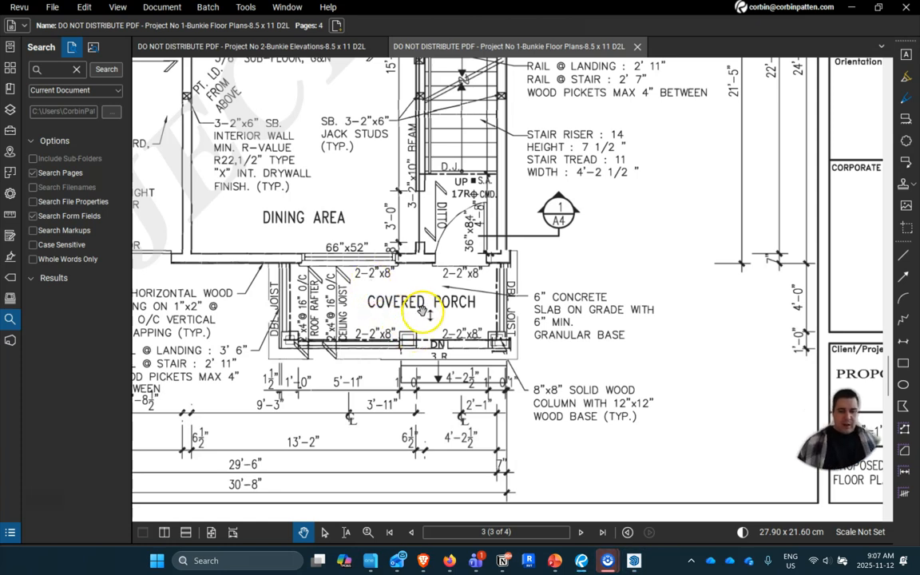
scroll(438, 327, "up", 10)
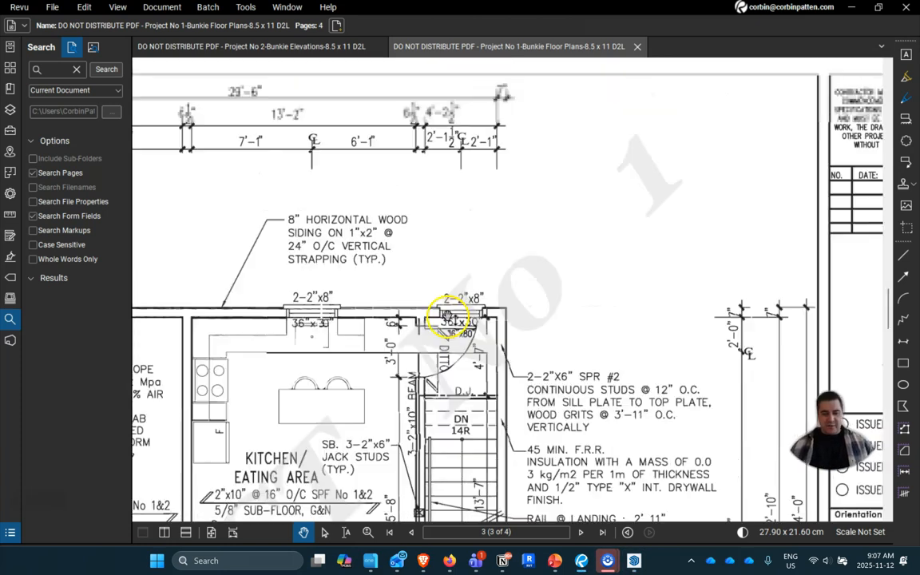
scroll(441, 322, "down", 15)
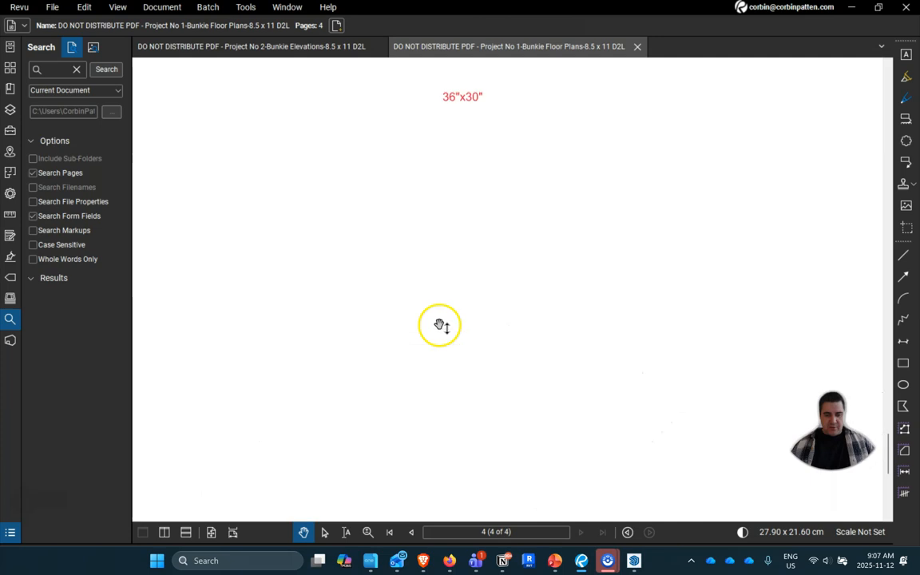
scroll(439, 324, "up", 5)
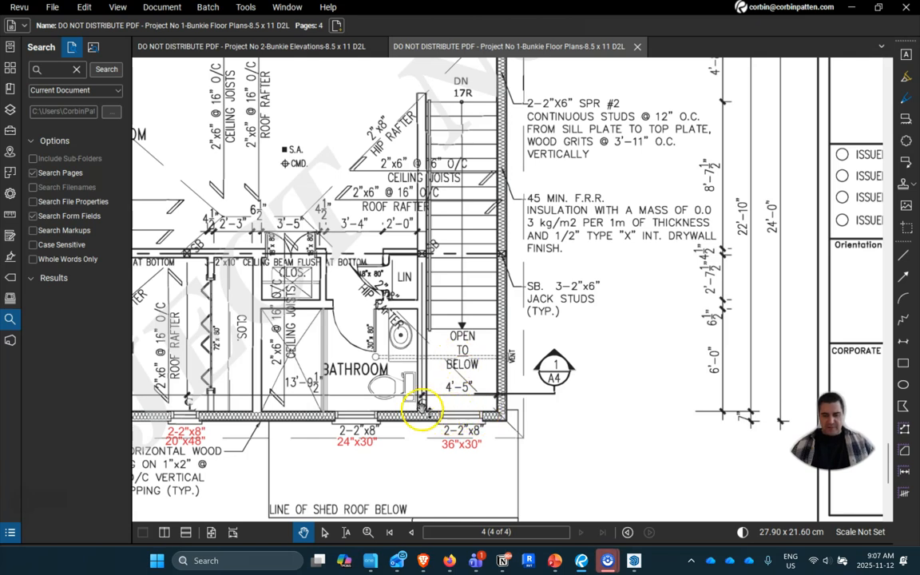
scroll(439, 391, "up", 3)
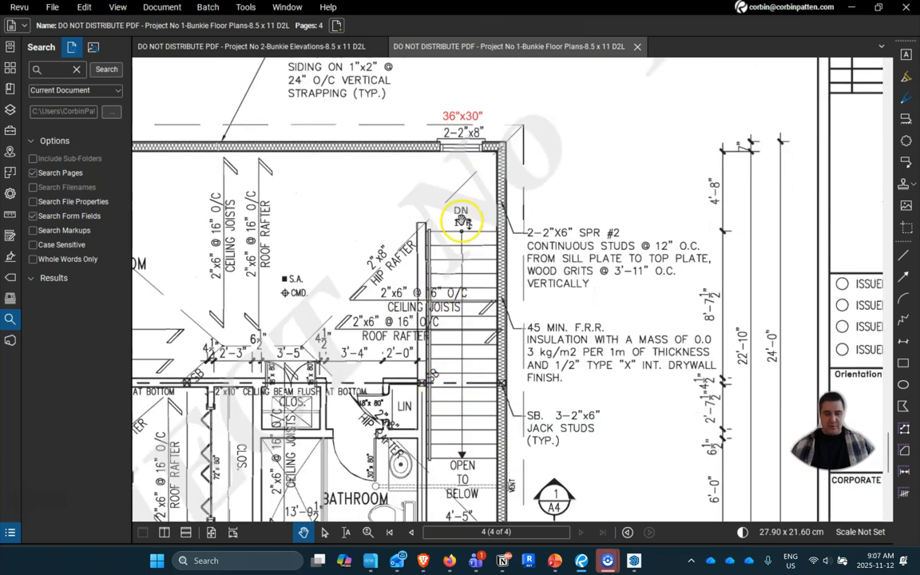
scroll(460, 214, "down", 7)
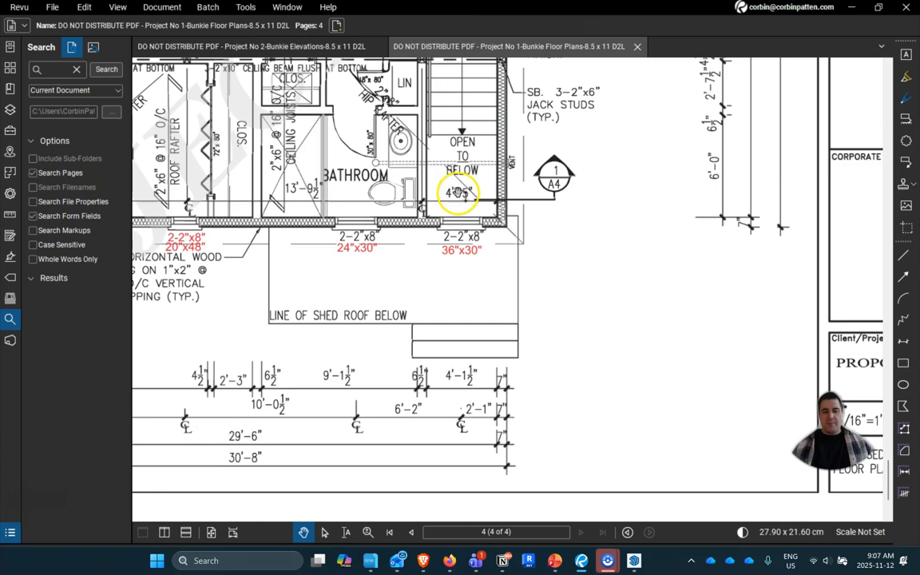
scroll(395, 444, "up", 3)
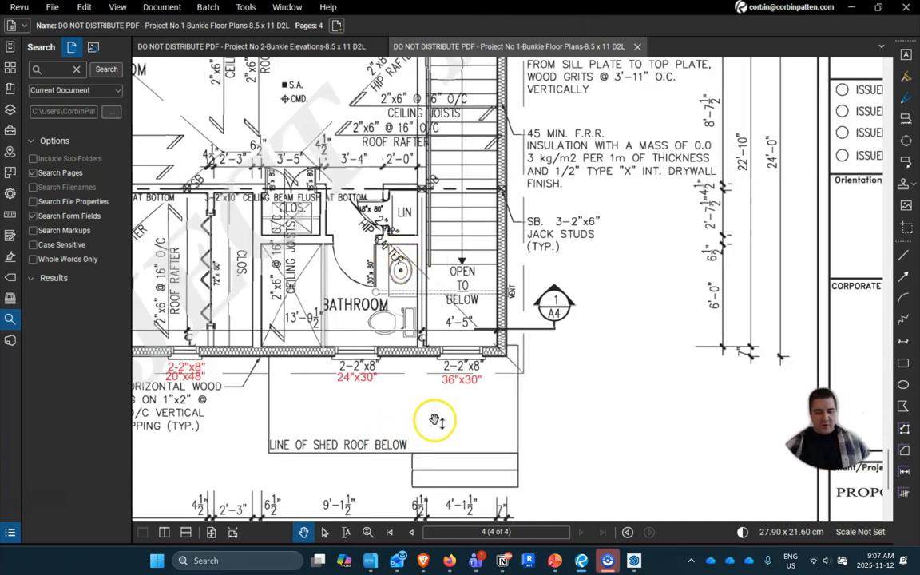
Switch to SketchUp, mark 5.5" along the inset line from the slab's front edge, and draw a line inward from that point parallel to the edge.
key("alt+Tab")
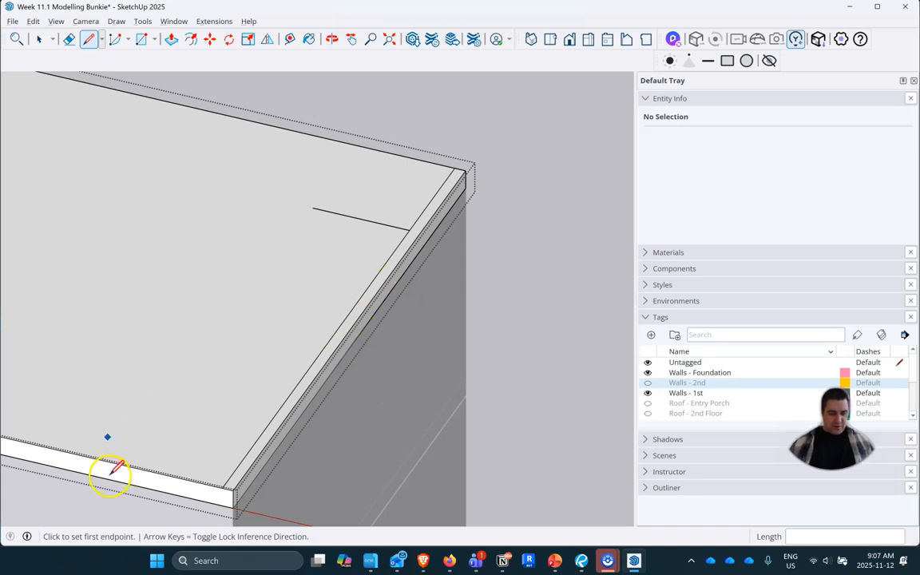
left_click(226, 484)
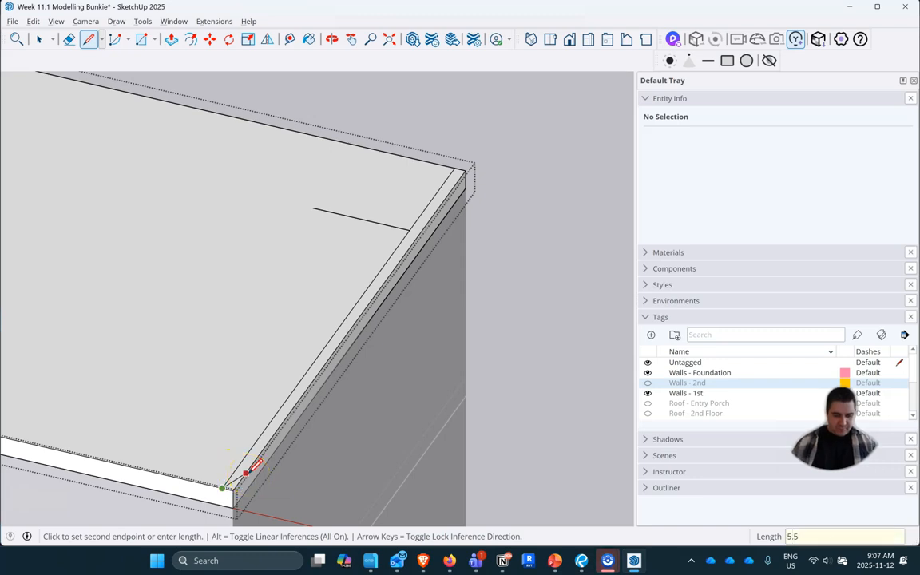
type("5")
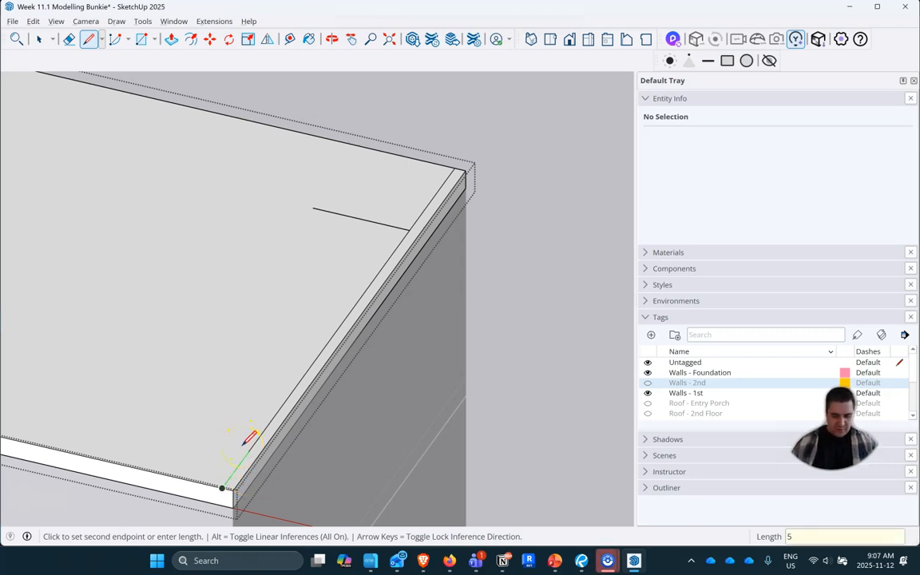
key("Return")
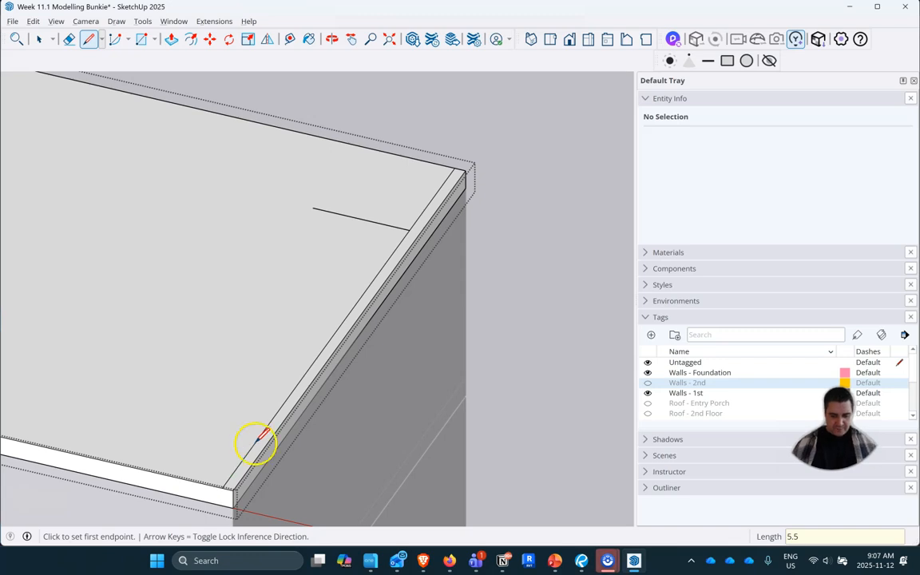
left_click(227, 480)
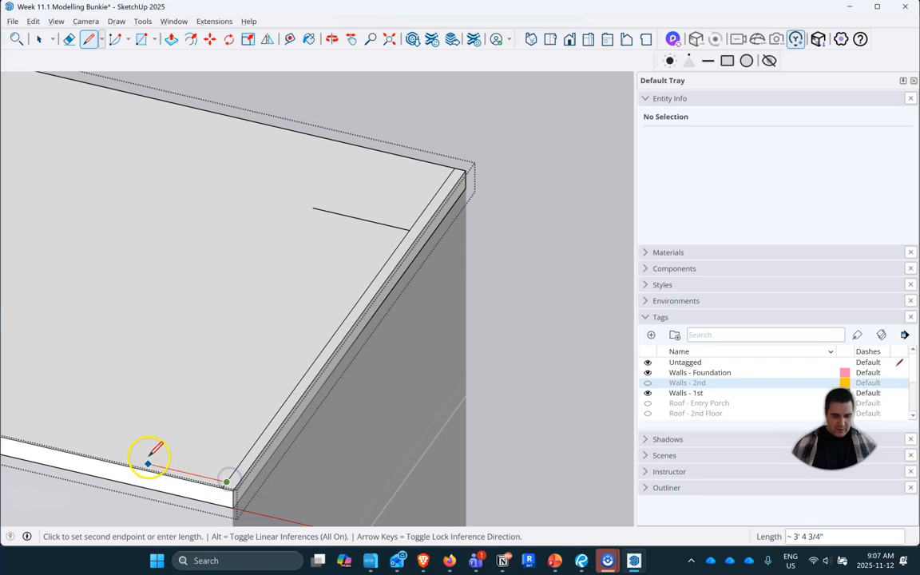
left_click(141, 461)
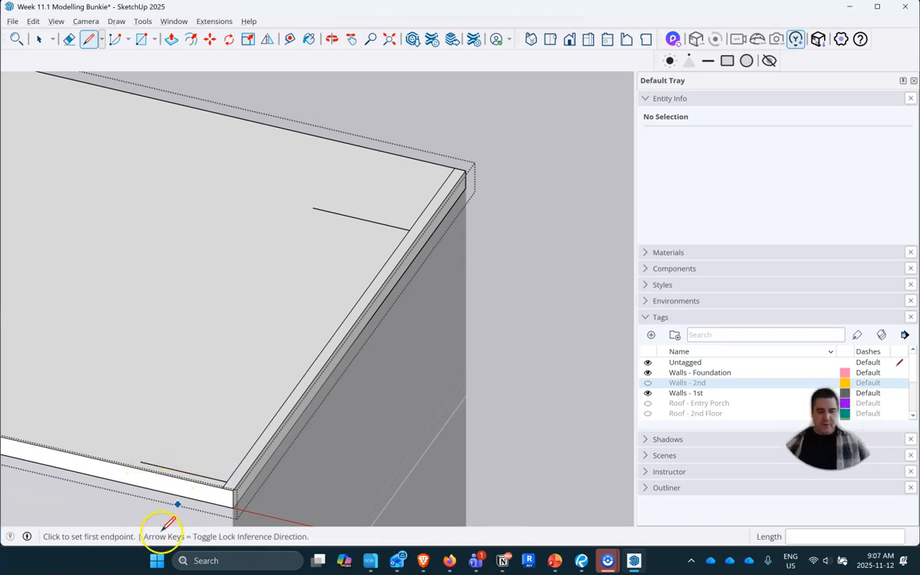
Switch to the floor plans PDF in Revu and examine page 4's dimensions for the width of the second-floor stair opening.
key("alt+Tab")
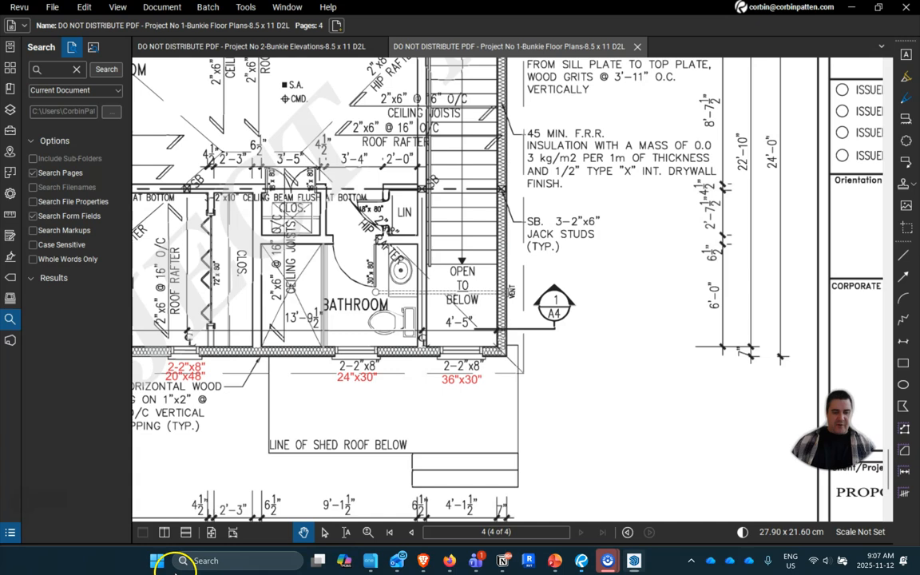
scroll(421, 370, "up", 3)
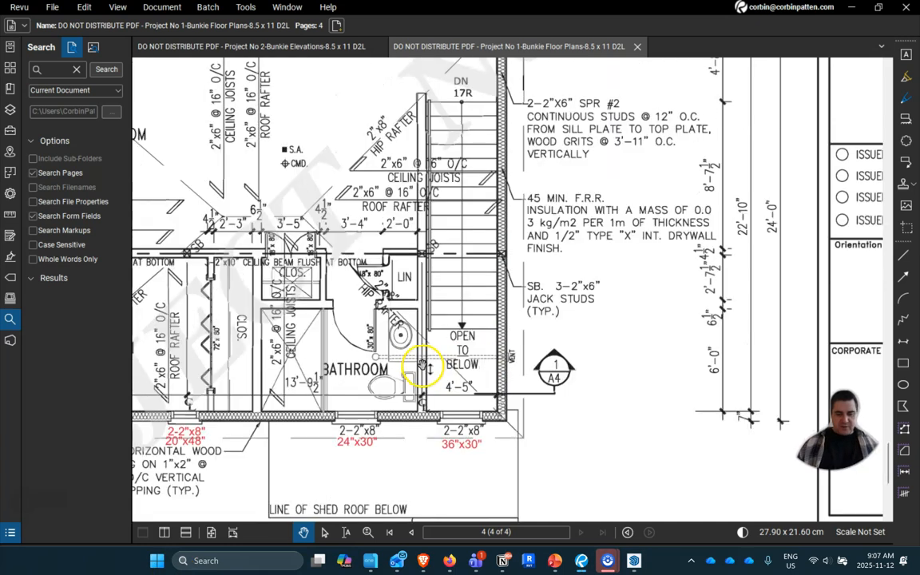
scroll(423, 369, "down", 3)
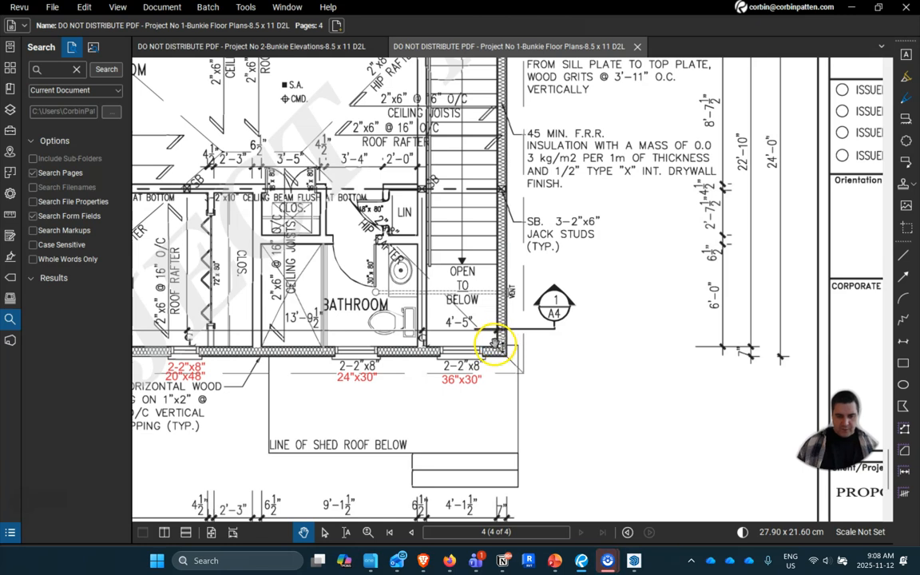
scroll(495, 344, "up", 3)
right_click(497, 345)
left_click(439, 330)
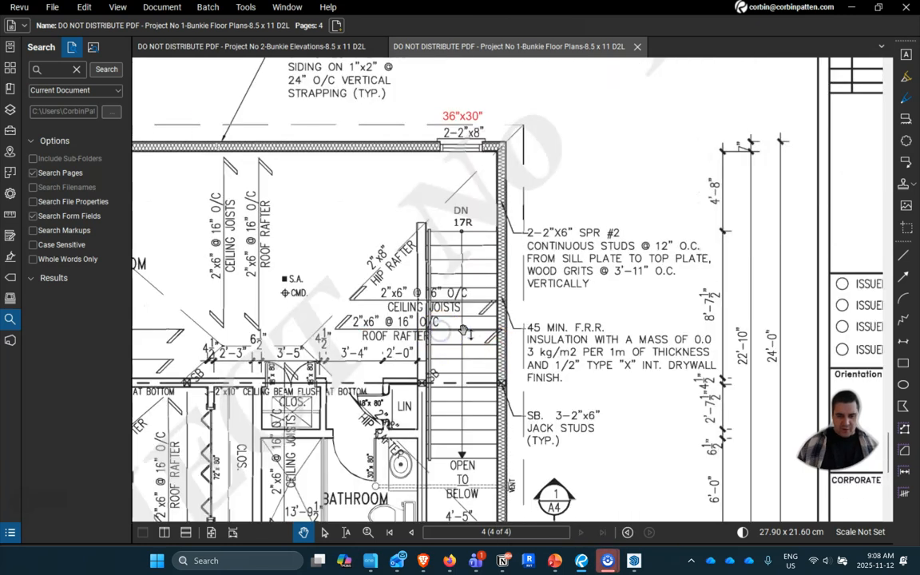
scroll(472, 334, "down", 7)
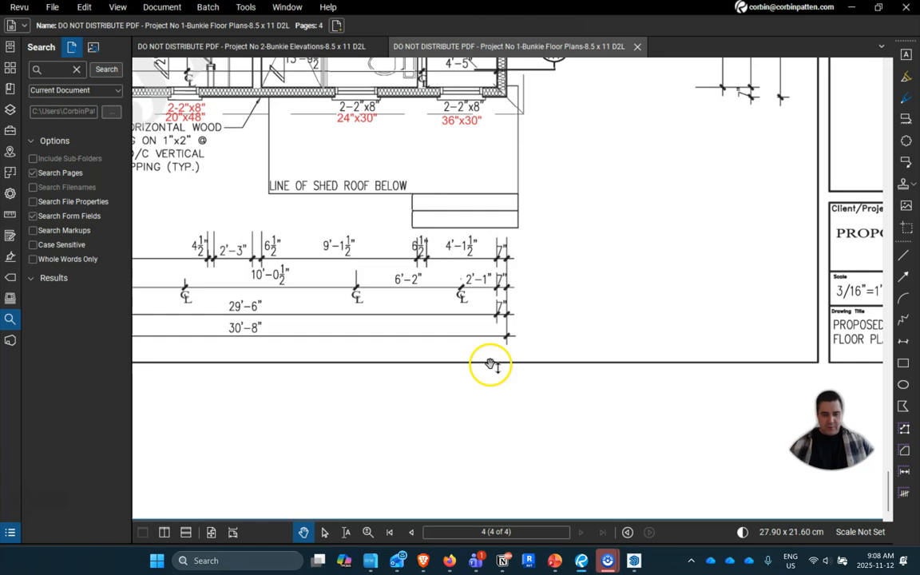
scroll(437, 322, "up", 3)
scroll(436, 415, "down", 2)
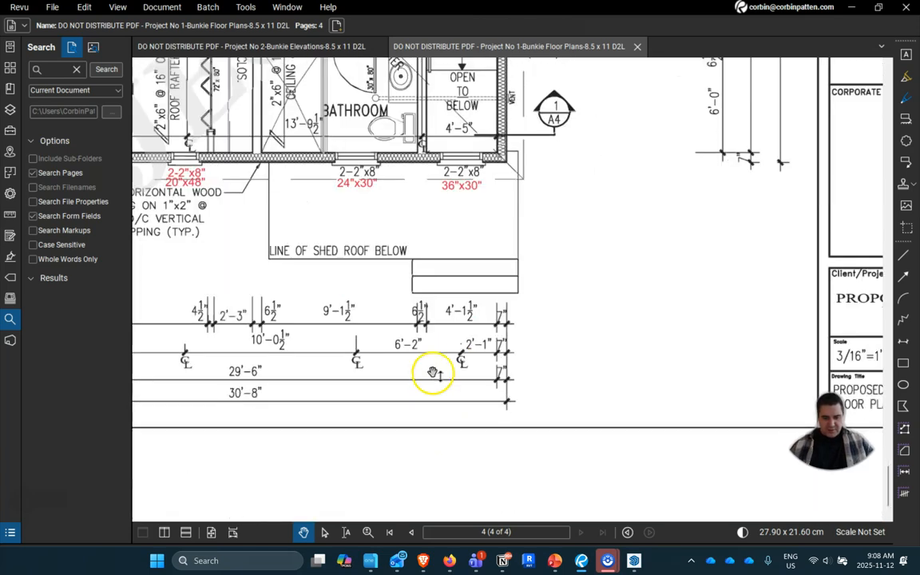
scroll(476, 350, "up", 1)
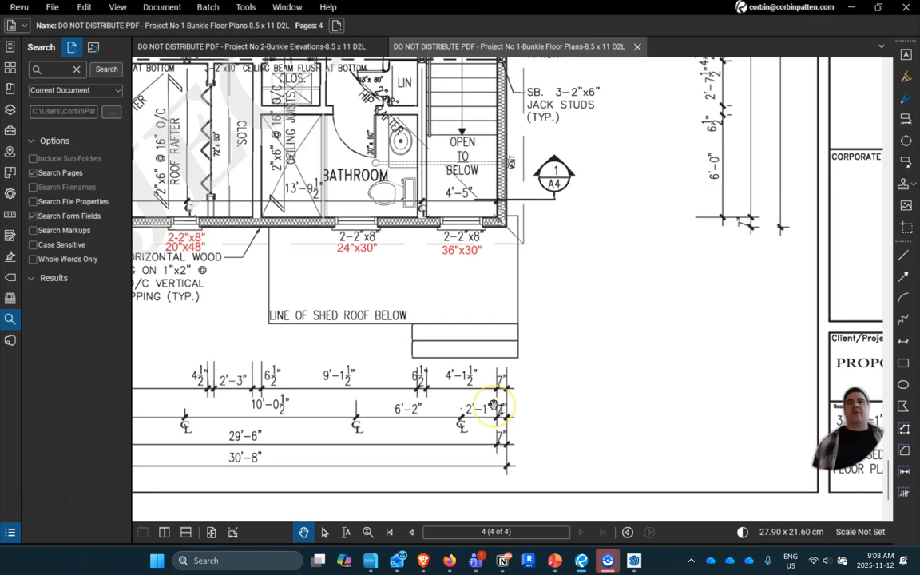
Switch to SketchUp and outline the stair opening with a 4'1.5" far side from the 4'8" point, closing it at the 5.5" front point.
key("alt+Tab")
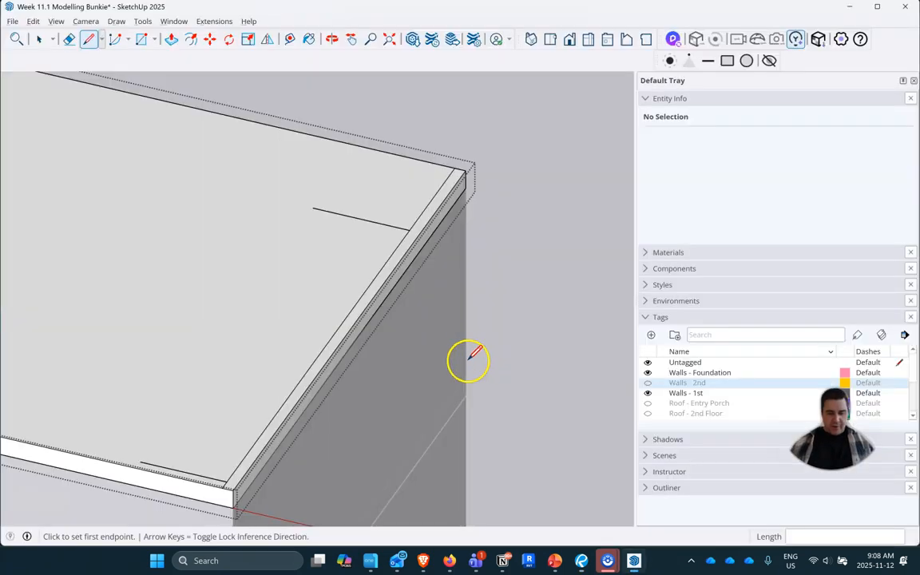
left_click(313, 208)
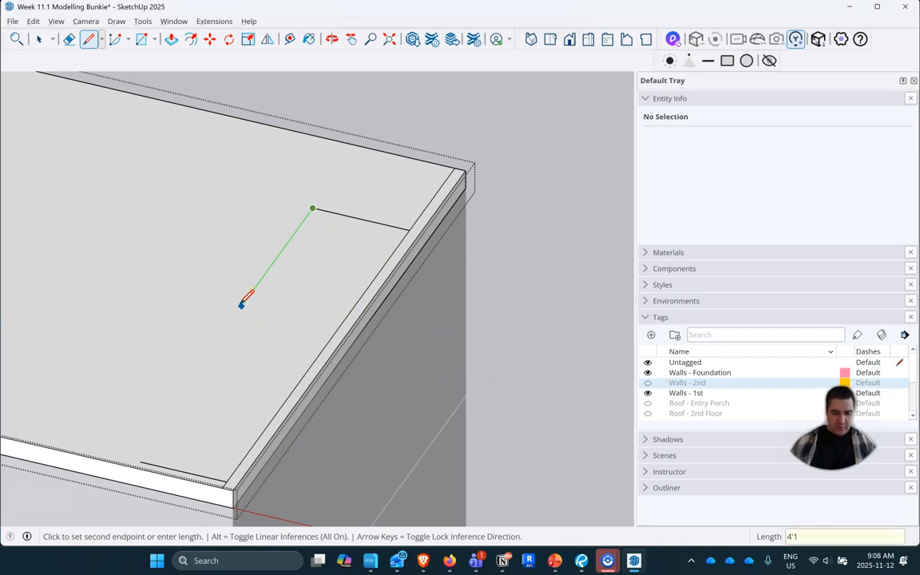
key("Escape")
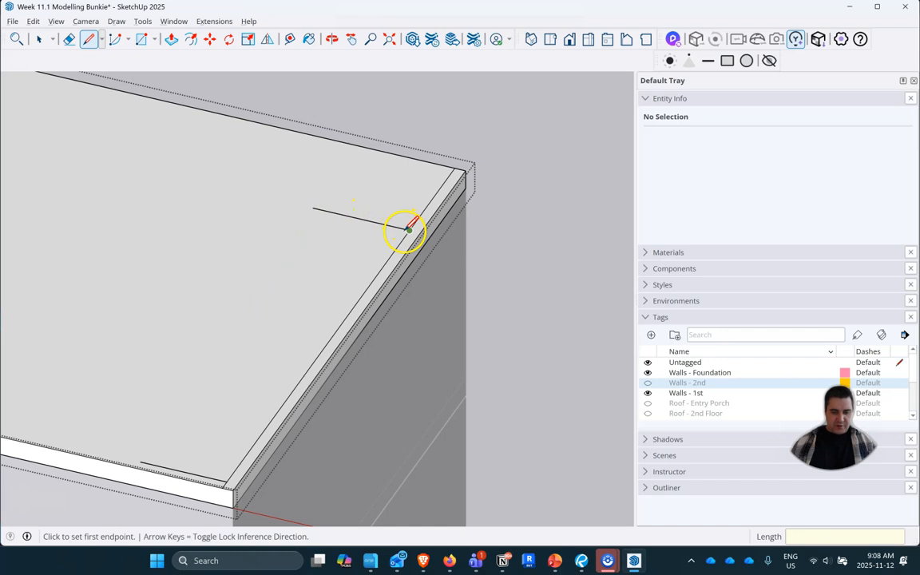
left_click(409, 229)
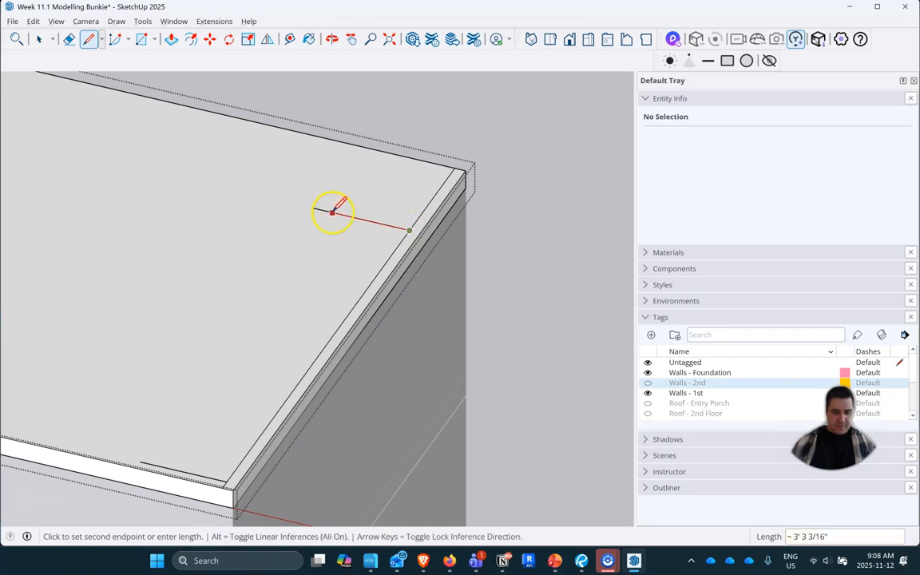
type("4'1.5")
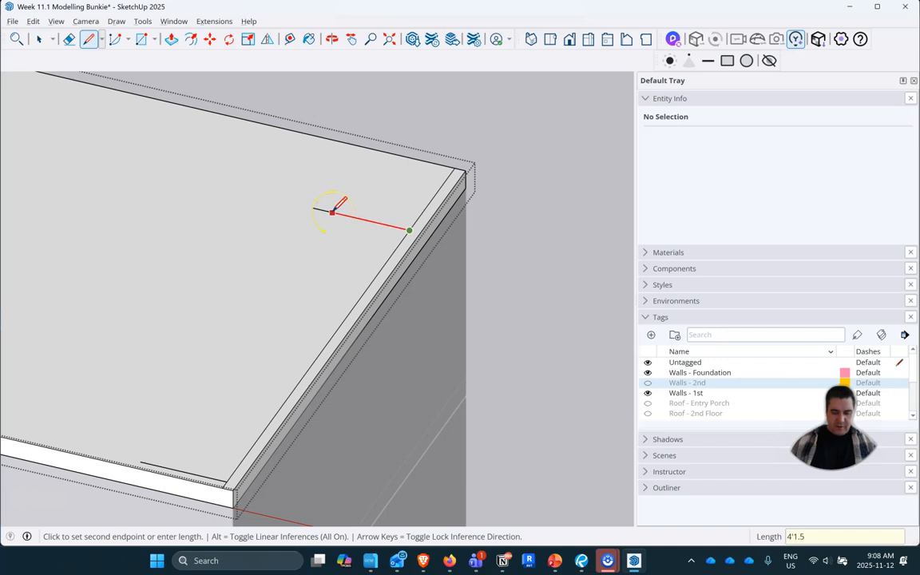
key("Return")
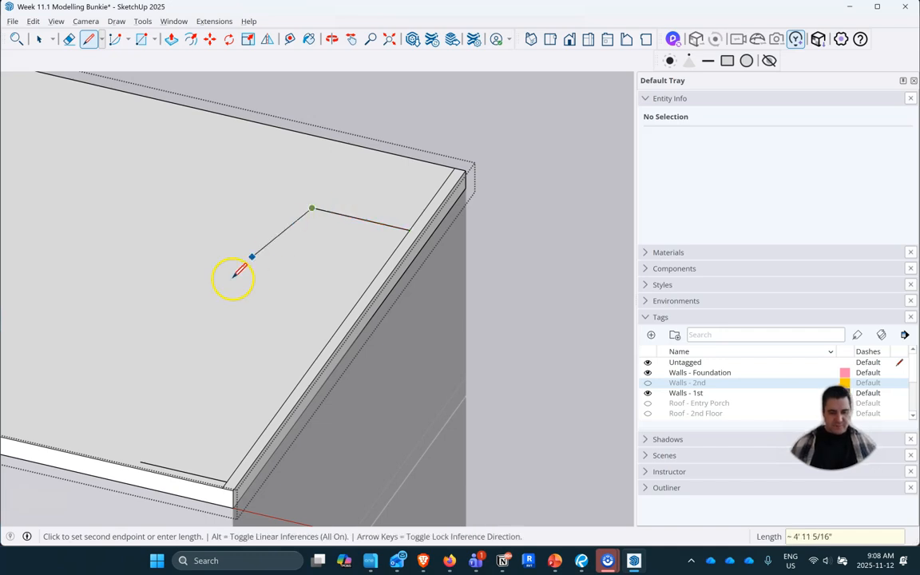
left_click(130, 459)
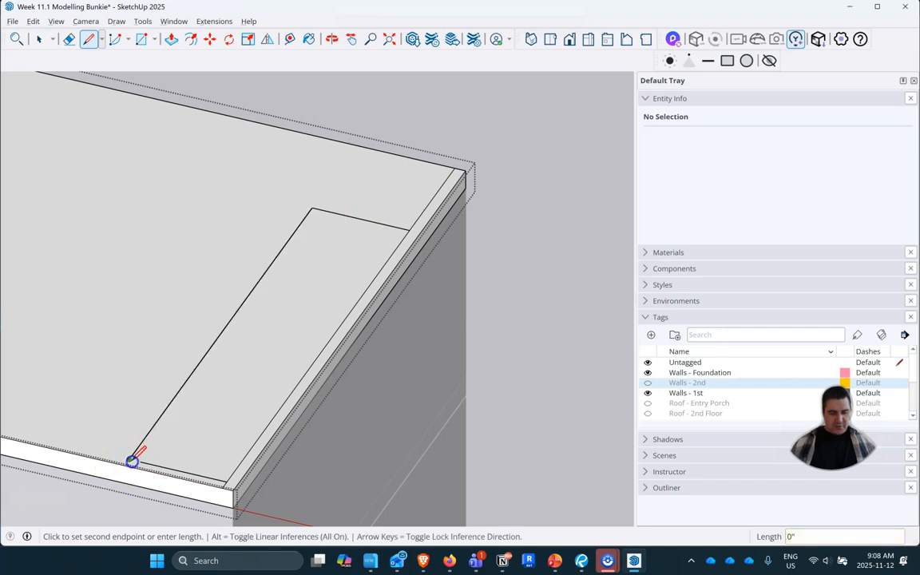
left_click(227, 481)
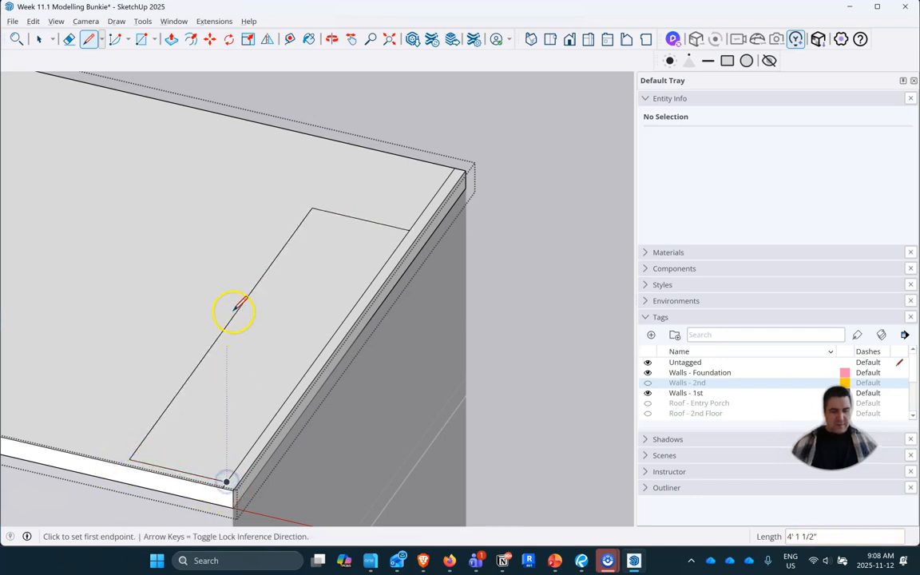
Push the outlined stair opening down 9 7/8" through the second-floor slab to cut the hole.
left_click(171, 38)
left_click(263, 323)
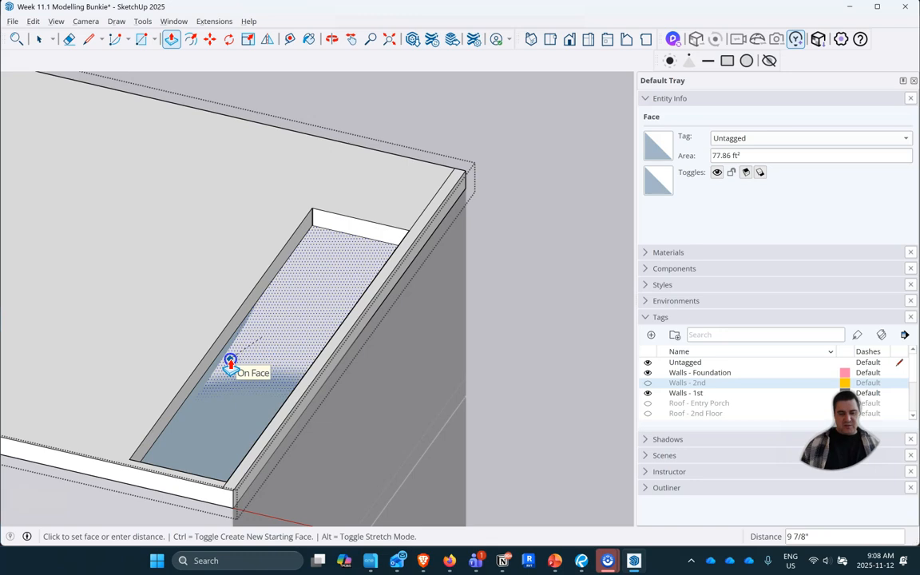
left_click(230, 362)
Erase the leftover inset line segments between the stair opening's corners and the slab's edges at both ends.
middle_click_drag(212, 334, 549, 480)
scroll(527, 423, "up", 3)
scroll(511, 391, "up", 3)
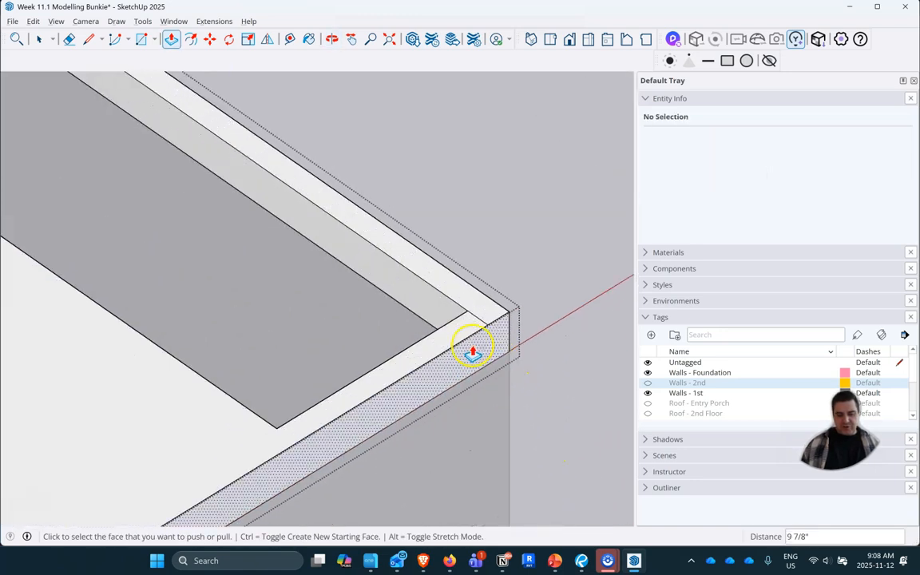
left_click(71, 39)
scroll(456, 323, "up", 2)
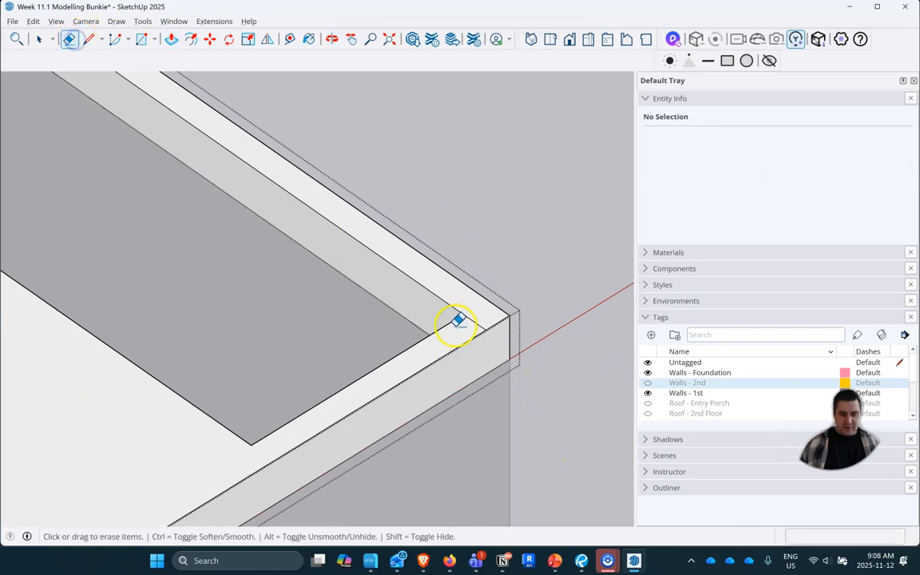
scroll(575, 331, "down", 2)
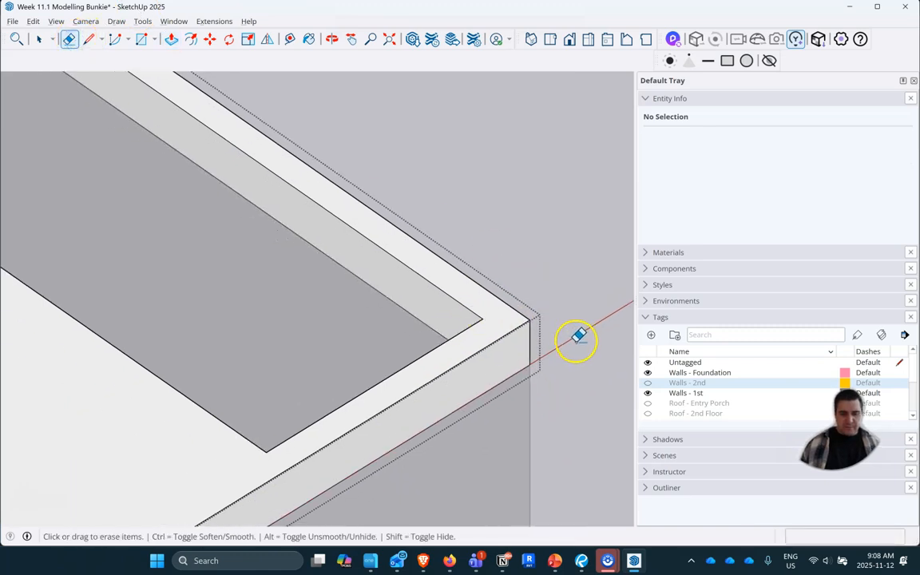
scroll(579, 332, "down", 1)
scroll(277, 259, "down", 2)
scroll(514, 396, "down", 2)
scroll(173, 140, "up", 2)
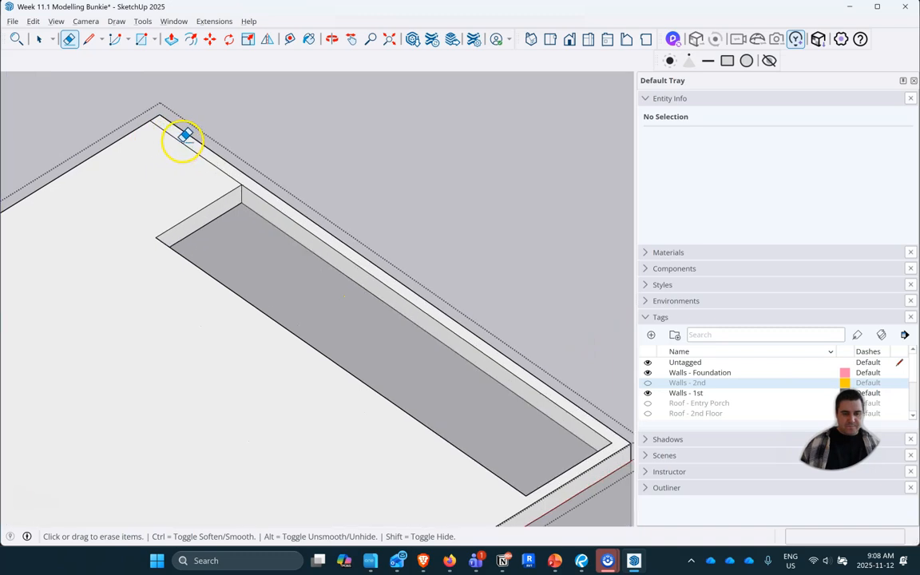
scroll(172, 184, "down", 4)
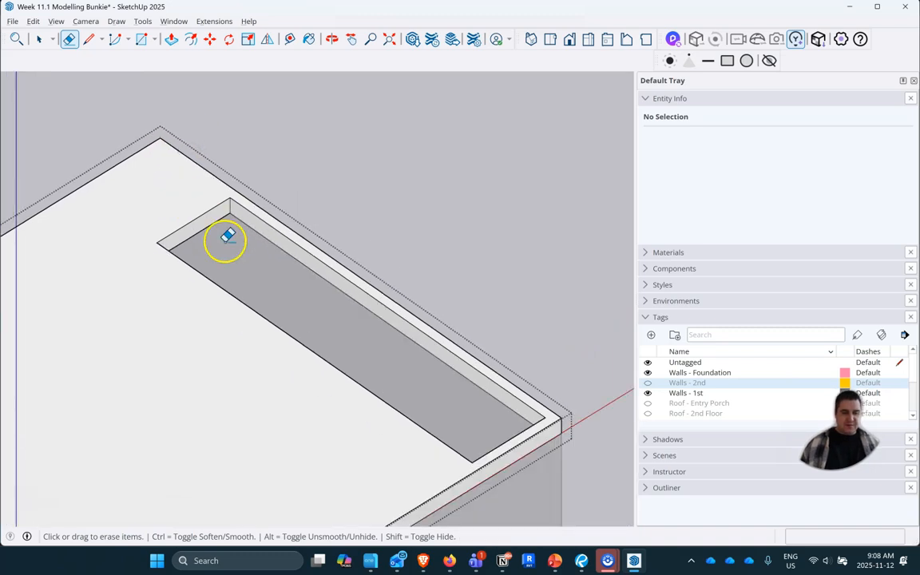
Close the second-floor slab group and hide the Walls - 1st tag.
mouse_move(427, 317)
middle_mouse_down()
mouse_move(74, 386)
mouse_move(6, 284)
mouse_move(29, 261)
mouse_move(48, 265)
middle_mouse_up()
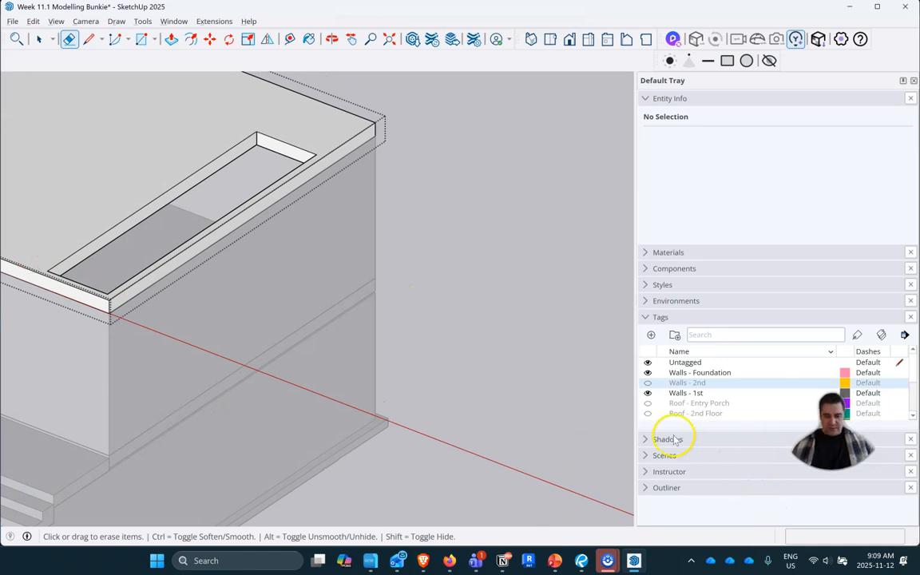
right_click(441, 288)
left_click(472, 294)
scroll(412, 314, "down", 3)
middle_click_drag(413, 314, 394, 339)
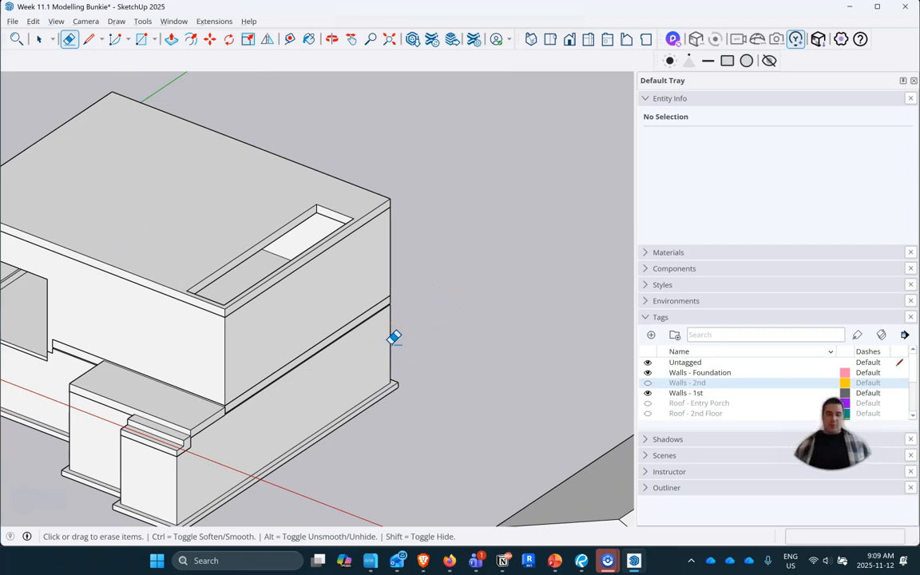
left_click(647, 394)
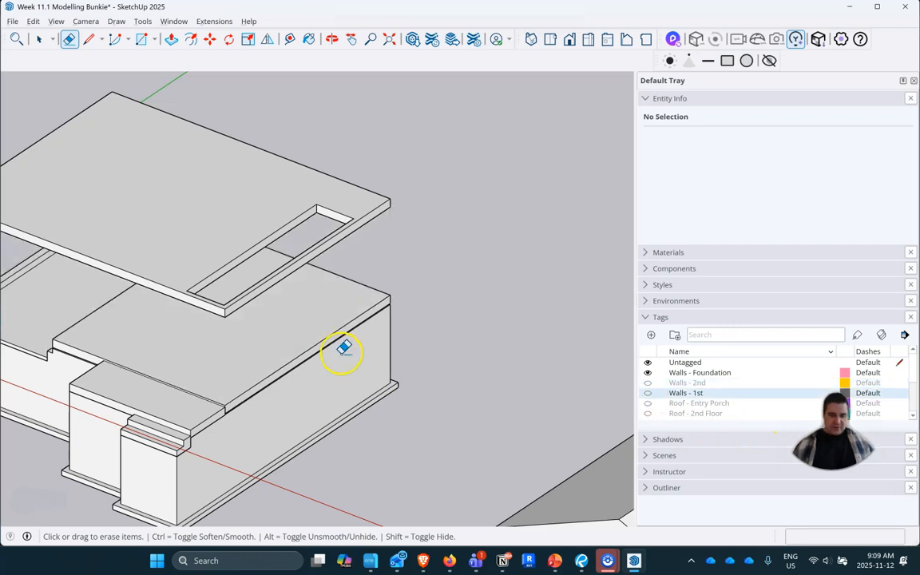
Draw a vertical line from the stair opening's front inner corner down to the first-floor slab.
scroll(222, 382, "up", 5)
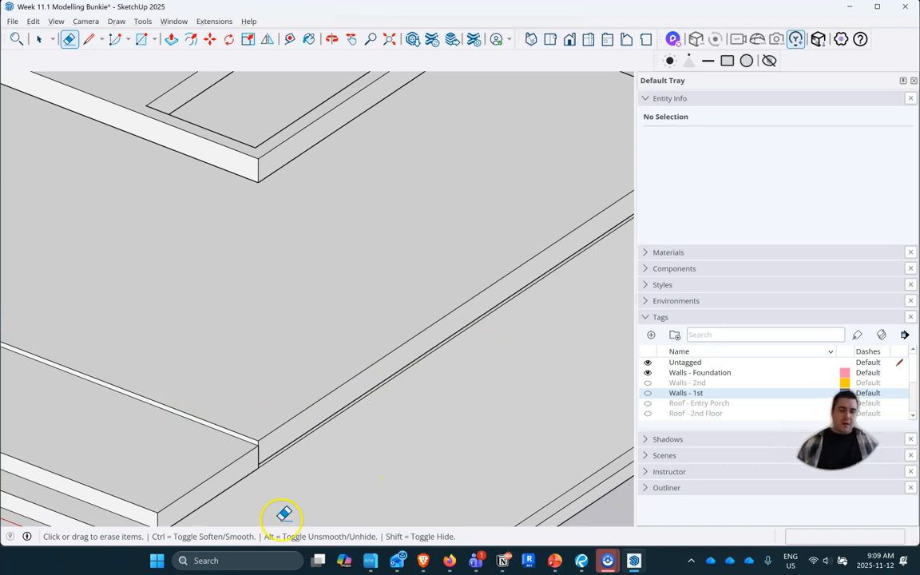
scroll(53, 449, "down", 1)
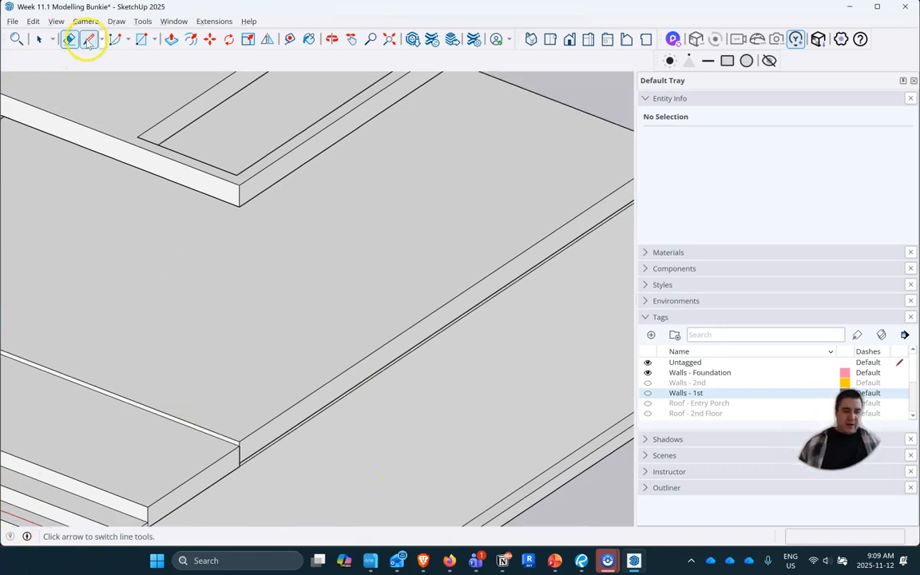
scroll(144, 287, "down", 3)
scroll(166, 181, "up", 2)
scroll(175, 214, "up", 2)
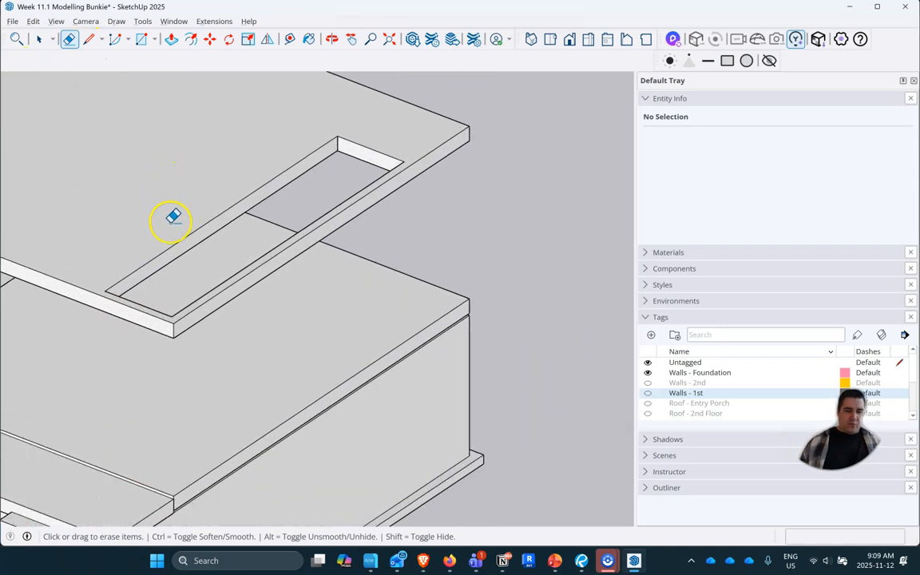
left_click(88, 38)
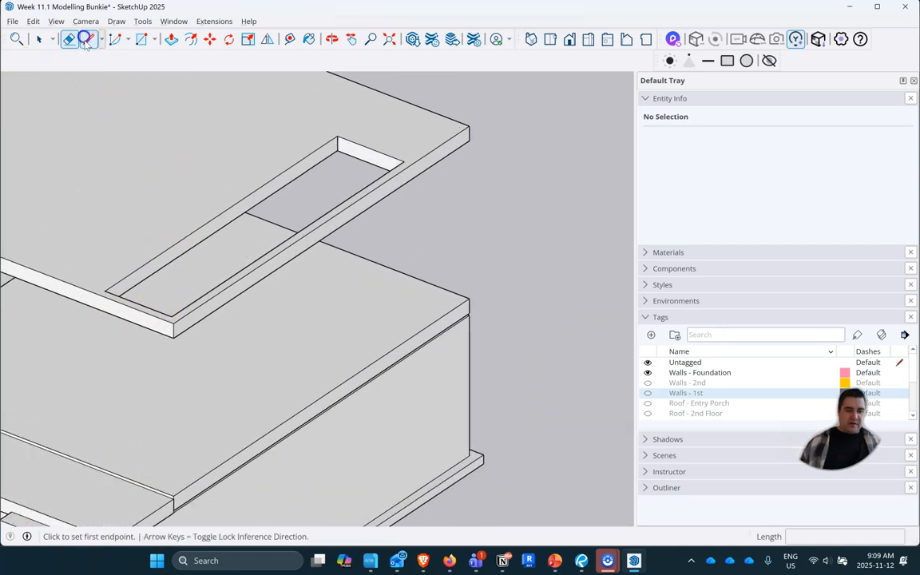
left_click(103, 291)
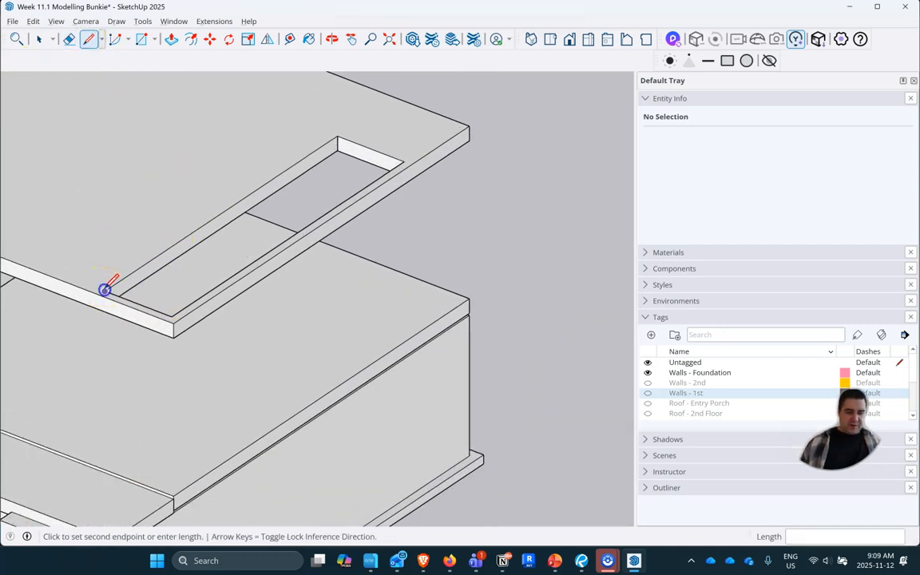
left_click(105, 463)
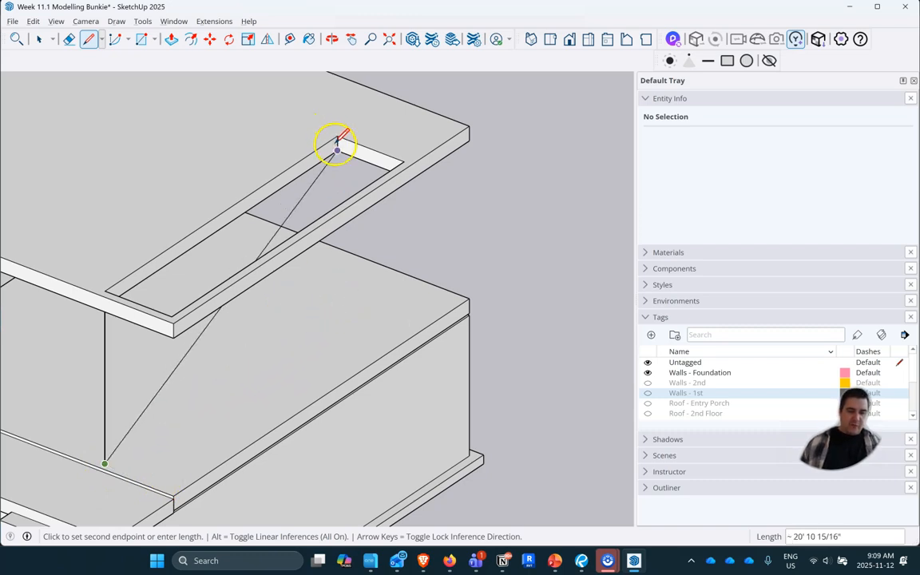
key("Escape")
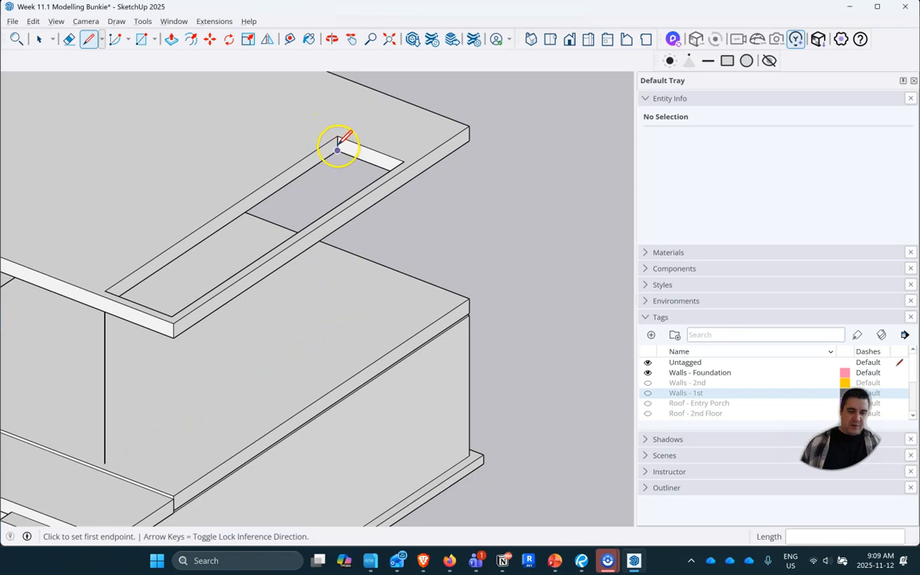
Drop a vertical line from the opening's far inner corner to the first-floor slab and join its foot to the front vertical's foot.
left_click(337, 137)
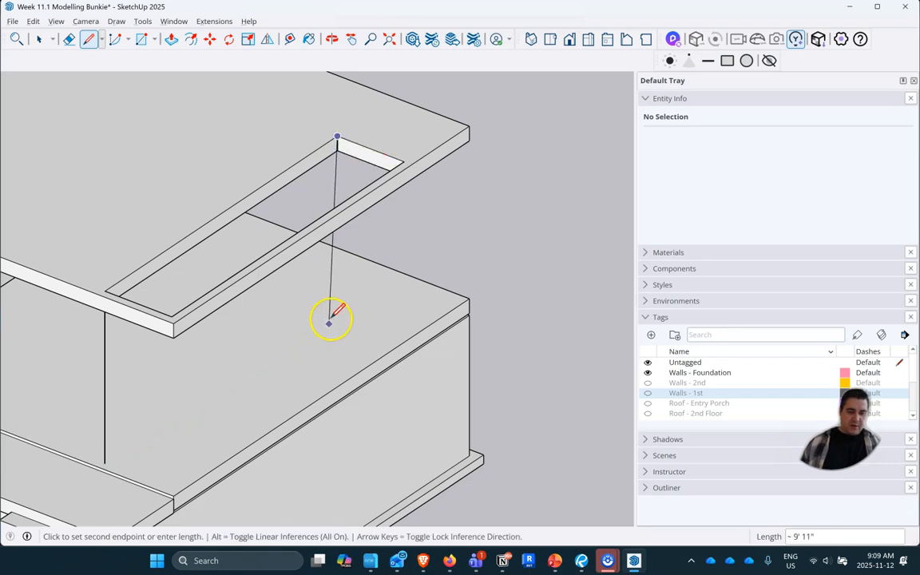
left_click(337, 307)
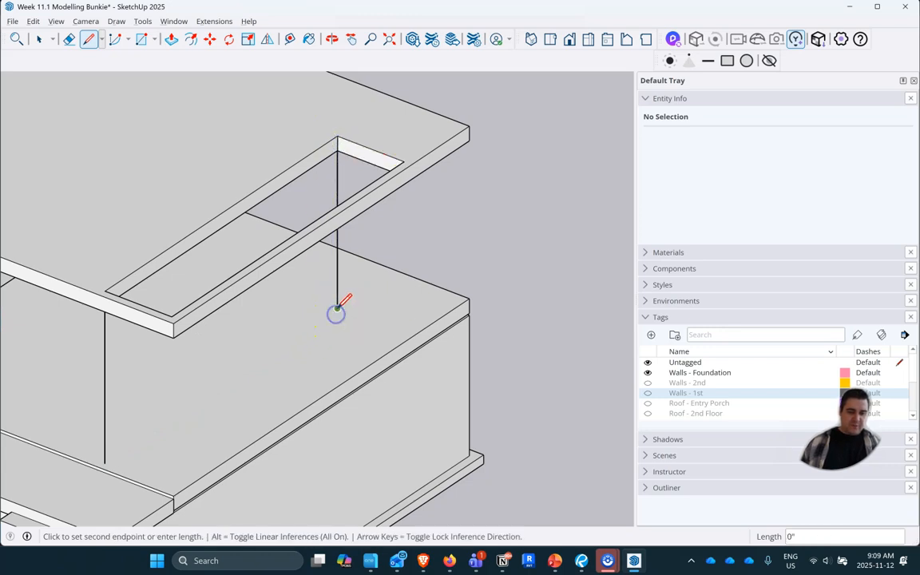
left_click(105, 461)
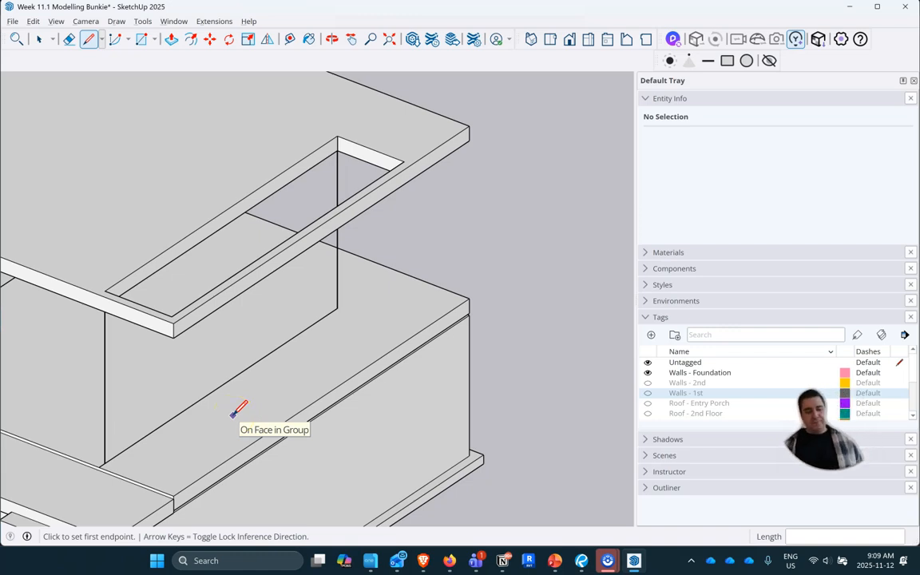
Switch to the floor plans PDF in Revu and examine the stair's layout, riser and tread notes, and entry distance on page 3.
key("alt+Tab")
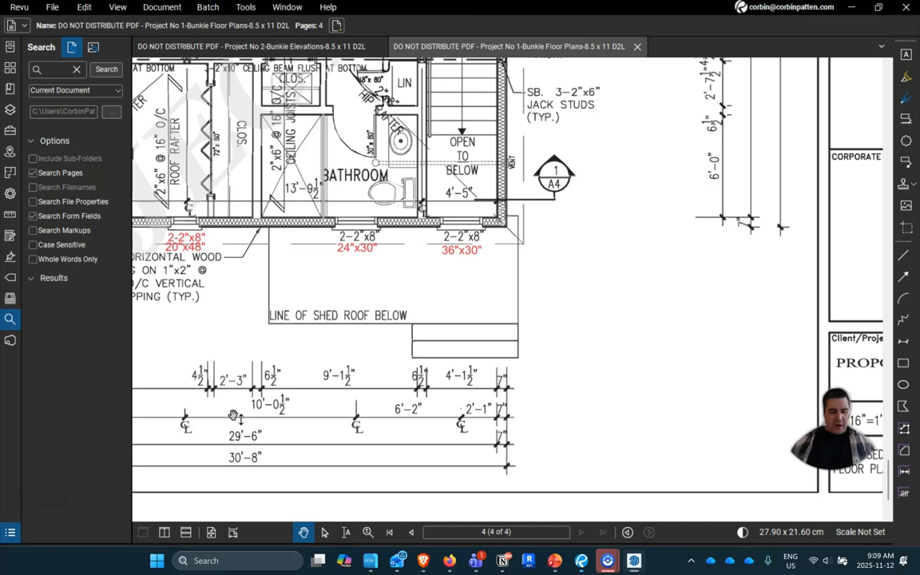
scroll(478, 293, "down", 2)
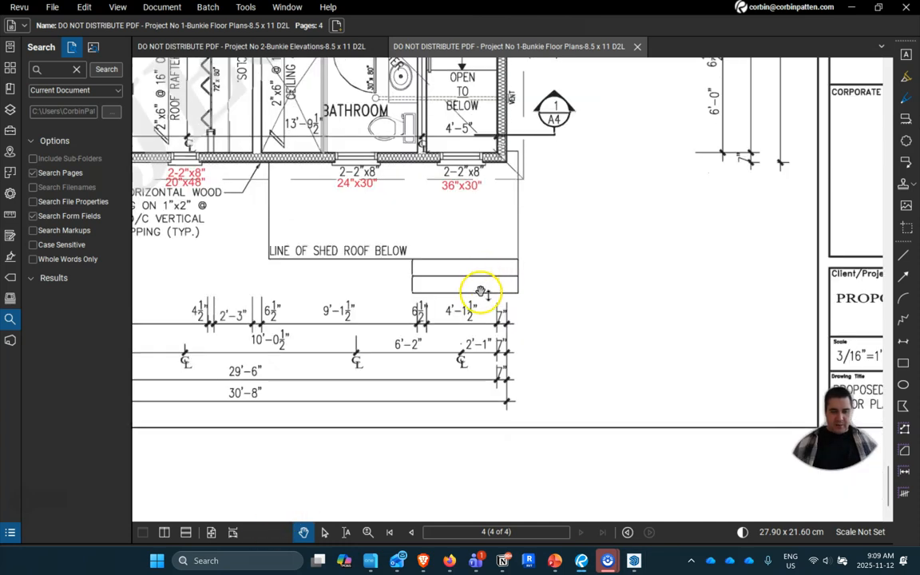
scroll(477, 310, "up", 10)
scroll(474, 308, "up", 6)
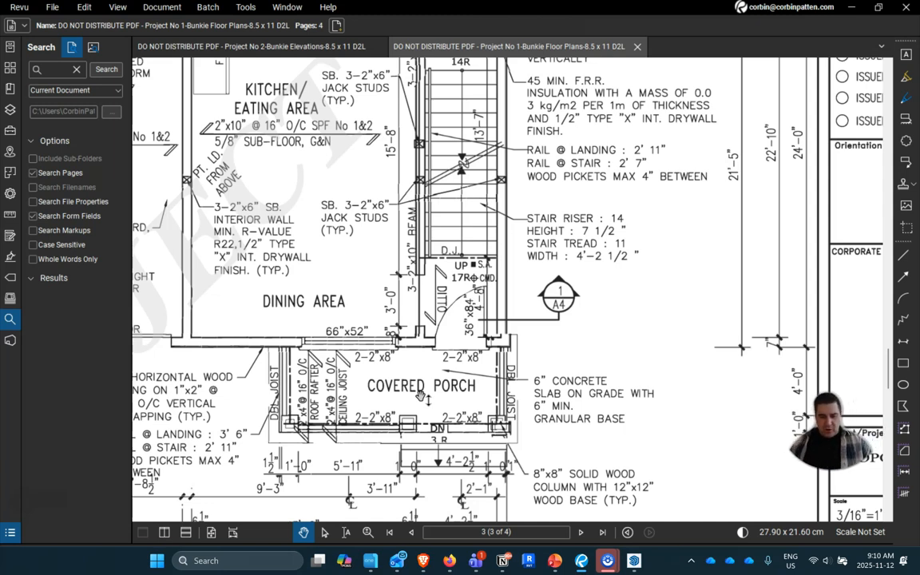
Switch to SketchUp, mark 4'8" from the front along the stair's base line, and draw a line from there across to the slab's side edge.
key("alt+Tab")
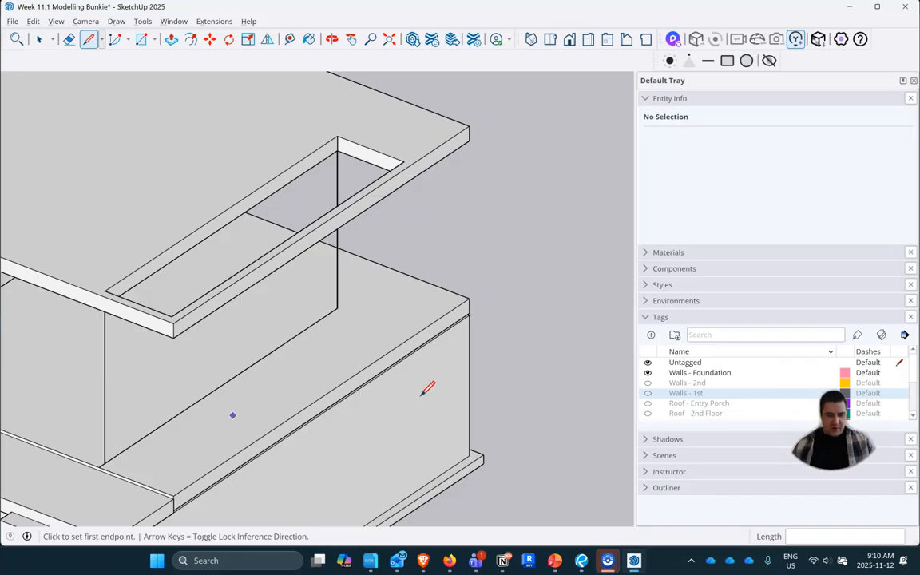
left_click(104, 463)
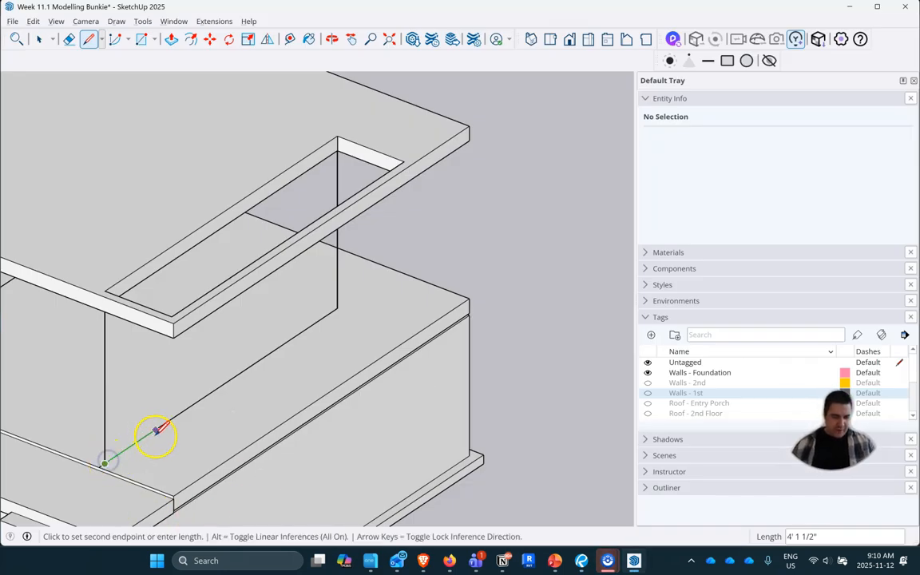
type("4'8")
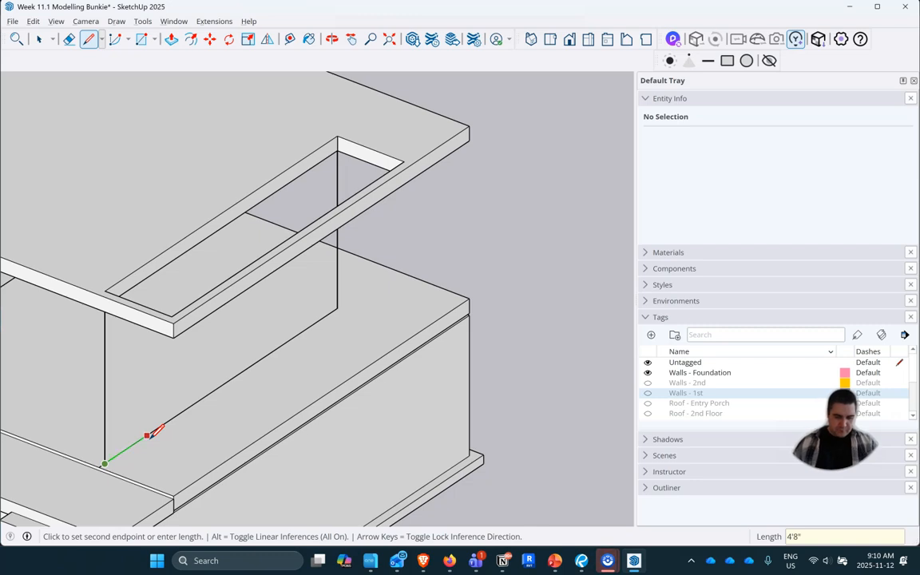
key("Return")
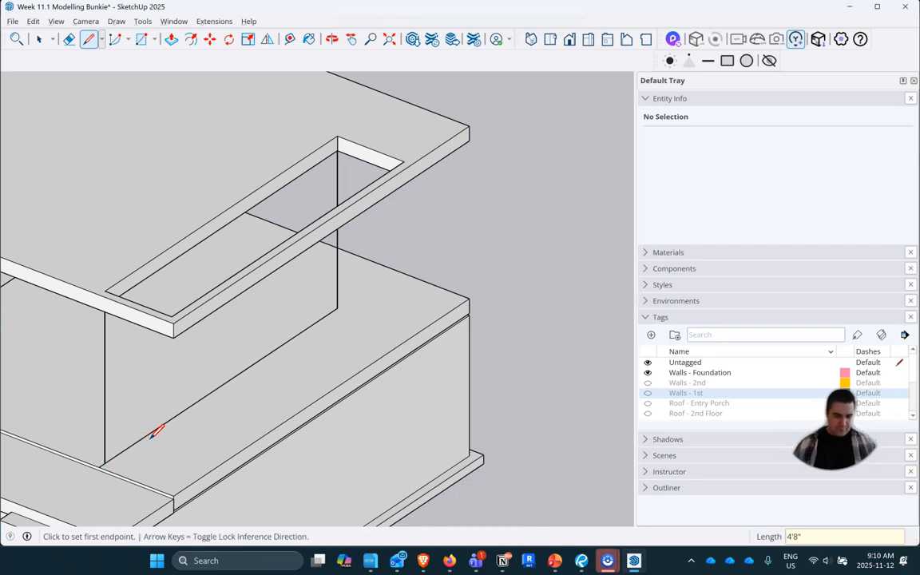
left_click(162, 426)
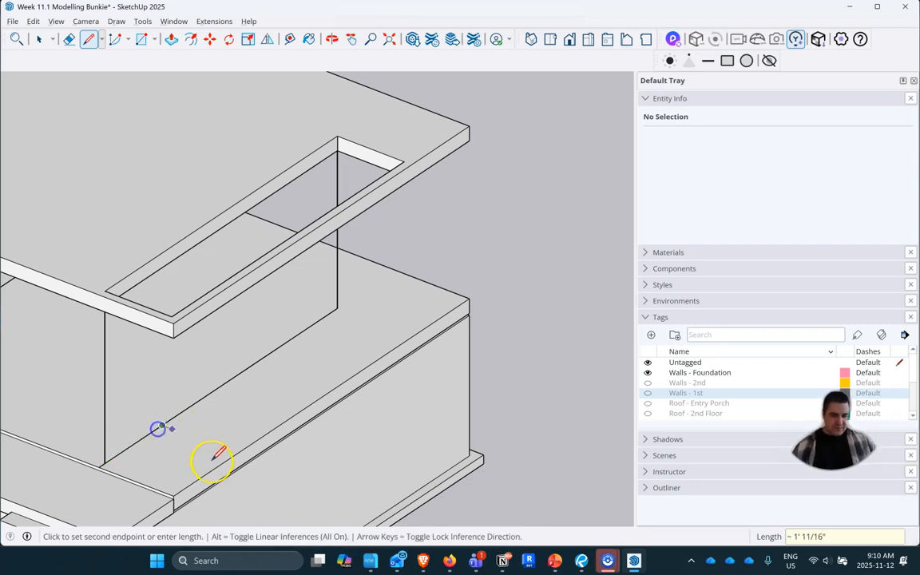
left_click(234, 454)
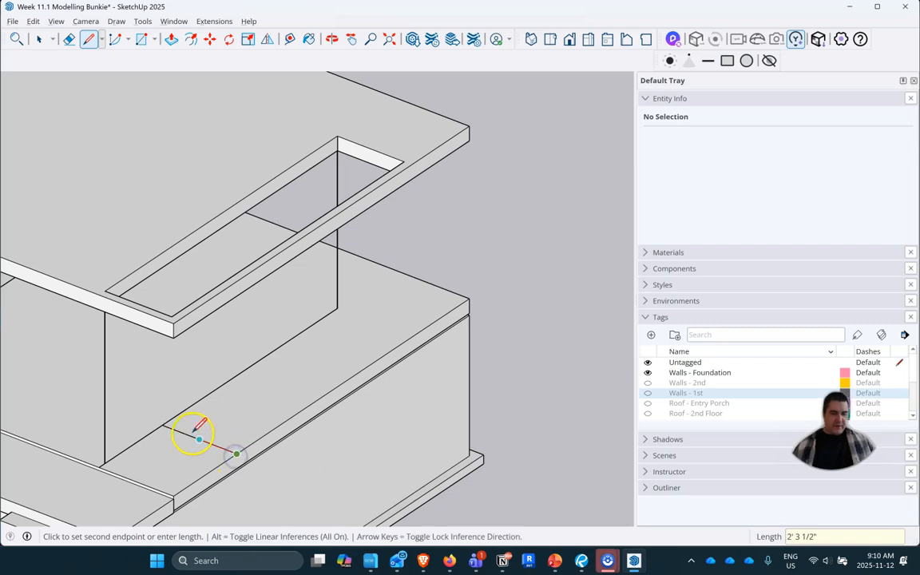
key("Escape")
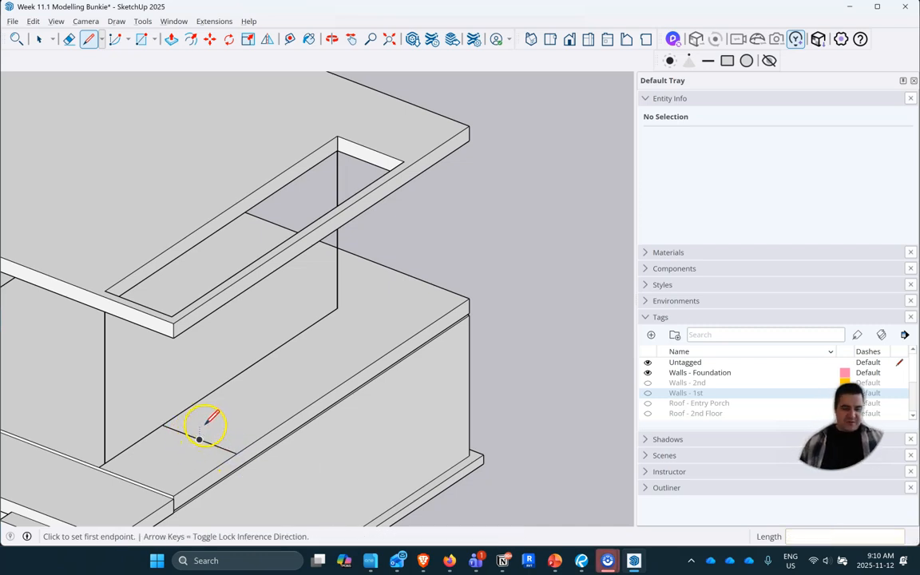
Draw a vertical line from the opening's front outer corner to the first-floor slab and continue it along the slab parallel to its side edge.
left_click(171, 317)
left_click(170, 488)
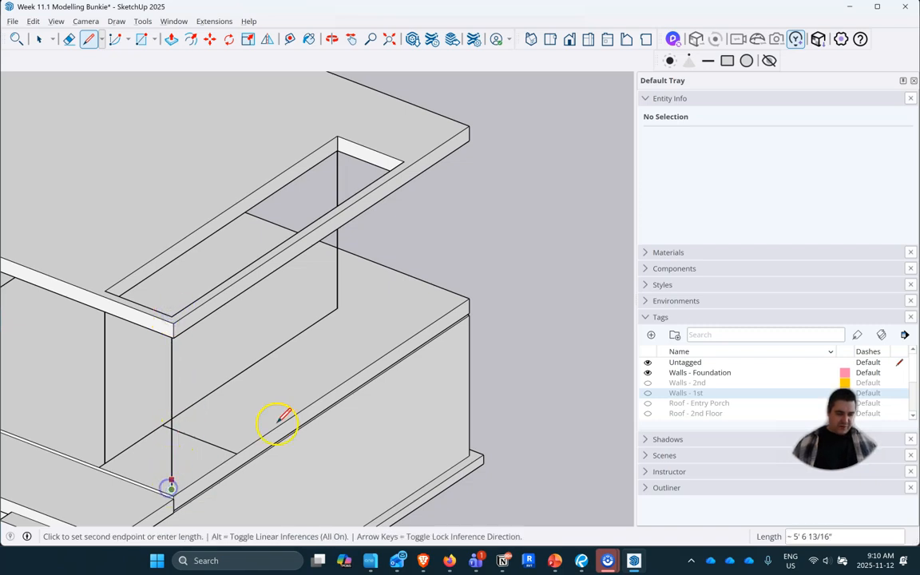
left_click(410, 329)
key("Escape")
Select all the loose stair layout lines between the two floor slabs and combine them into one group.
scroll(159, 487, "up", 3)
left_click(69, 38)
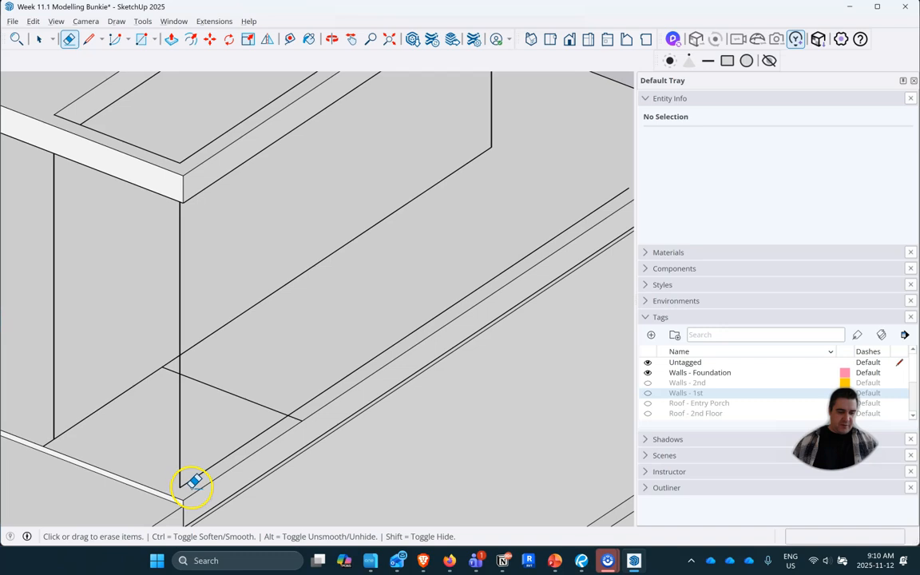
scroll(198, 438, "down", 5)
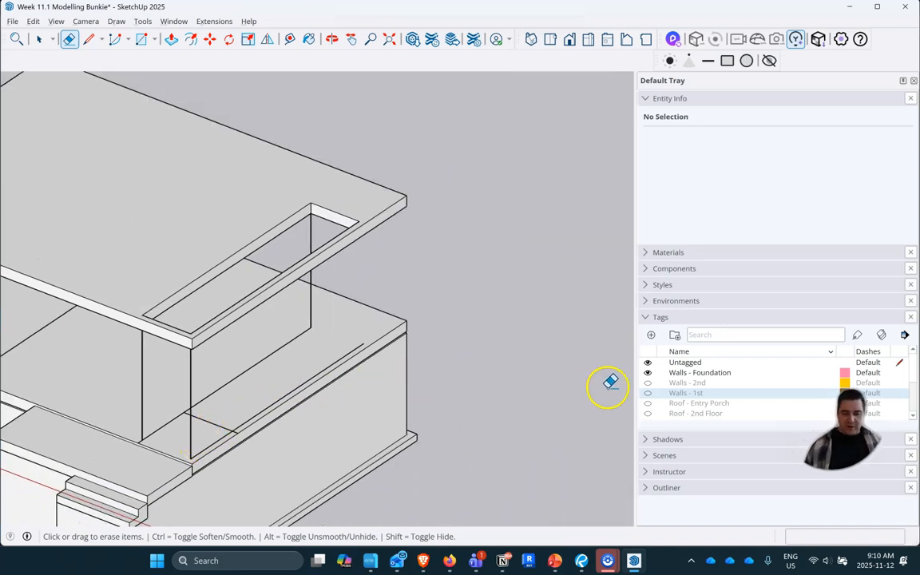
middle_click_drag(490, 351, 583, 274)
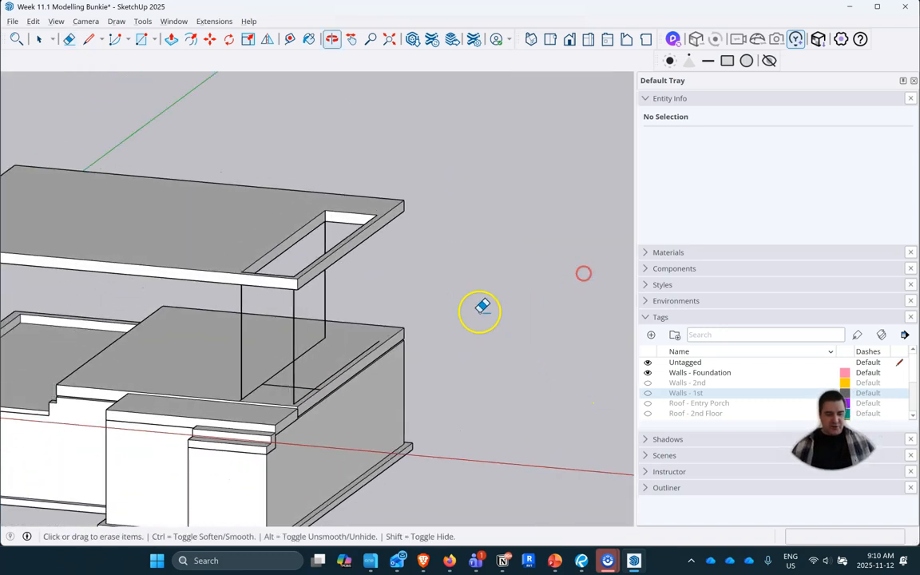
left_click(39, 38)
left_click_drag(174, 157, 432, 421)
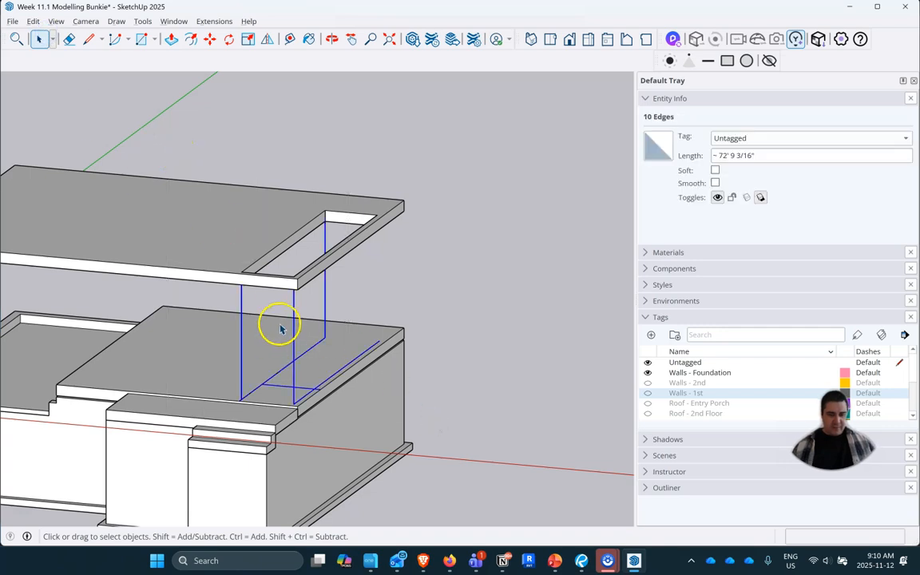
right_click(293, 315)
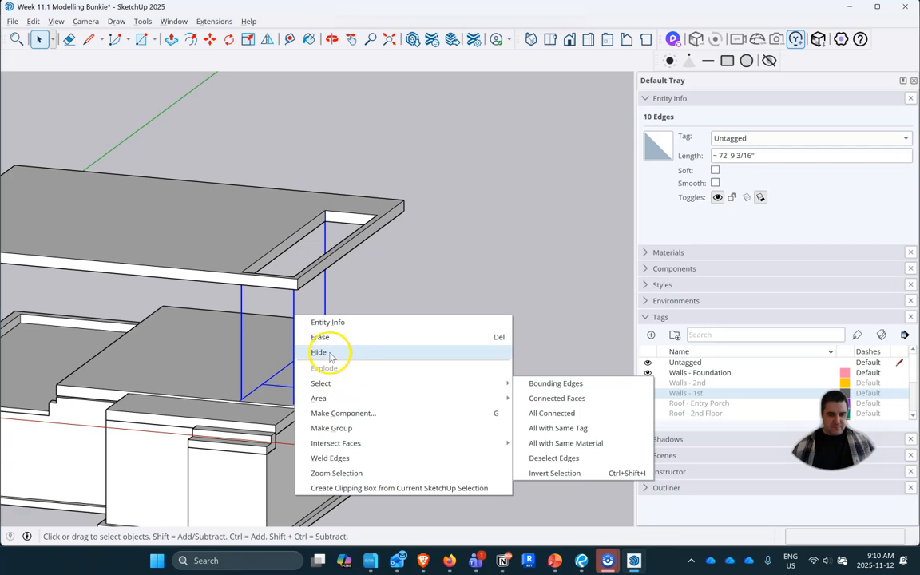
left_click(332, 430)
middle_click_drag(328, 432, 298, 482)
left_click(297, 475)
left_click(447, 470)
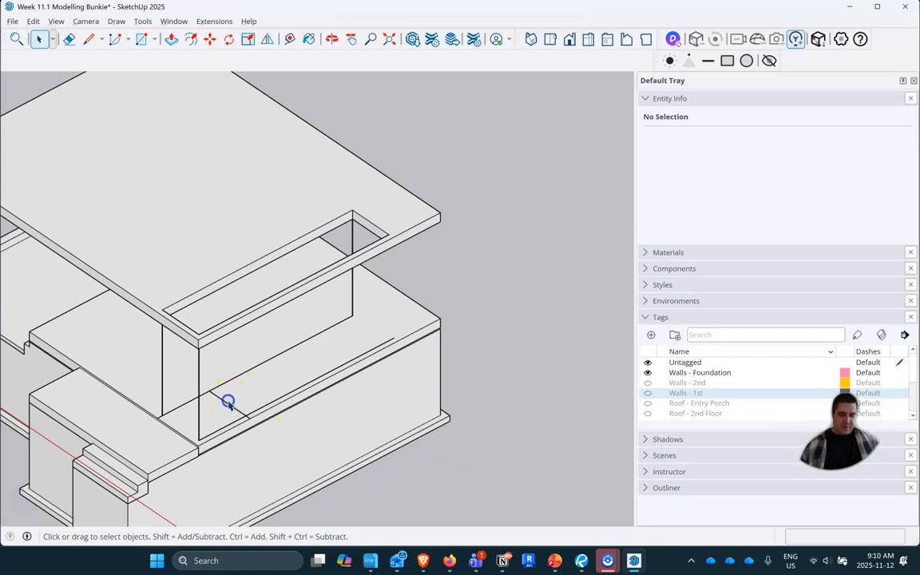
Lock the stair layout line group so it cannot be moved or edited.
right_click(227, 402)
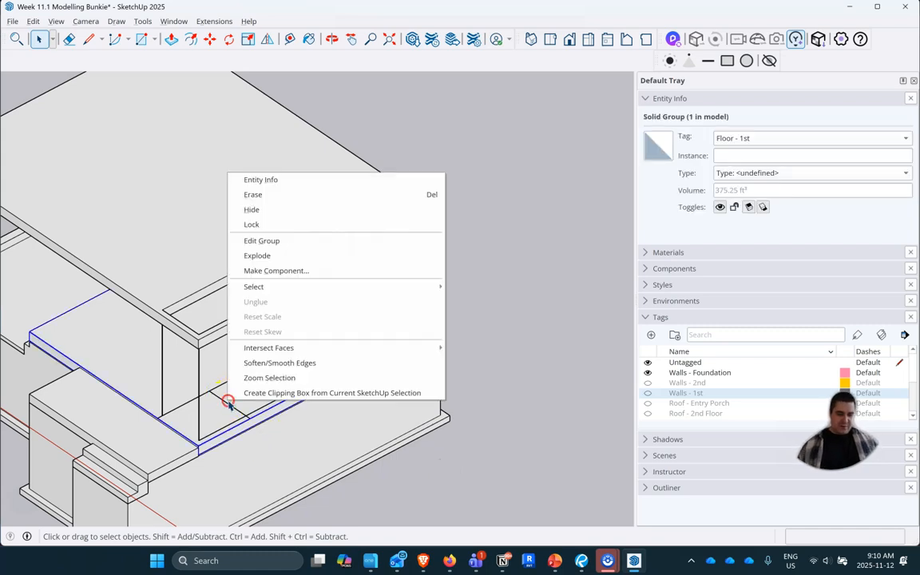
left_click(197, 370)
left_click(197, 369)
right_click(197, 369)
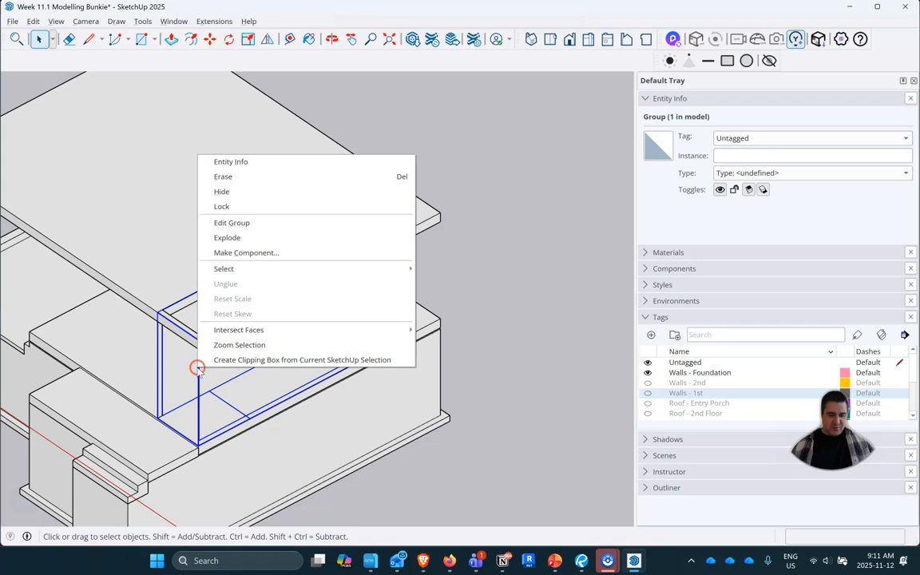
left_click(260, 207)
left_click(462, 376)
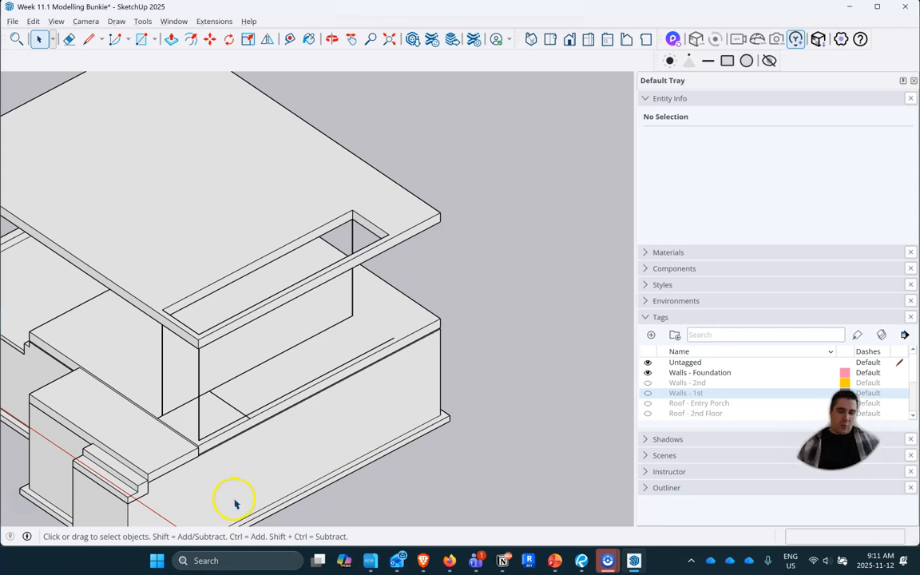
Measure the vertical distance from the top of the stair opening's far inner corner down to the first-floor slab.
scroll(205, 375, "up", 3)
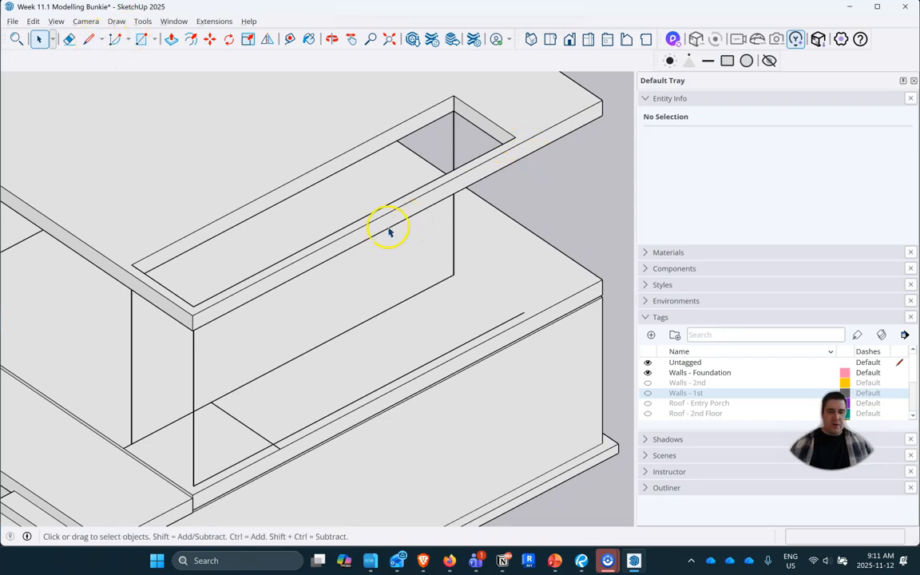
left_click(289, 38)
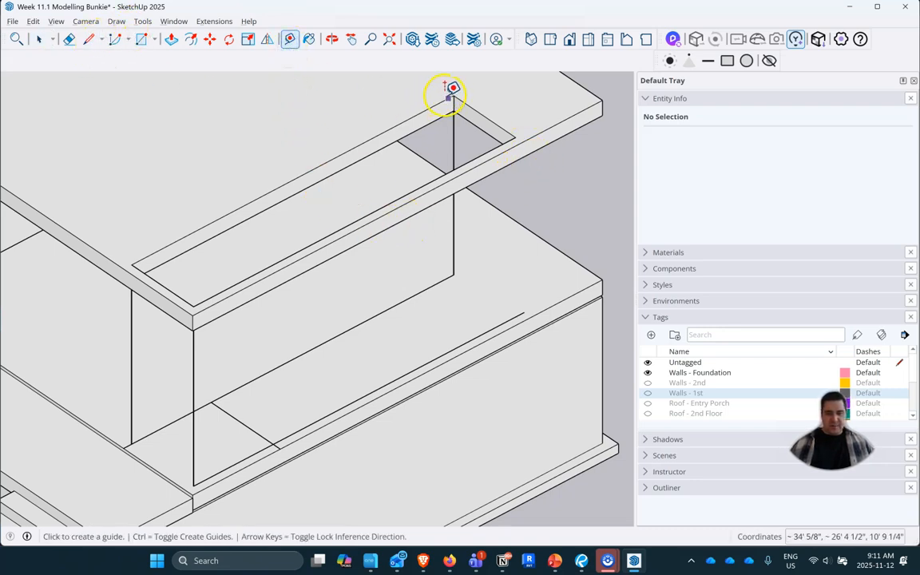
left_click(453, 95)
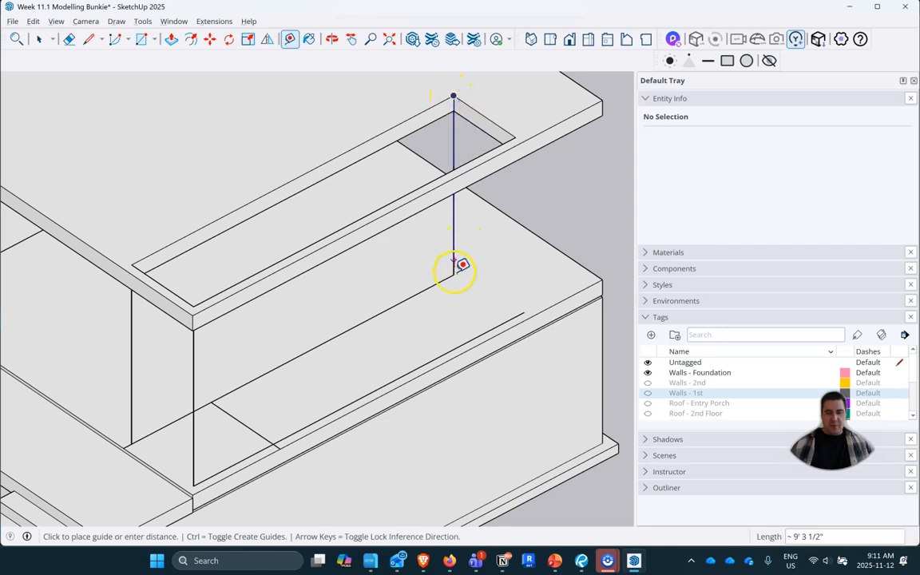
left_click(449, 257)
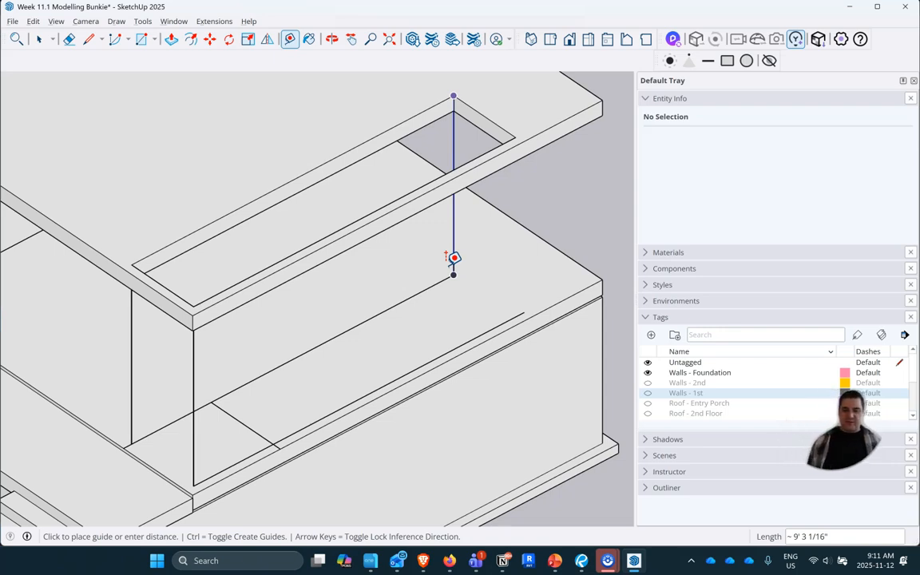
left_click(460, 272)
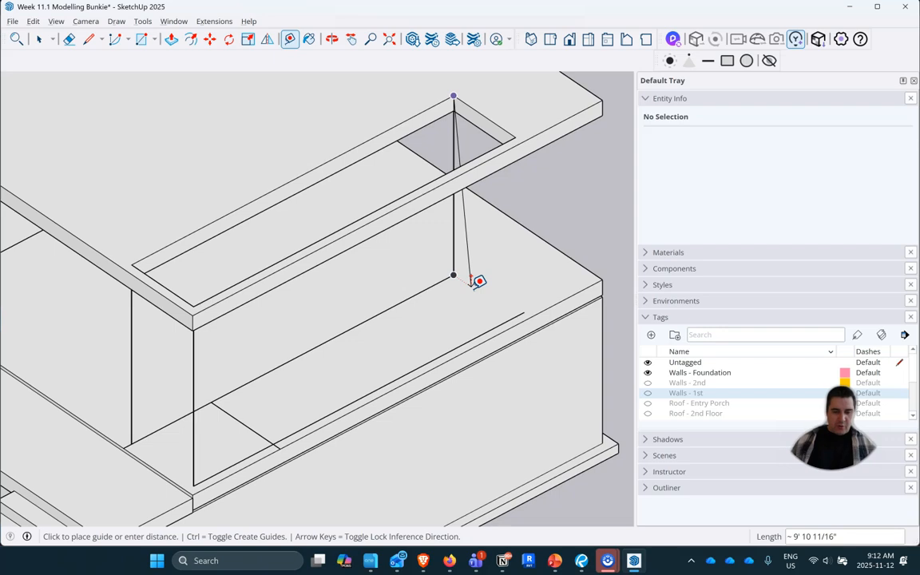
Switch to Firefox, search for "grok" in a new tab and open the Grok website.
mouse_move(423, 561)
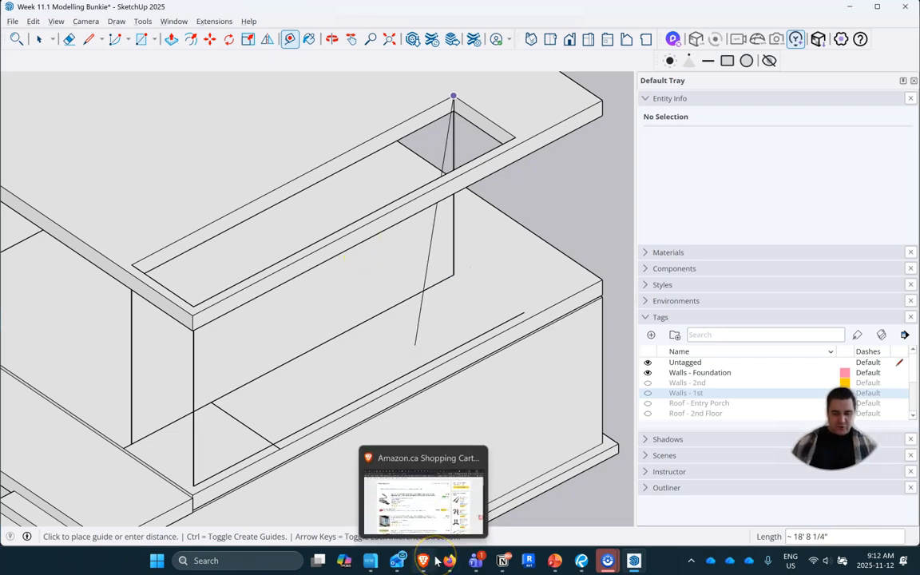
left_click(447, 559)
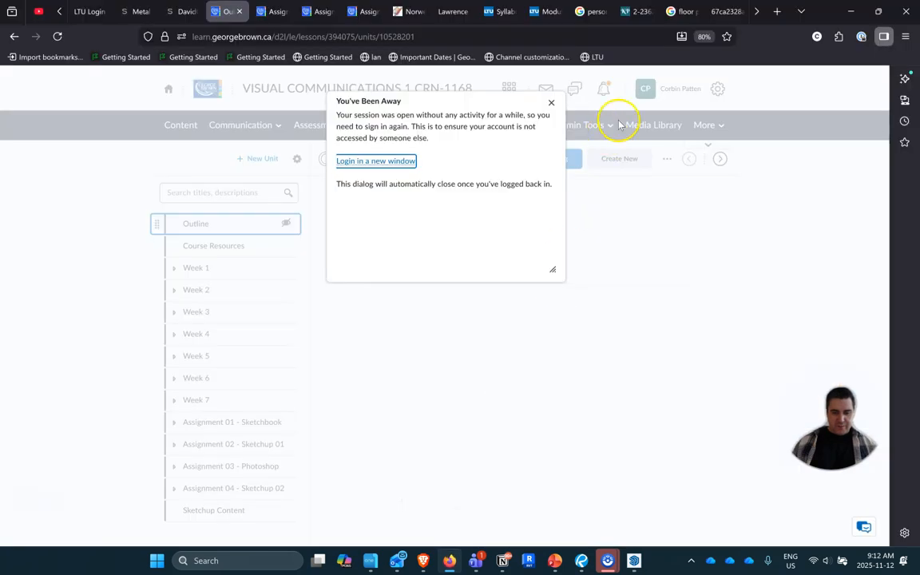
left_click(773, 12)
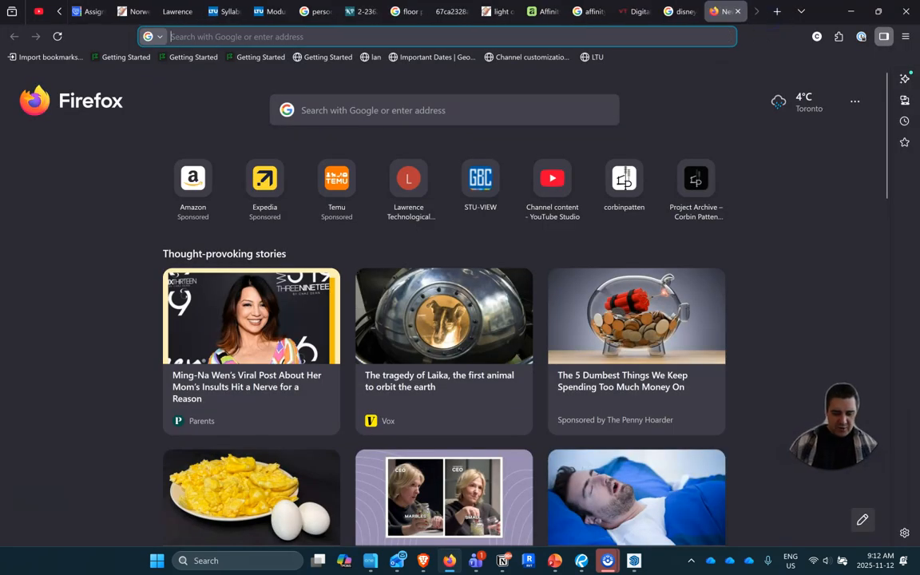
type("grok")
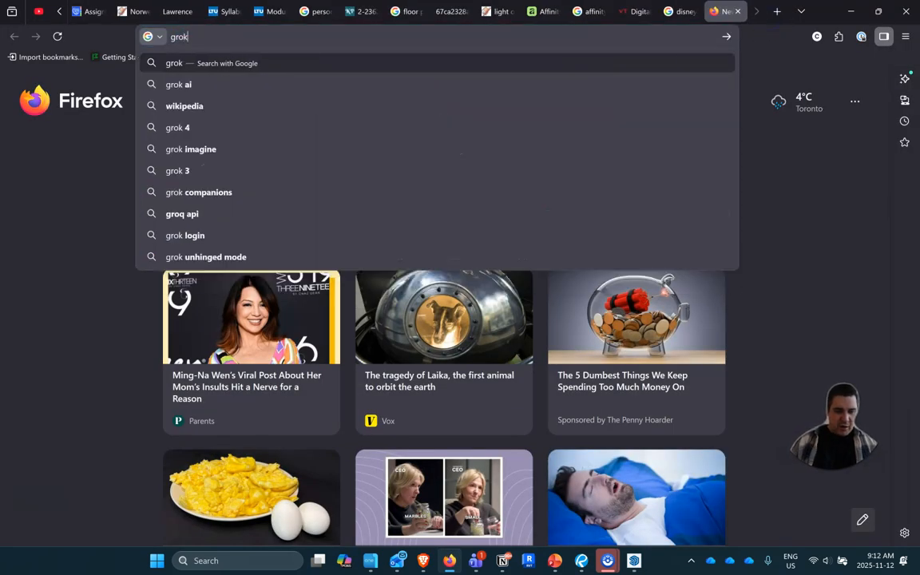
key("Return")
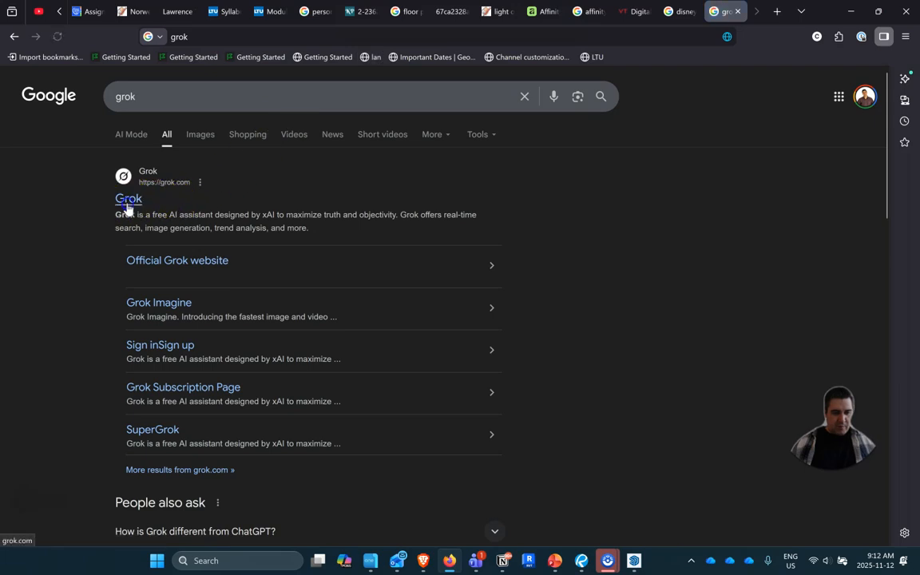
left_click(128, 201)
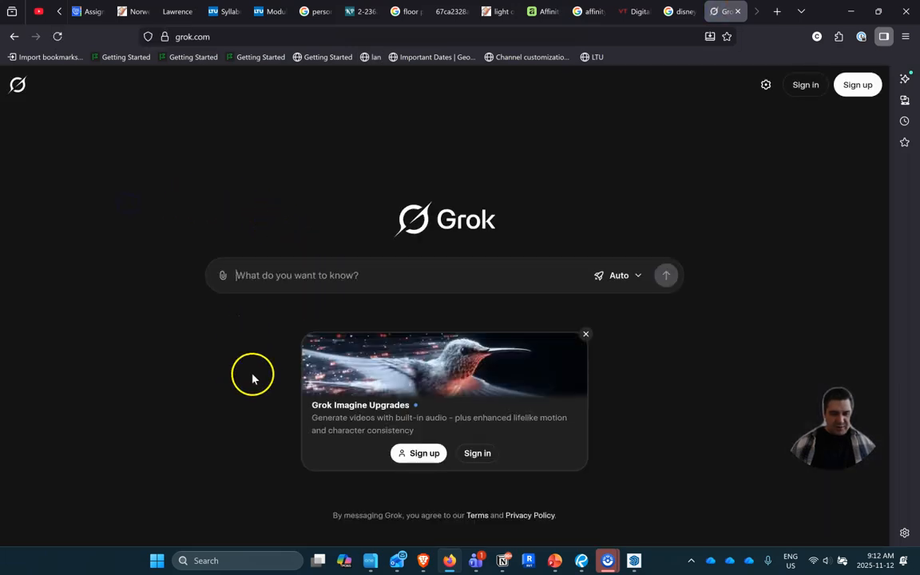
Start a Grok prompt reading: floor height of 9' 9- 7/8" and we want to have stair riser of roughly 7".
left_click(340, 272)
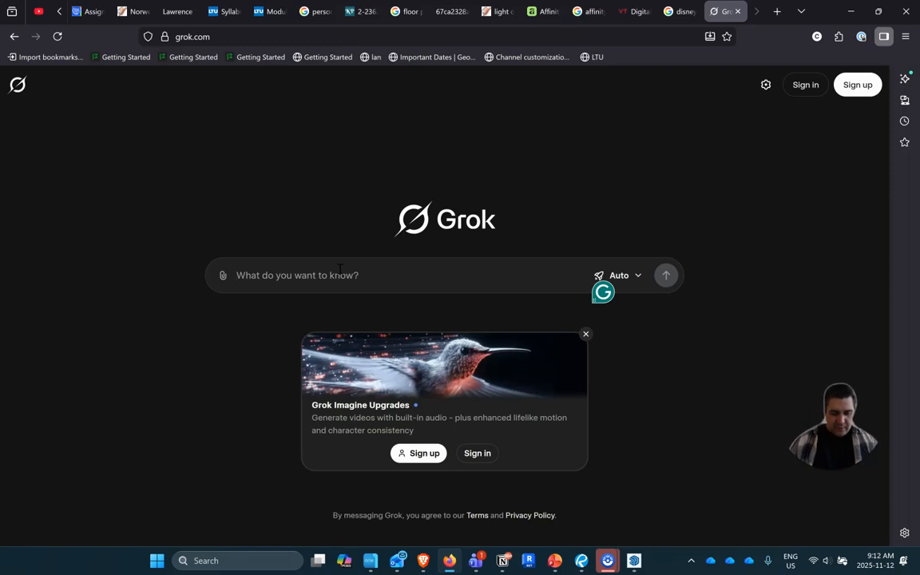
type("floor hei")
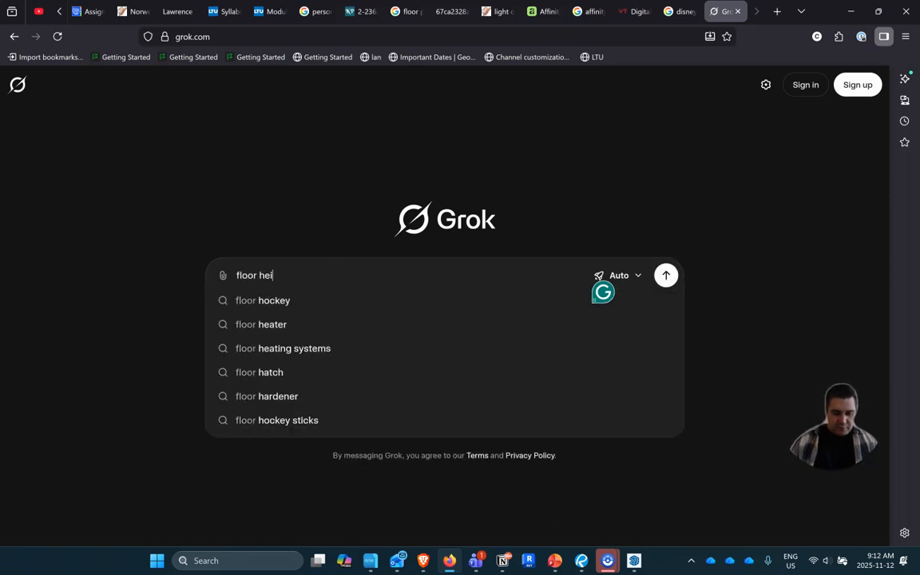
type("ght of 8")
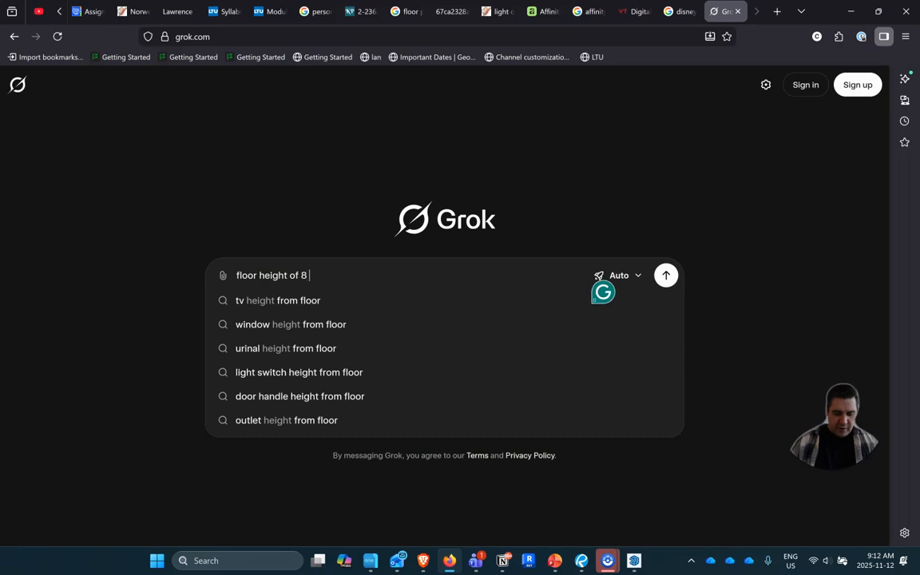
key("BackSpace")
type("9' 9")
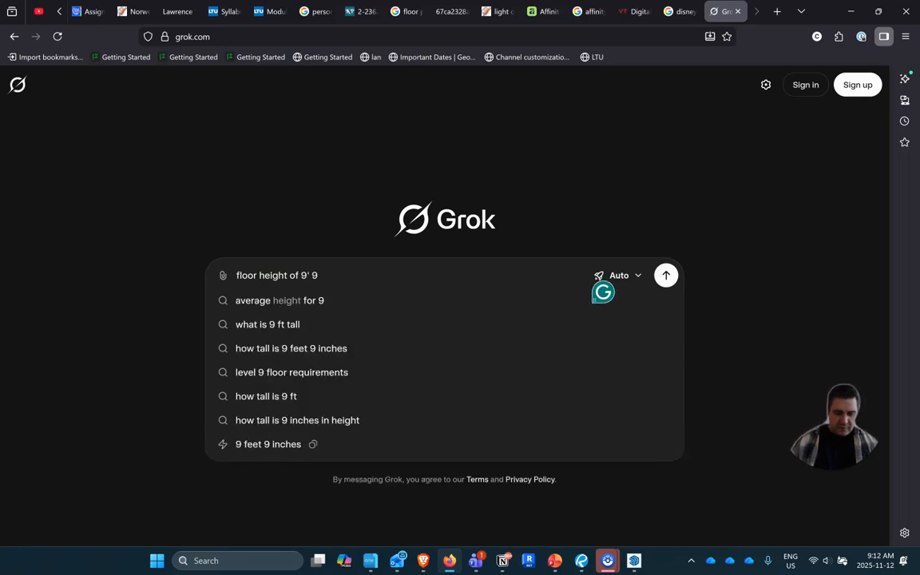
type("- 7")
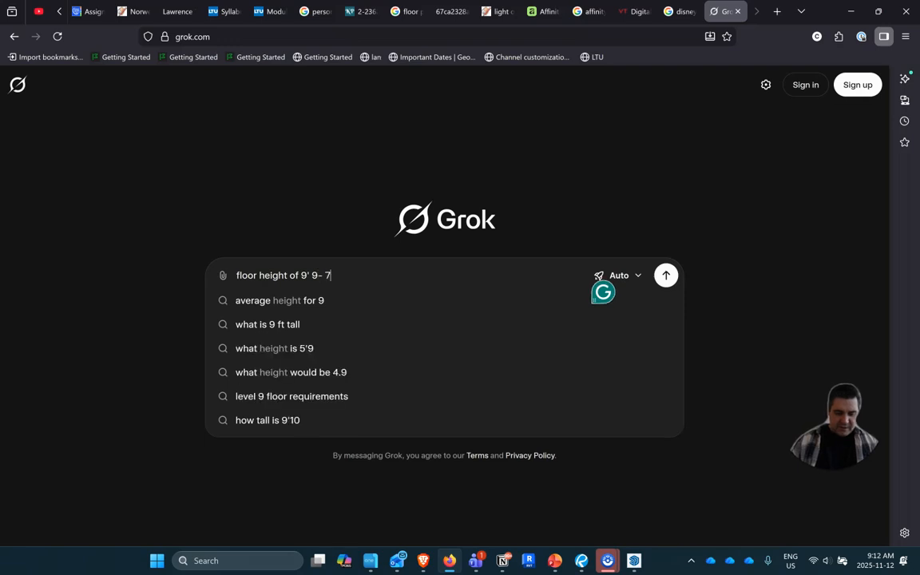
type("/8\"")
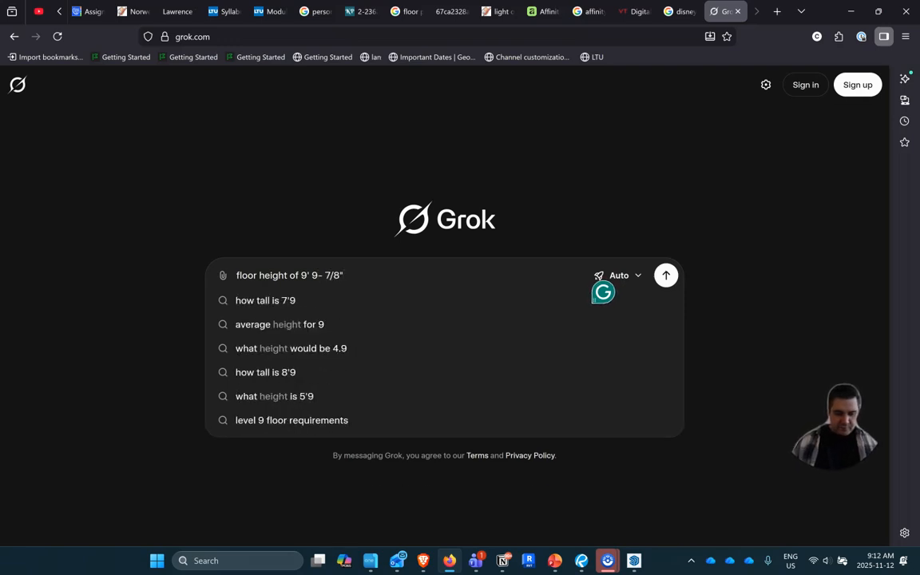
type(" and we wan")
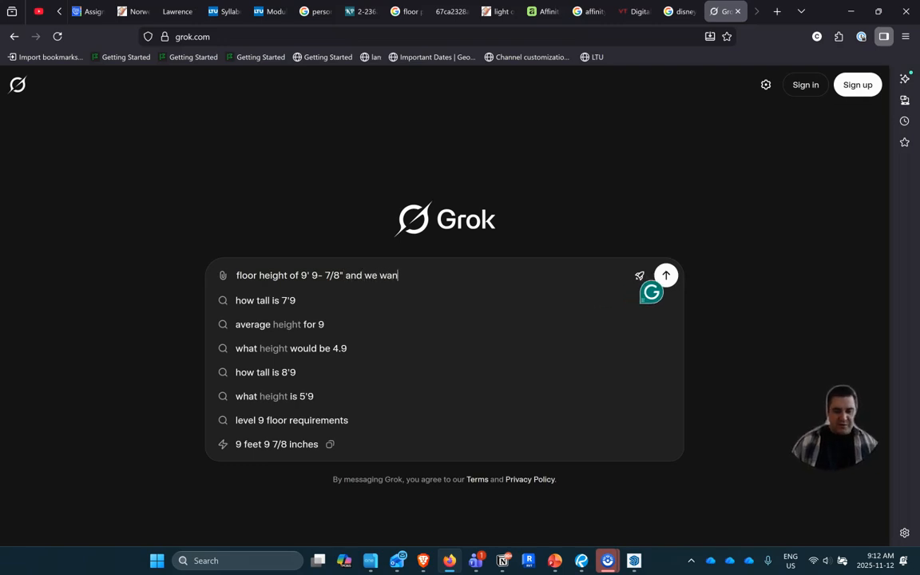
type("t to have sta")
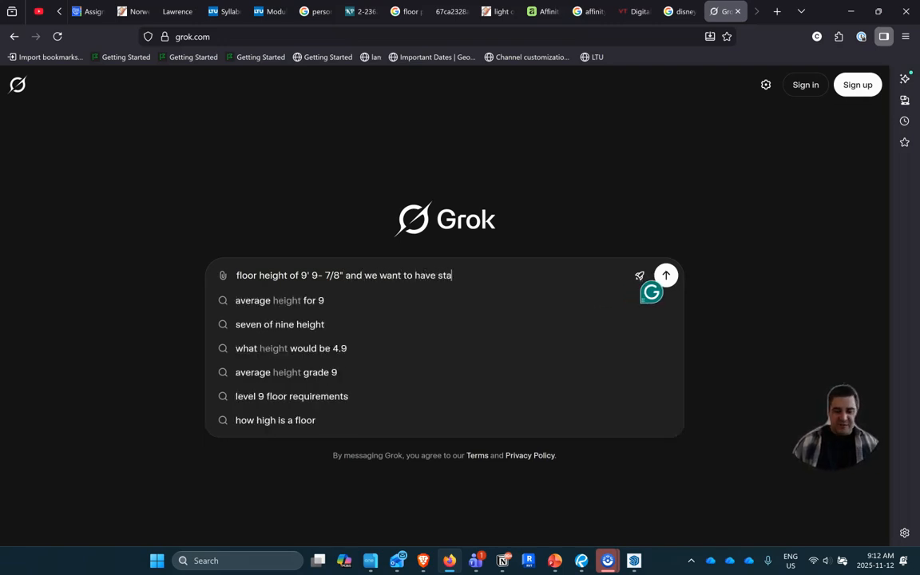
type("ir ")
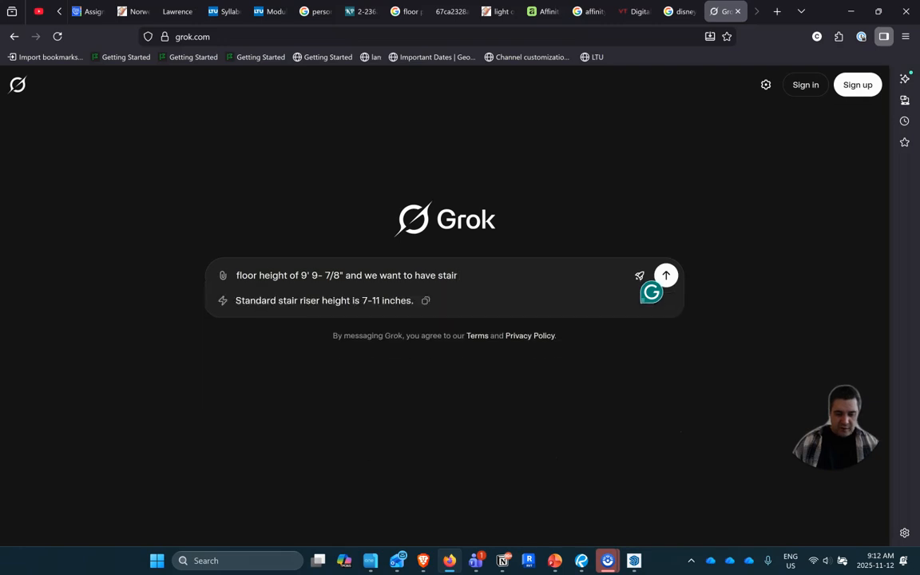
type("riser of roughly 7")
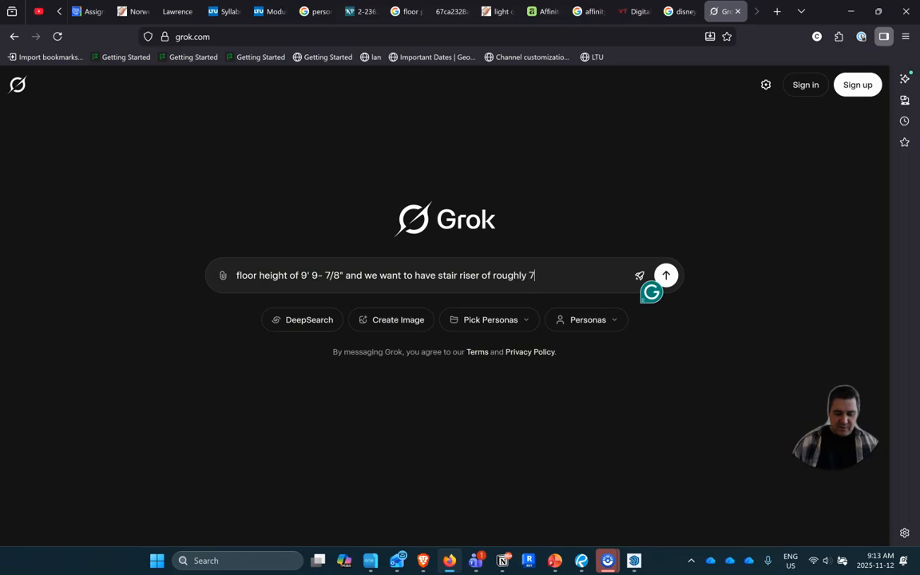
Check the stair riser and tread notes on page 3 of the floor plans in Revu, and return to Grok in Firefox.
key("super+Tab")
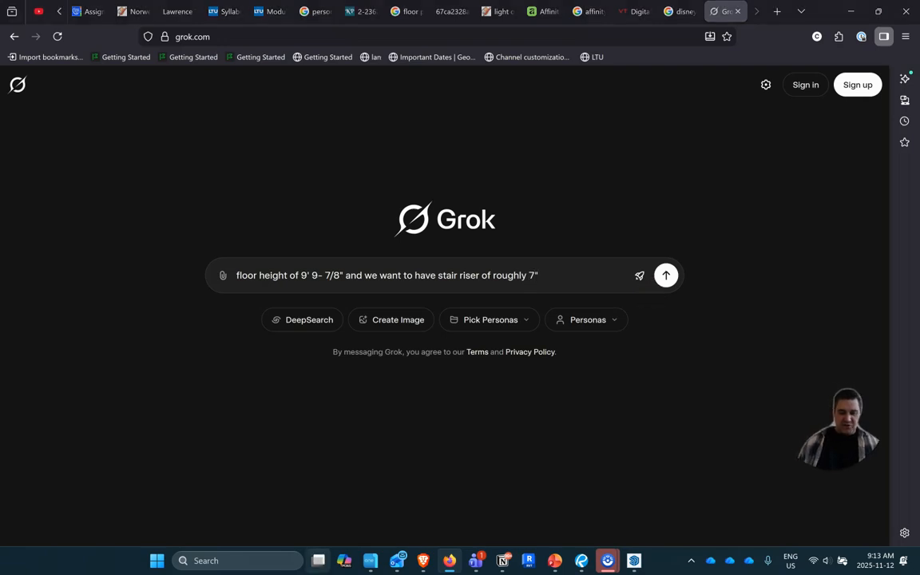
key("super+Tab")
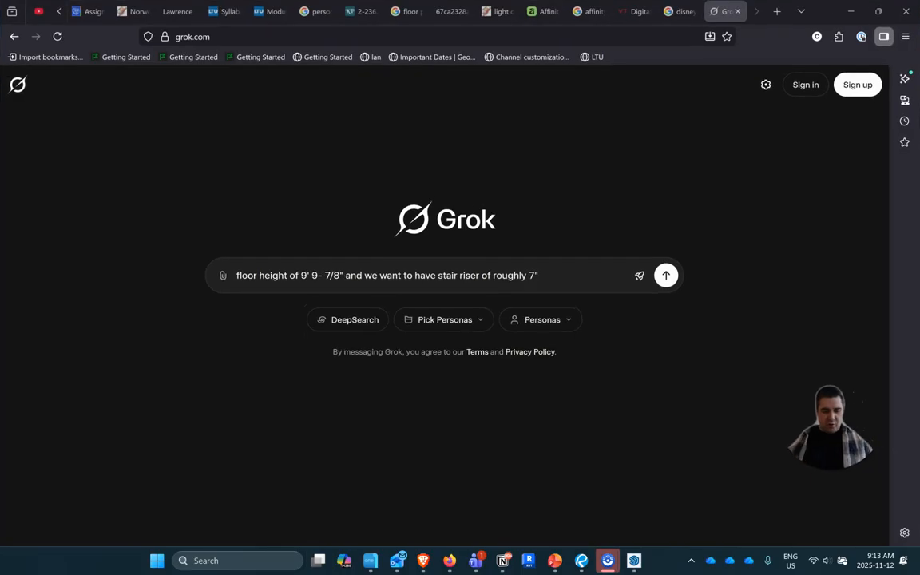
key("alt+Tab")
key("alt+Tab")
key("alt+Tab")
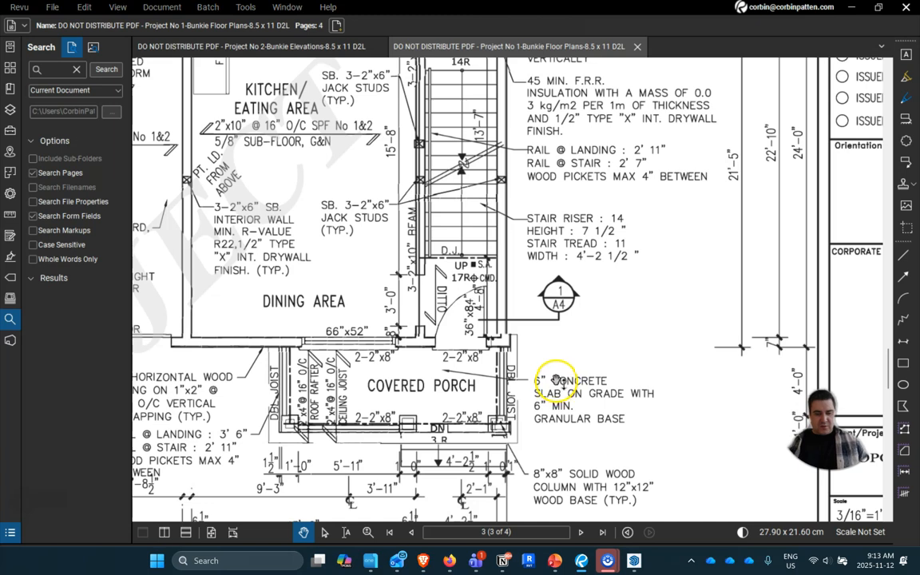
key("alt+Tab")
key("alt+Tab")
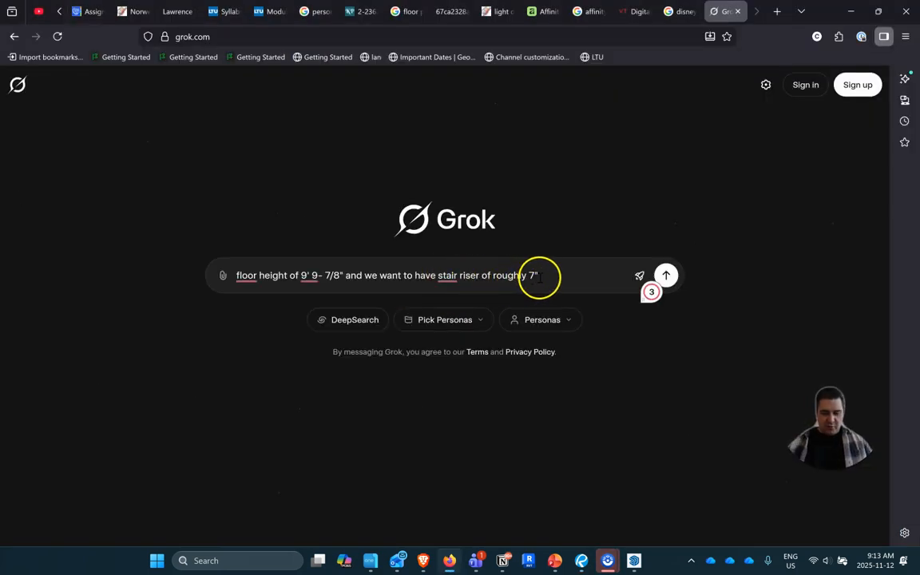
Amend the Grok prompt to a riser of roughly 7.5" riser height and add an 11" run.
left_click(539, 277)
key("BackSpace")
type(".5\" r")
type("iuse")
type("r")
key("BackSpace")
key("BackSpace")
key("BackSpace")
type("r height and 11\" ")
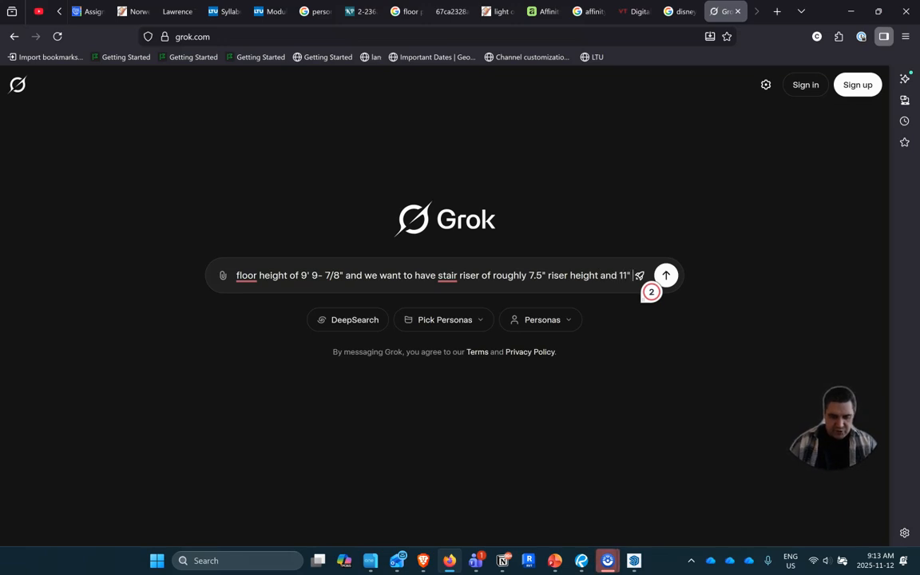
type("run")
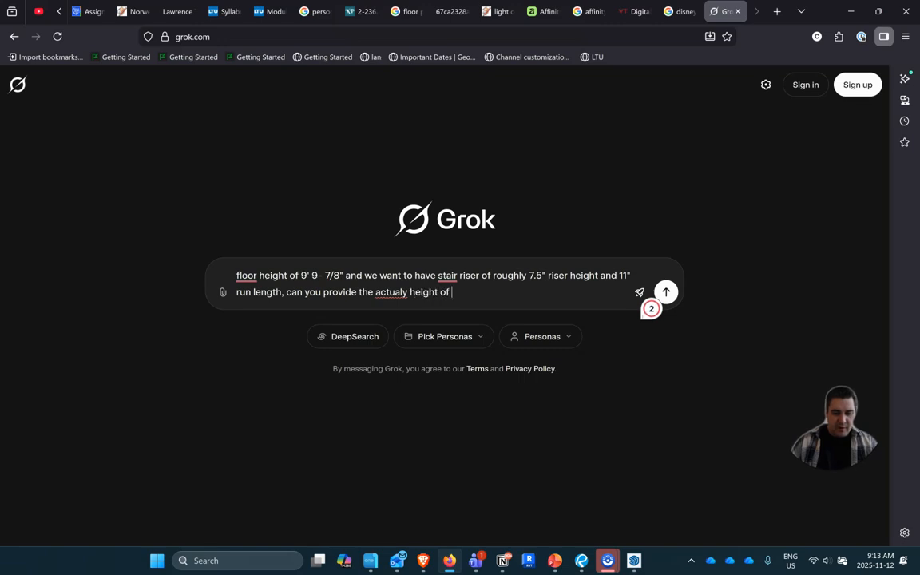
Finish the prompt by asking for the actual height of the risers if there was 14 steps, and submit it.
type("ers if there wa")
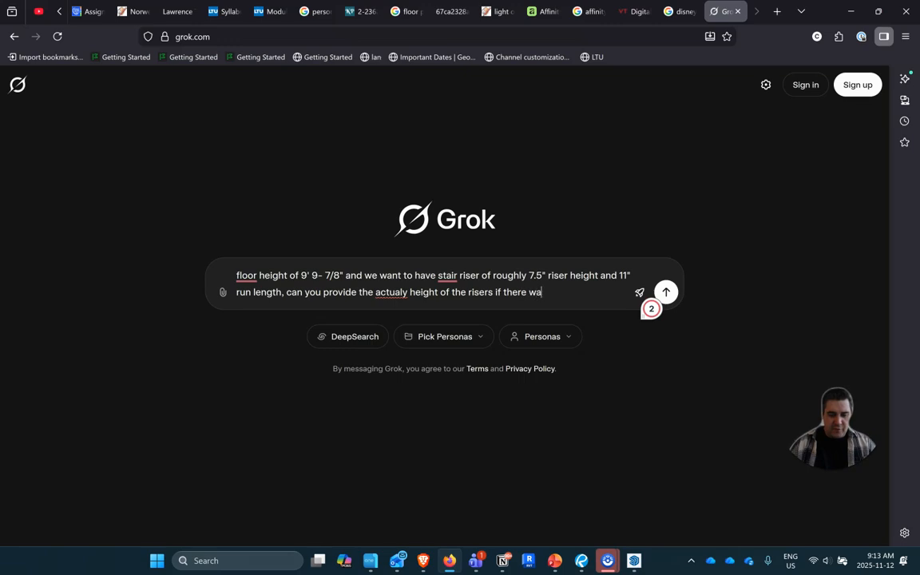
type("s 14 steps")
key("Return")
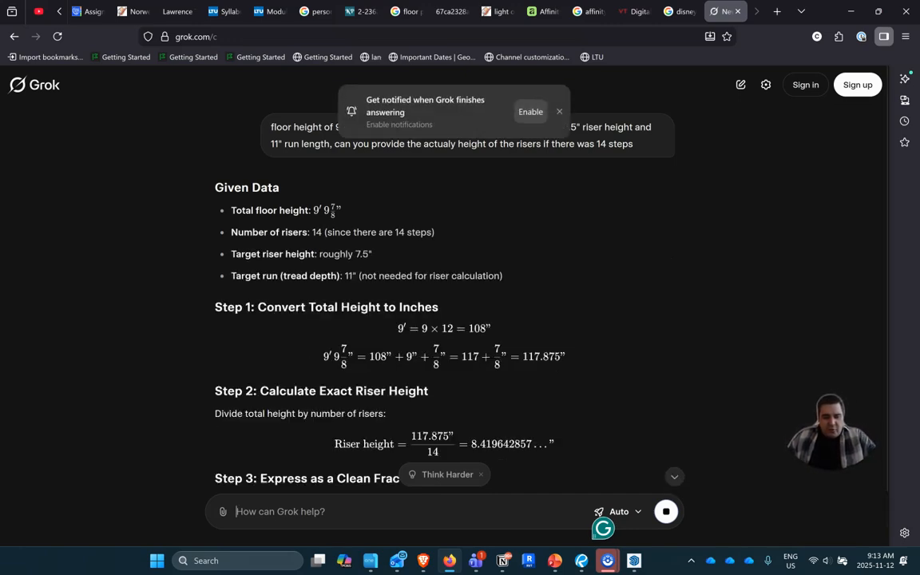
Review Grok's riser height answer and ask the follow-up question "would this meet code in ontario".
scroll(519, 272, "down", 4)
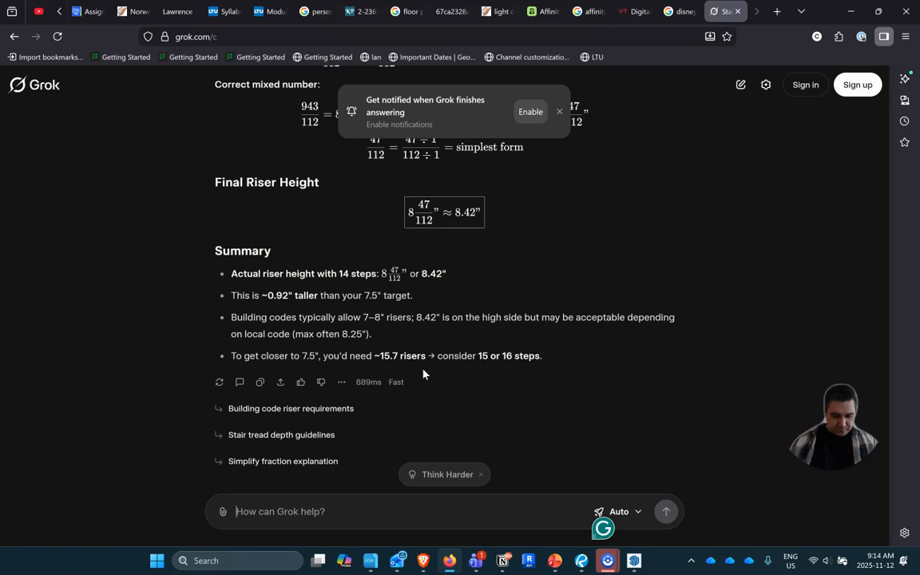
left_click(334, 512)
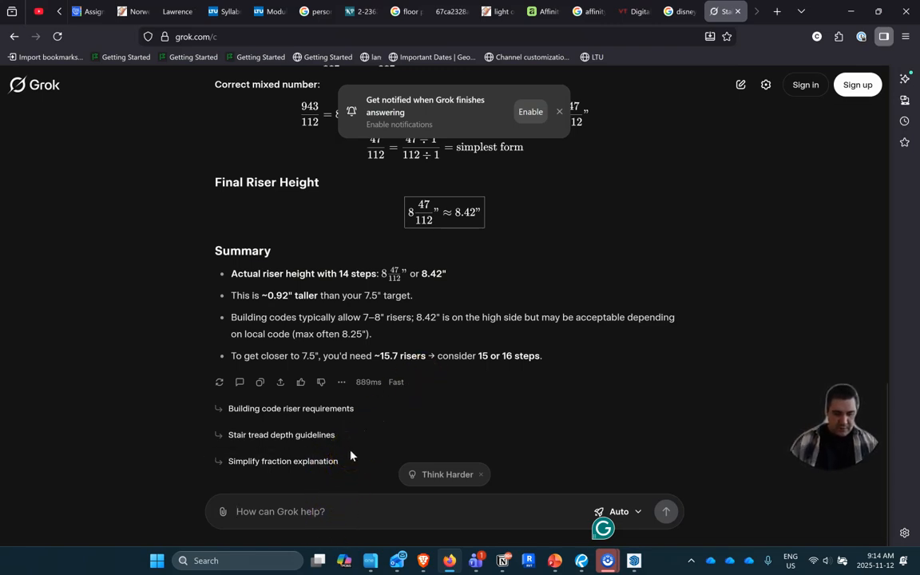
type("would")
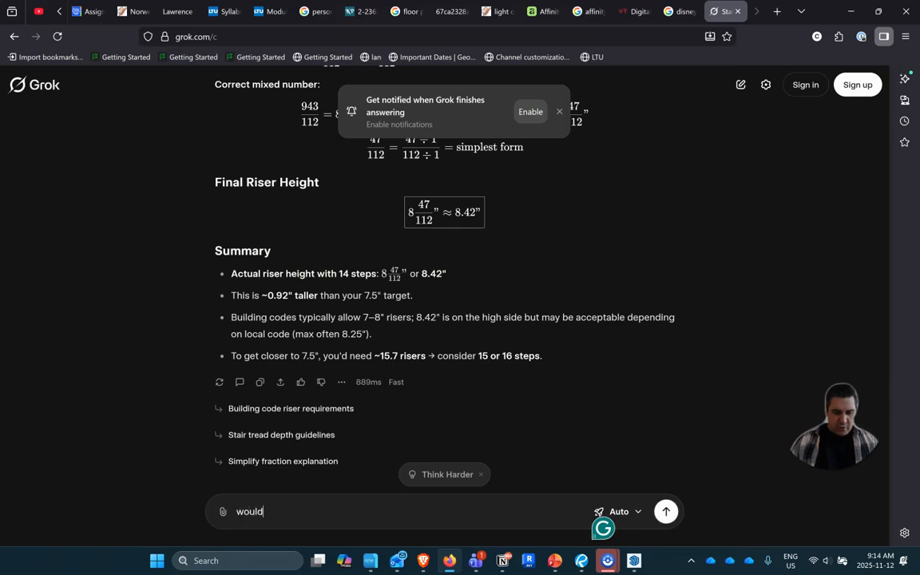
type(" this meet co")
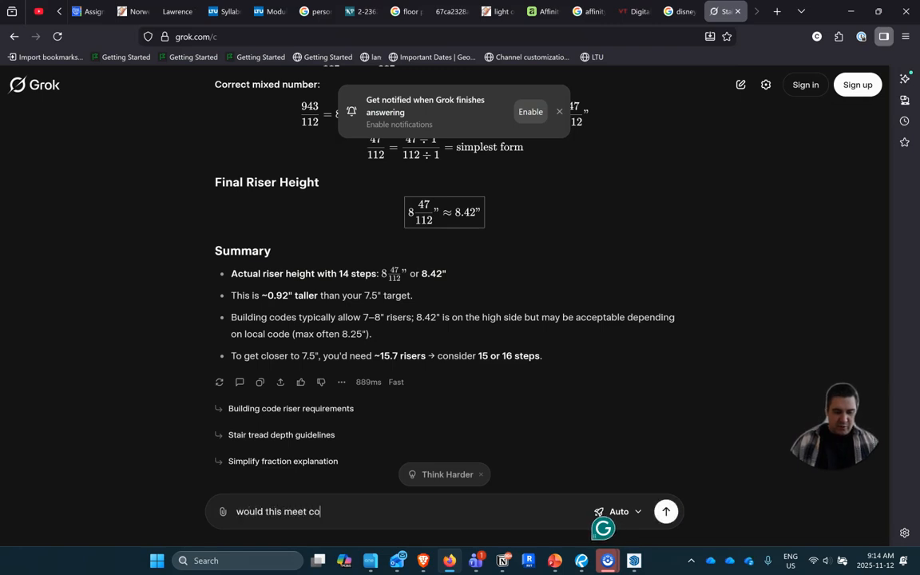
type("de in ontario")
key("Return")
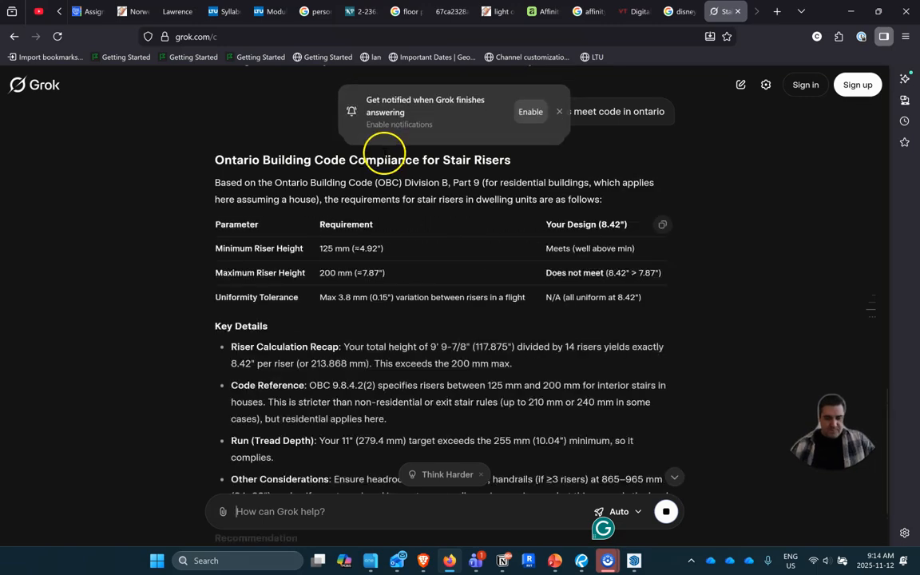
Examine Grok's Ontario Building Code answer for the riser height limits and the recommended riser counts and heights.
scroll(354, 213, "down", 2)
scroll(390, 283, "down", 3)
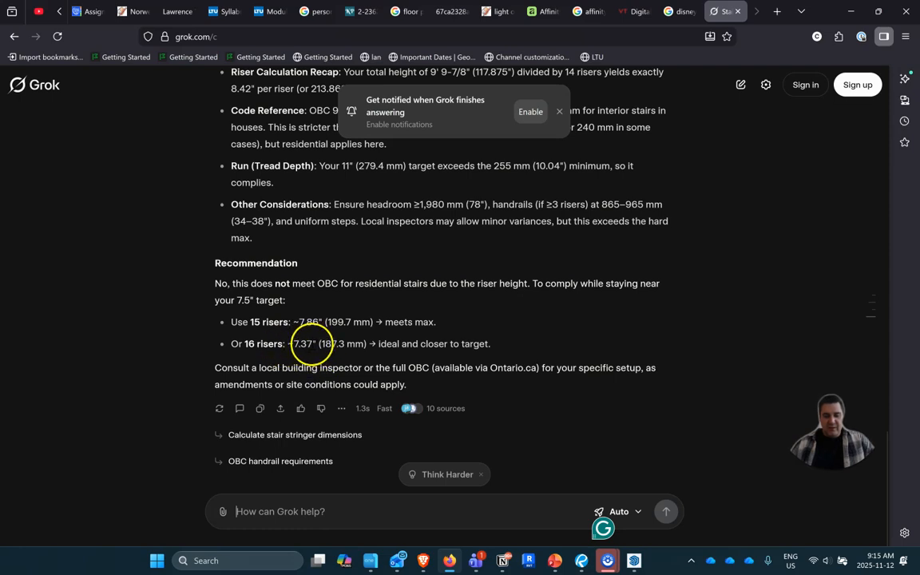
left_click_drag(313, 344, 294, 344)
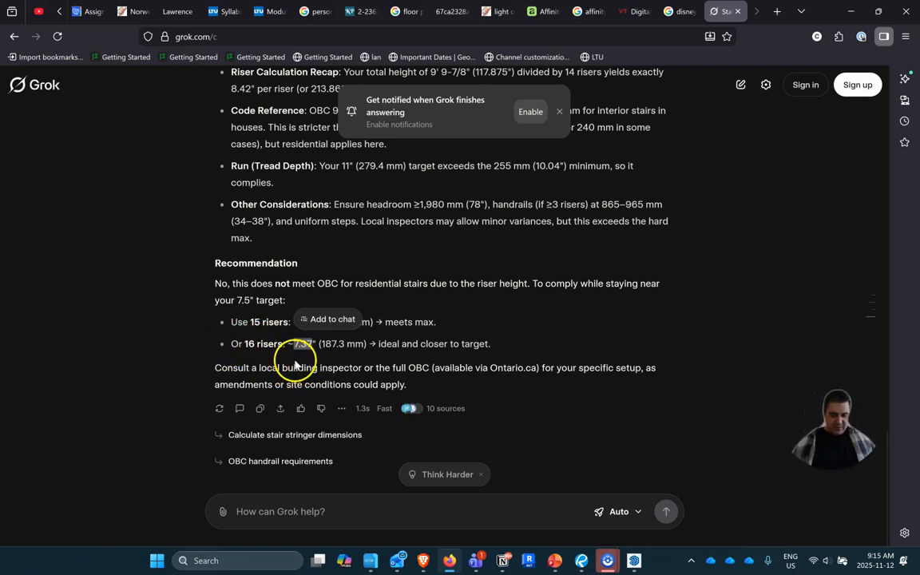
left_click(313, 347)
double_click(302, 344)
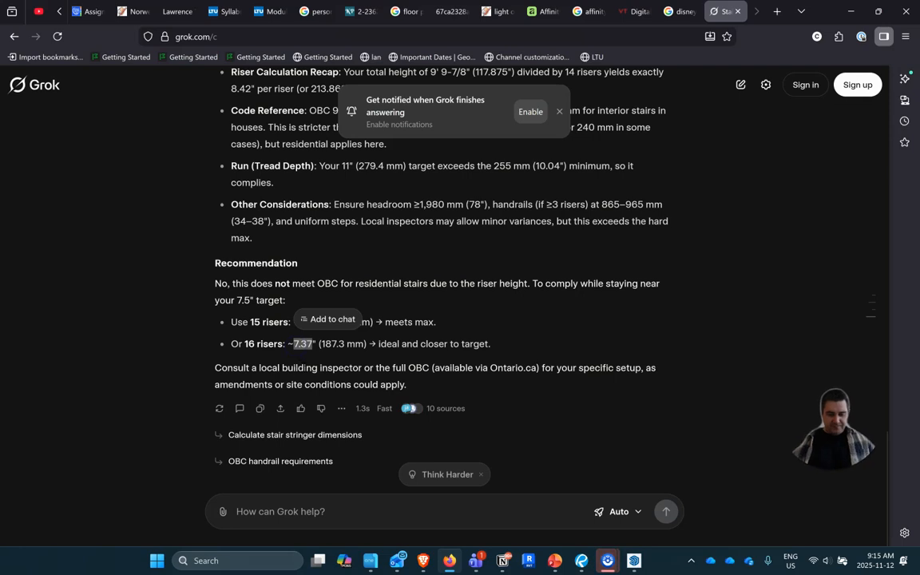
scroll(326, 362, "up", 20)
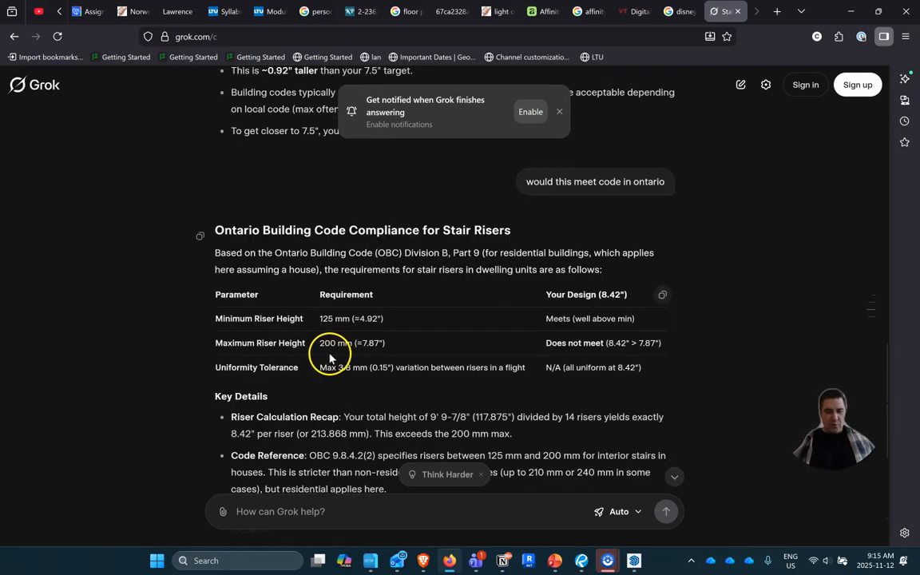
scroll(320, 348, "down", 10)
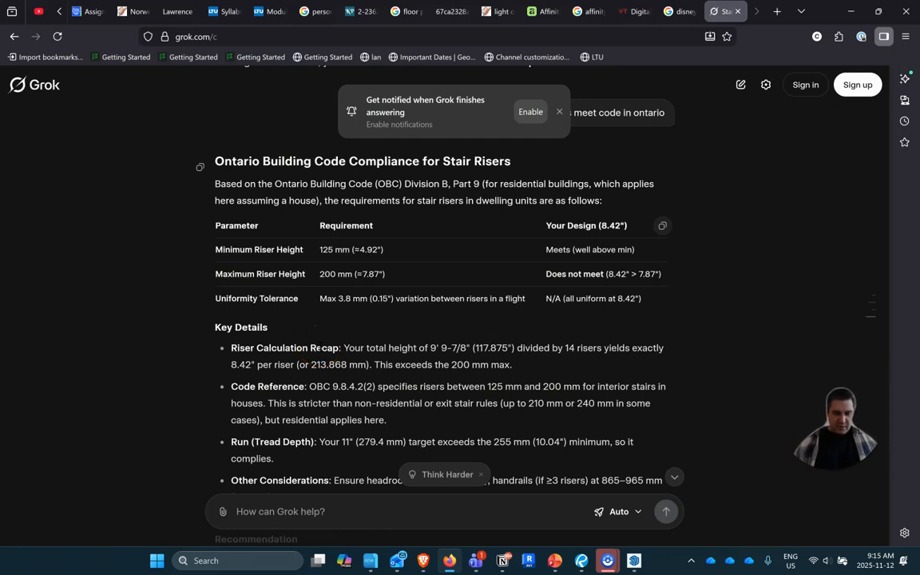
scroll(328, 339, "down", 3)
double_click(303, 344)
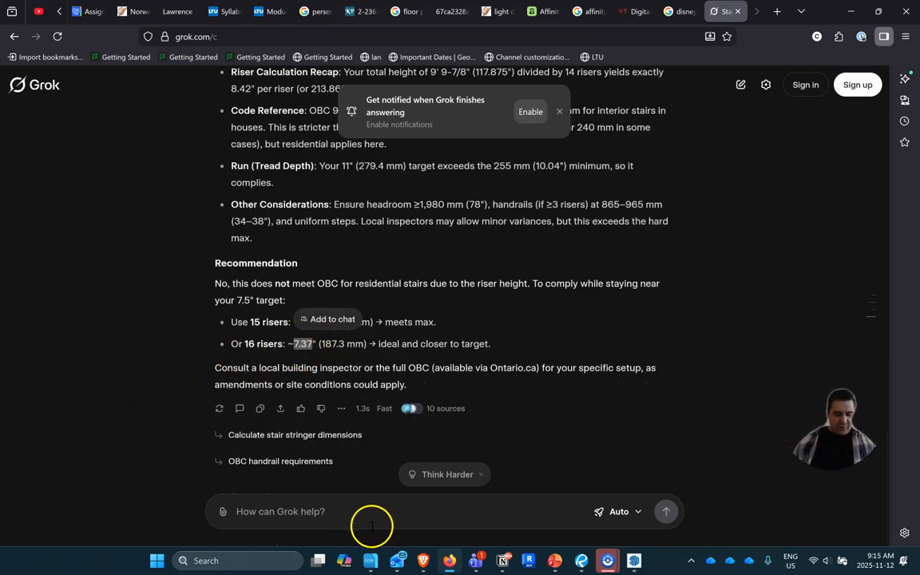
Switch to SketchUp and draw a 7.37" vertical riser line up from the inner end of the line across the first-floor slab.
key("alt+Tab")
key("alt+Tab")
key("alt+Tab")
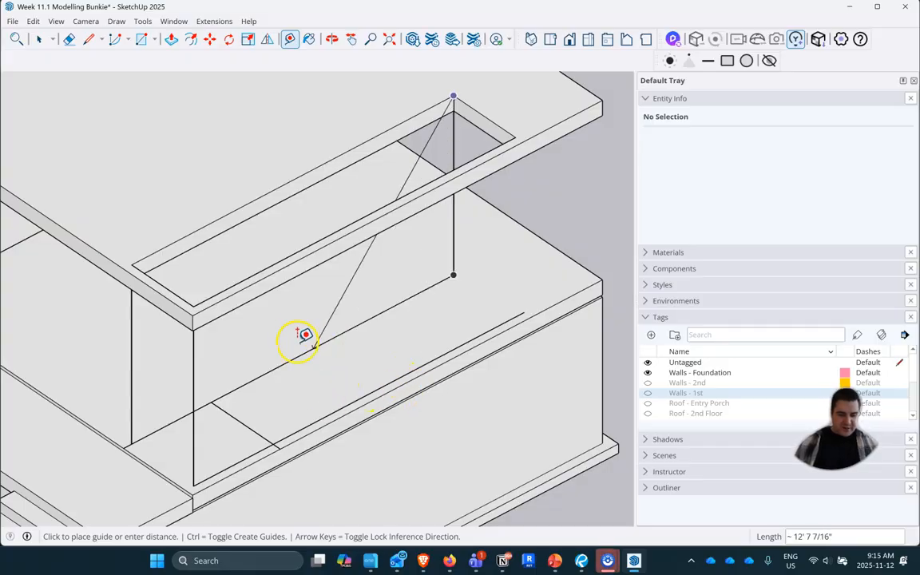
key("Escape")
scroll(213, 401, "up", 2)
left_click(213, 401)
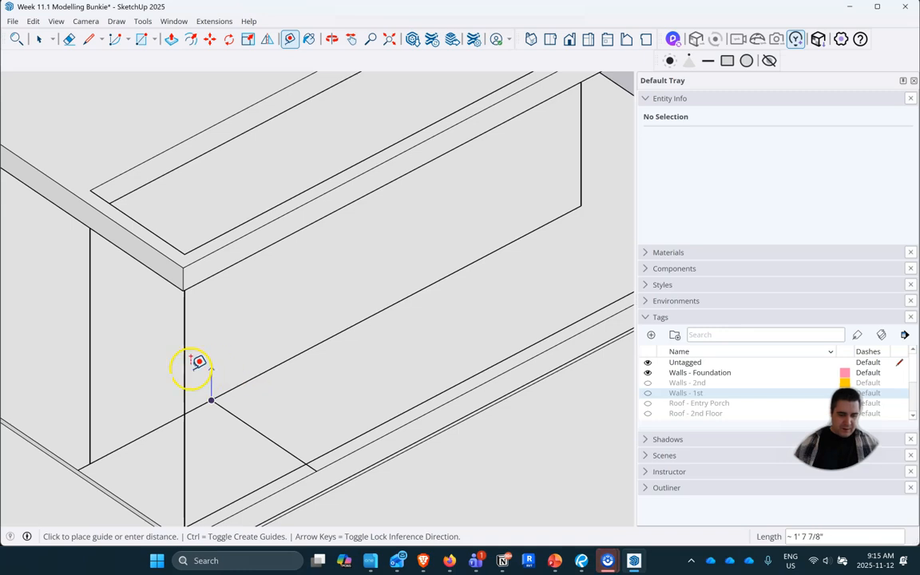
left_click(87, 38)
left_click(211, 401)
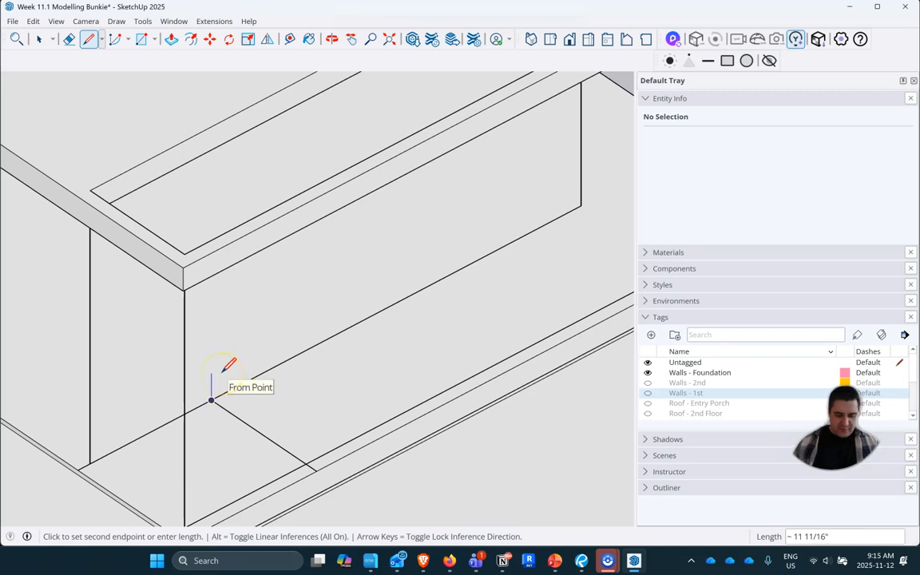
type("7.37")
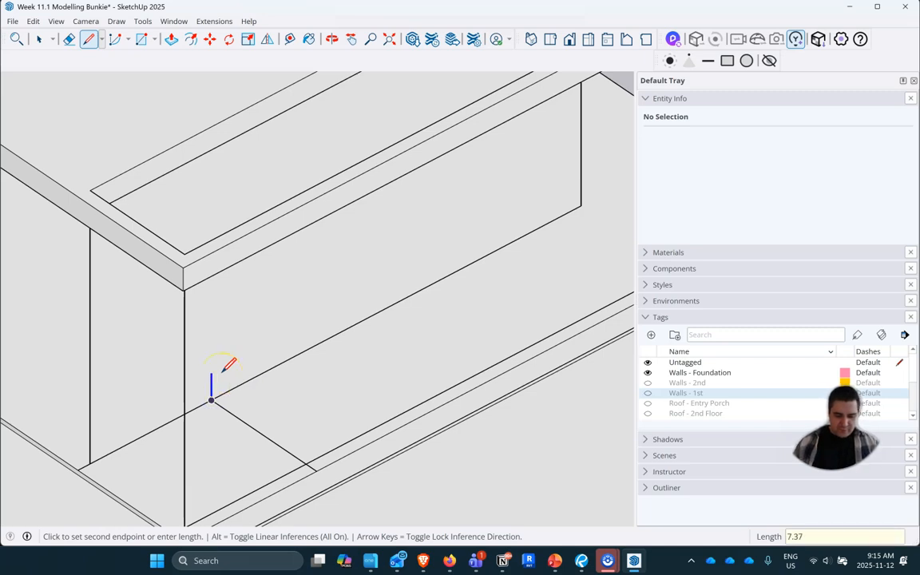
type("\"")
key("Return")
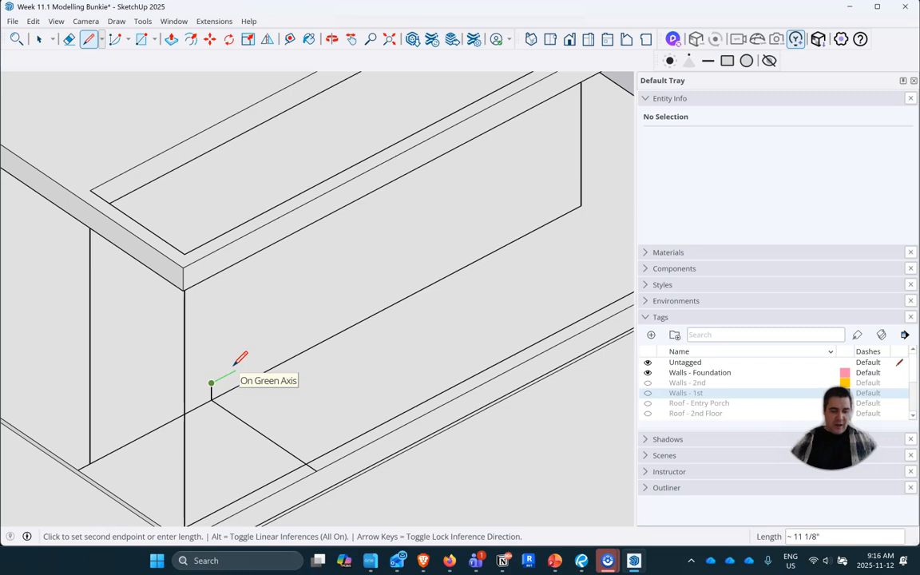
Switch to Revu and check the stair layout and tread note on page 3 of the floor plans.
key("alt+Tab")
key("alt+Tab")
key("alt+Tab")
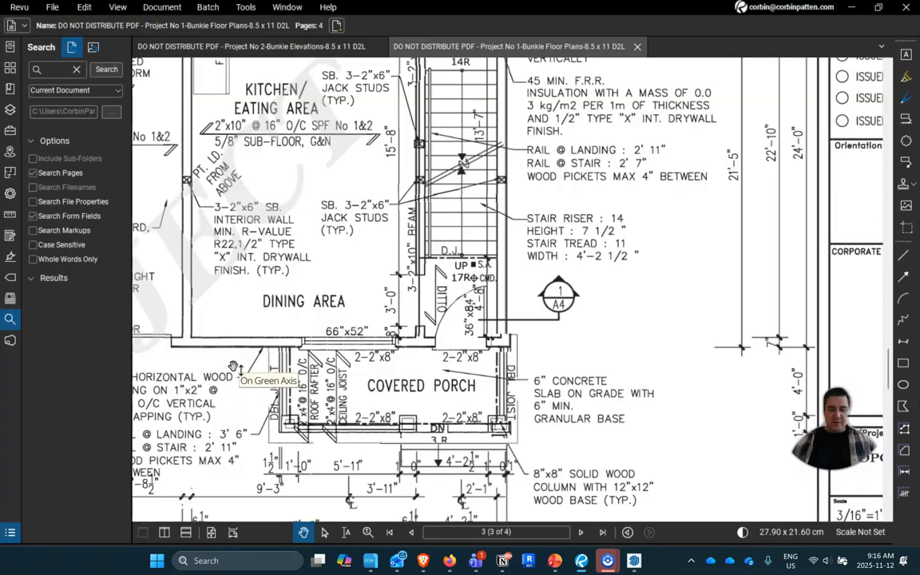
scroll(452, 318, "up", 3)
scroll(452, 317, "down", 3)
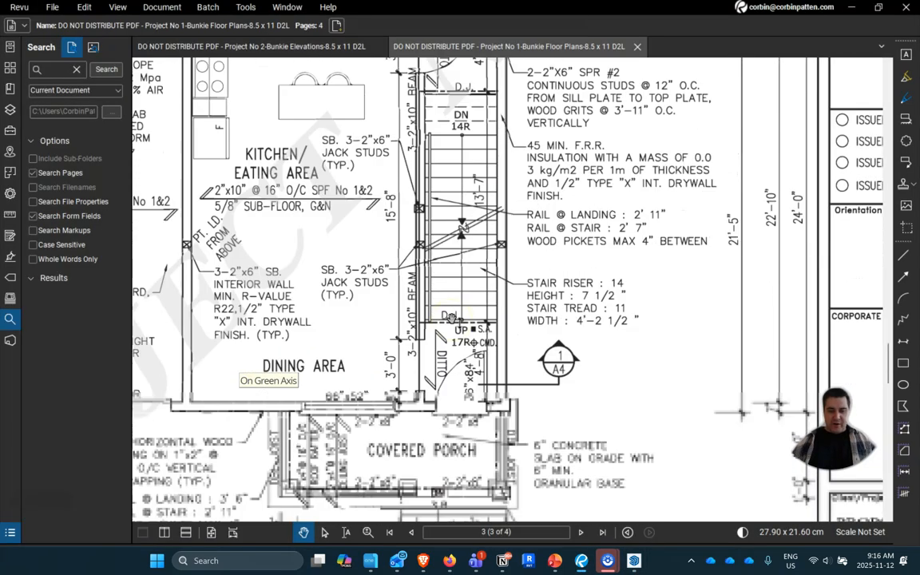
scroll(452, 317, "up", 1)
Switch to Grok in Firefox and ask "what minimum run length".
key("alt+Tab")
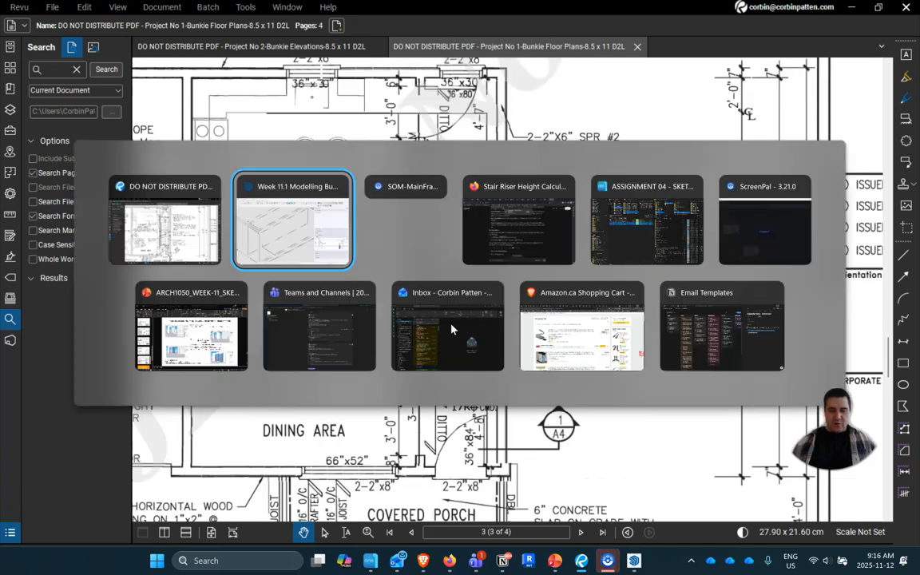
key("alt+Tab")
key("alt+Tab")
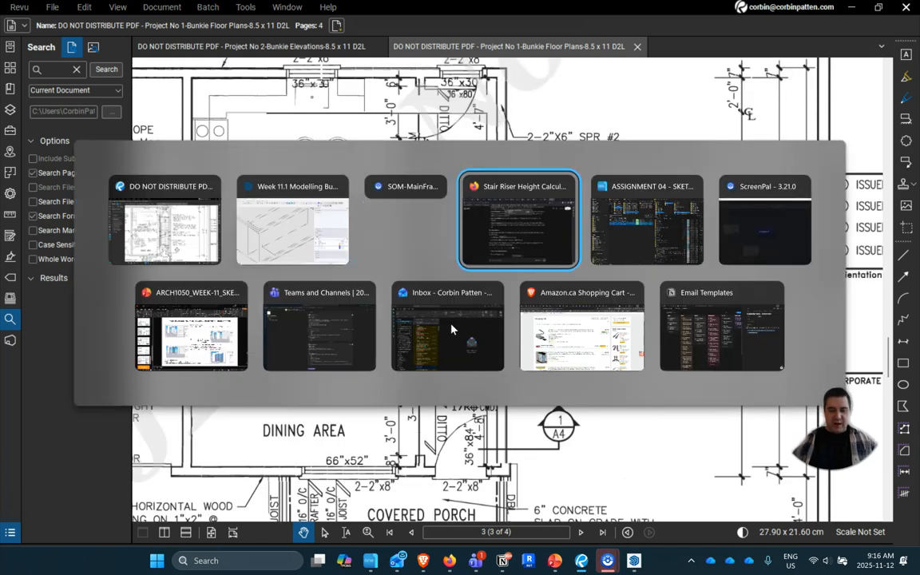
left_click(267, 516)
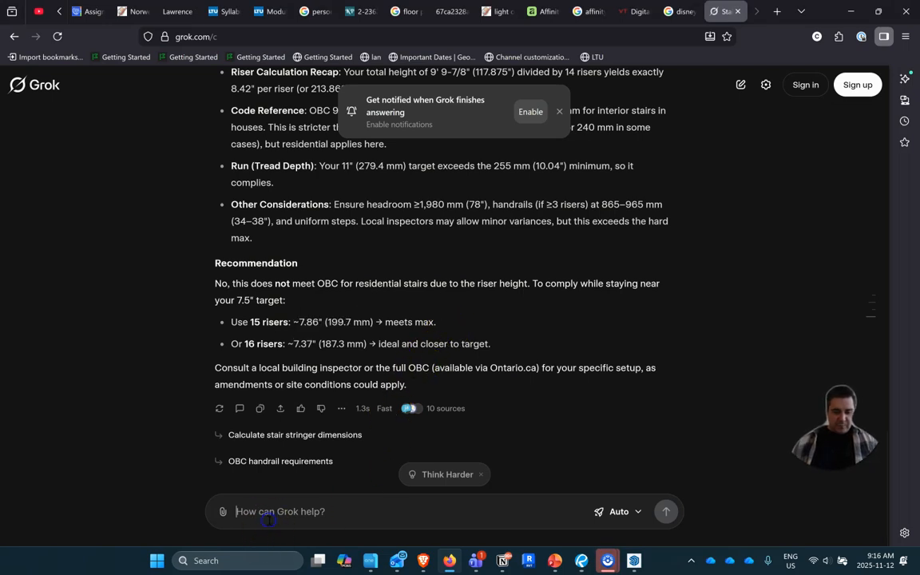
type("wh")
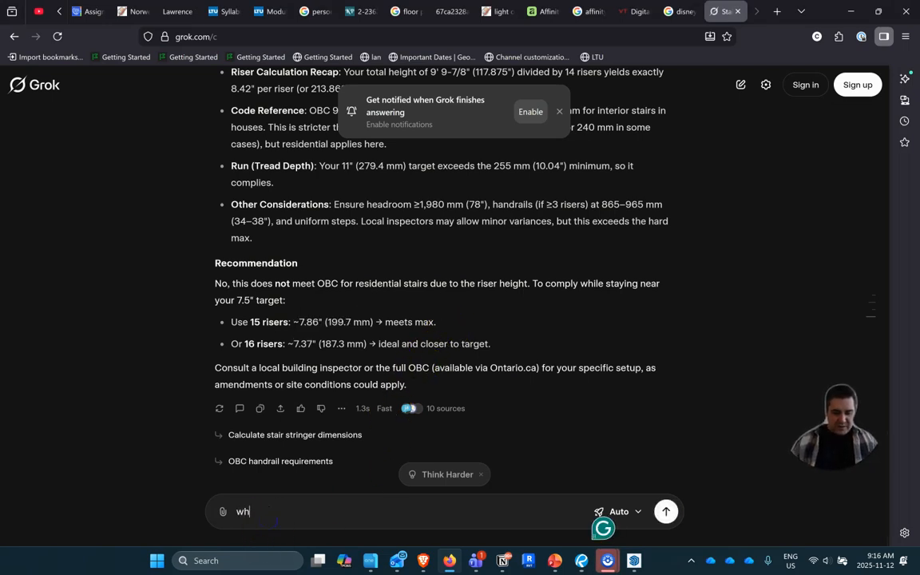
type("at is")
key("BackSpace")
key("BackSpace")
key("BackSpace")
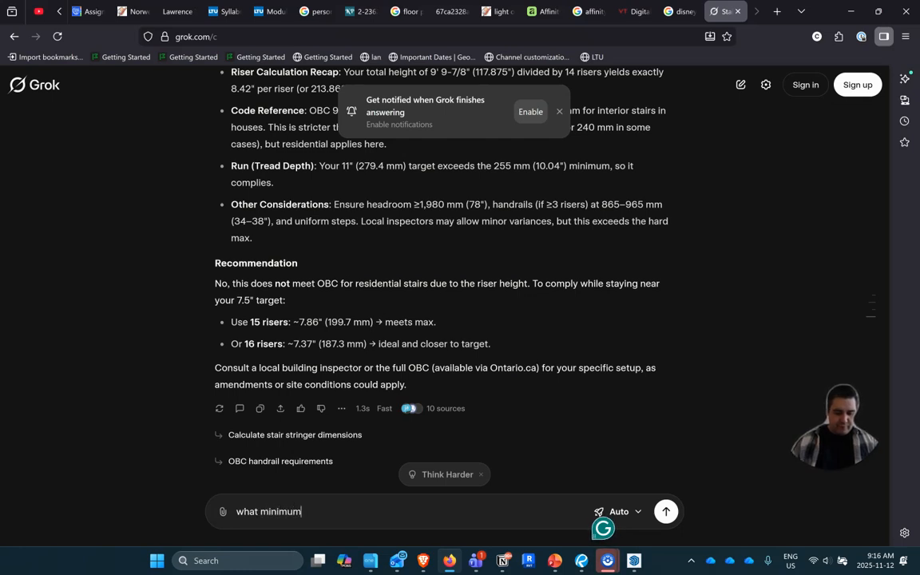
type("run length")
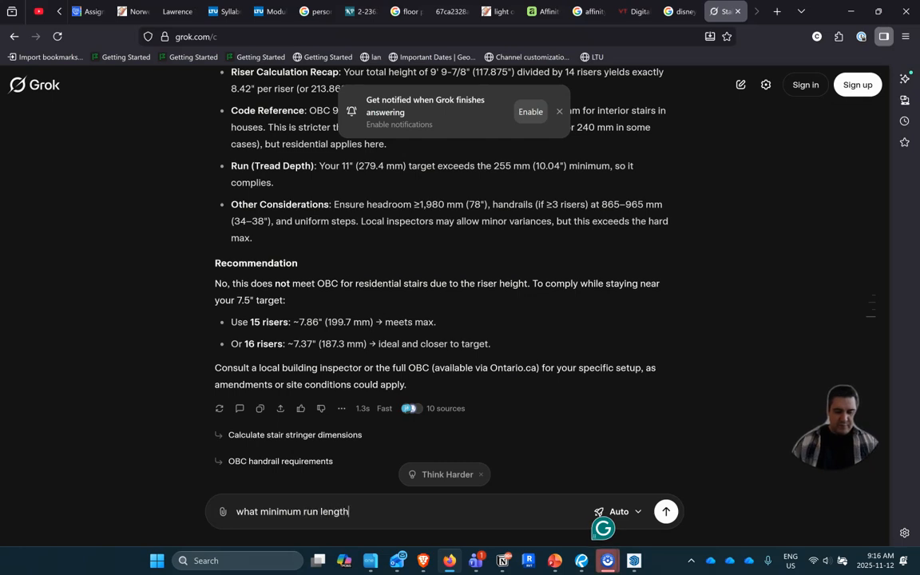
key("Return")
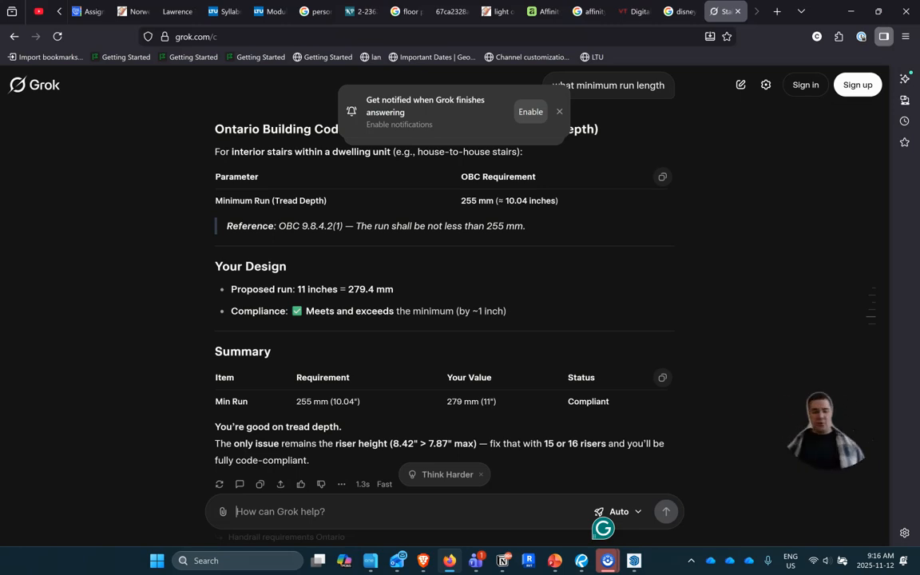
Return to SketchUp, draw a 10.5" tread line along the green axis from the riser's top, and close the step profile at the slab.
key("alt+Tab")
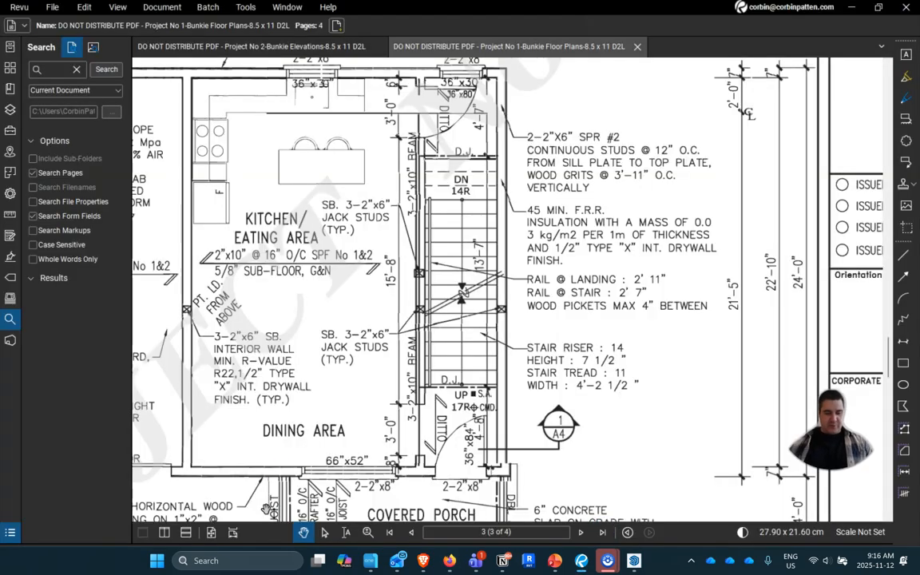
key("alt+Tab")
key("Tab")
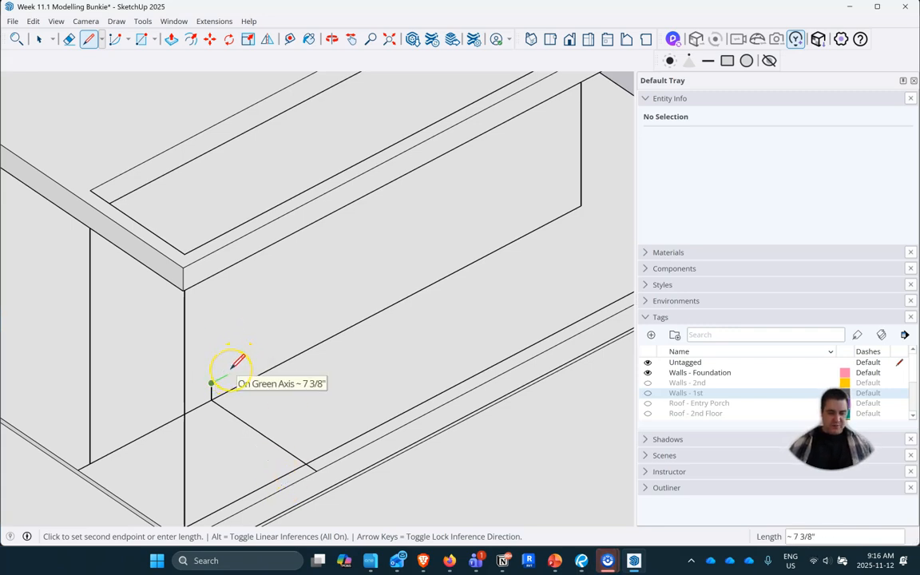
type("10.5")
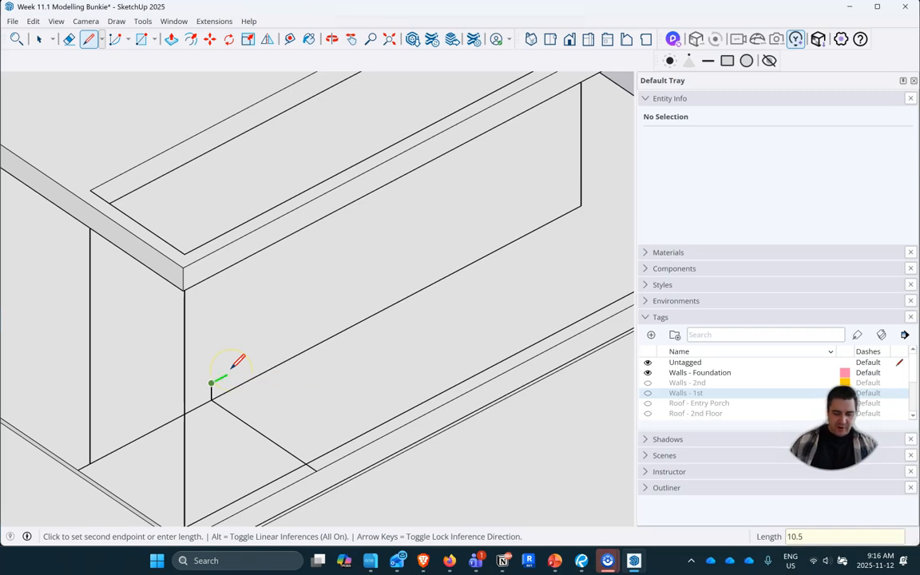
type("\"")
scroll(229, 396, "up", 2)
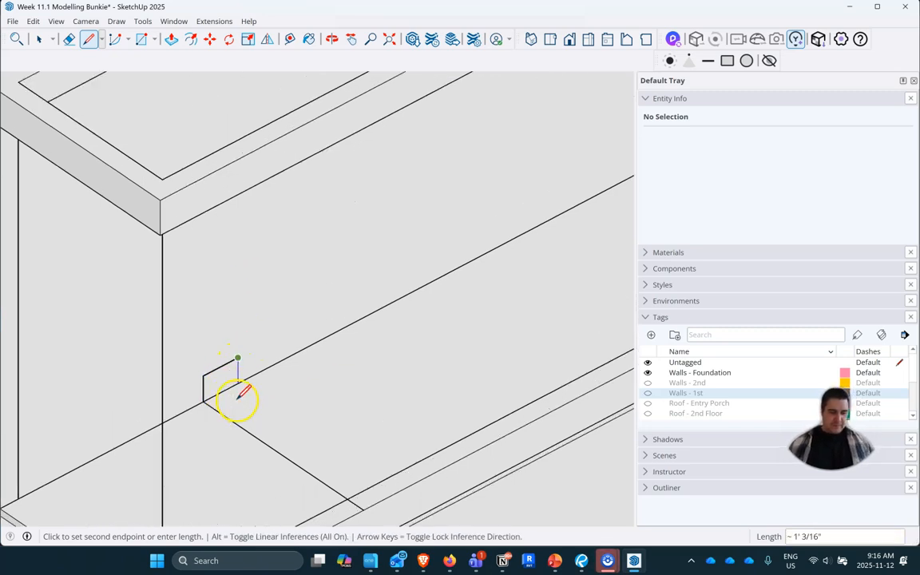
left_click(237, 382)
left_click(203, 402)
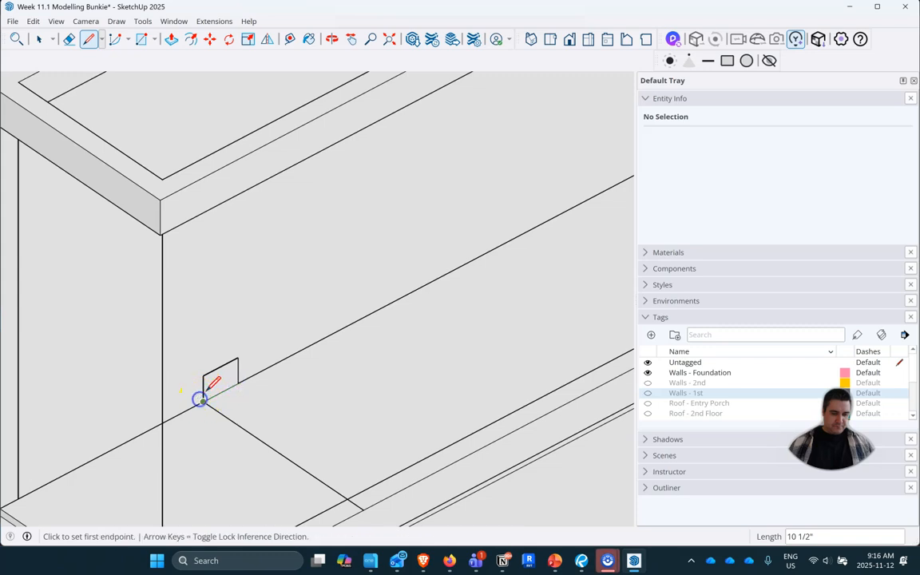
Push/Pull the step profile 4' 1 1/2" across the stair width to the slab-edge wall line.
left_click(171, 38)
left_click(223, 389)
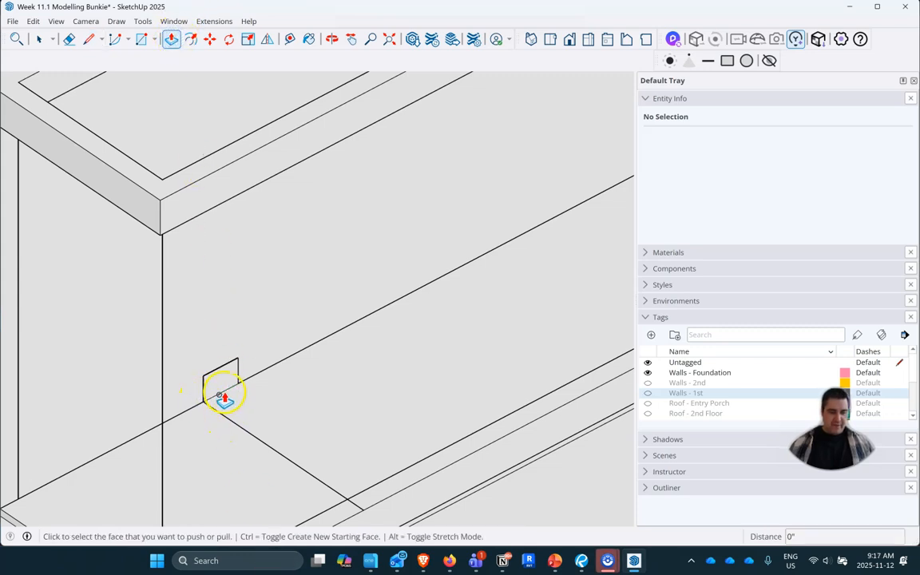
left_click(352, 502)
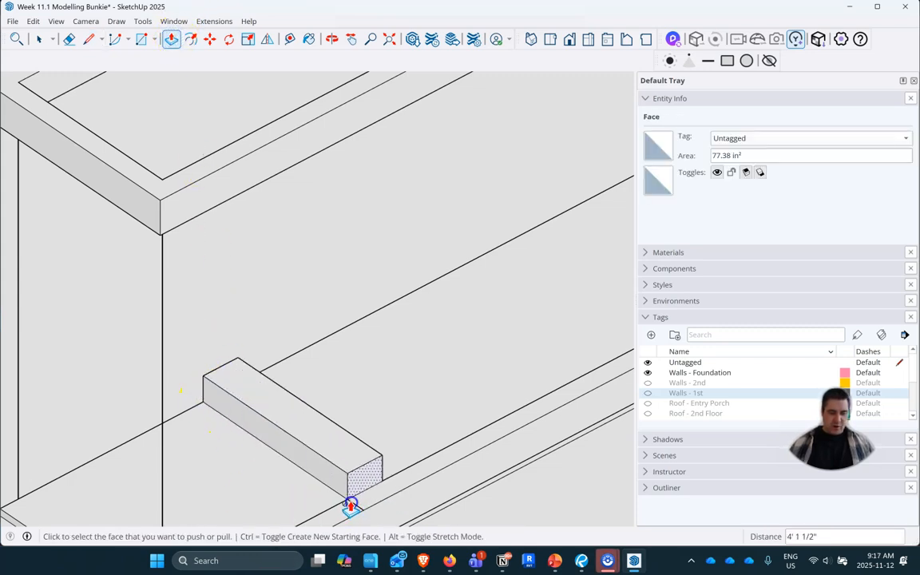
Make the whole extruded step a component named "Stair Tread".
left_click(40, 37)
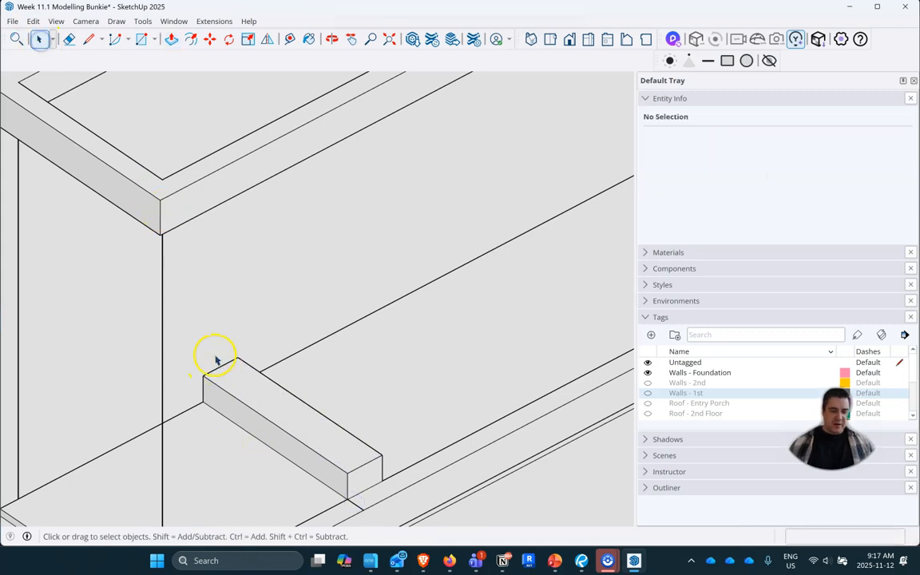
scroll(169, 332, "down", 2)
left_click_drag(168, 328, 349, 462)
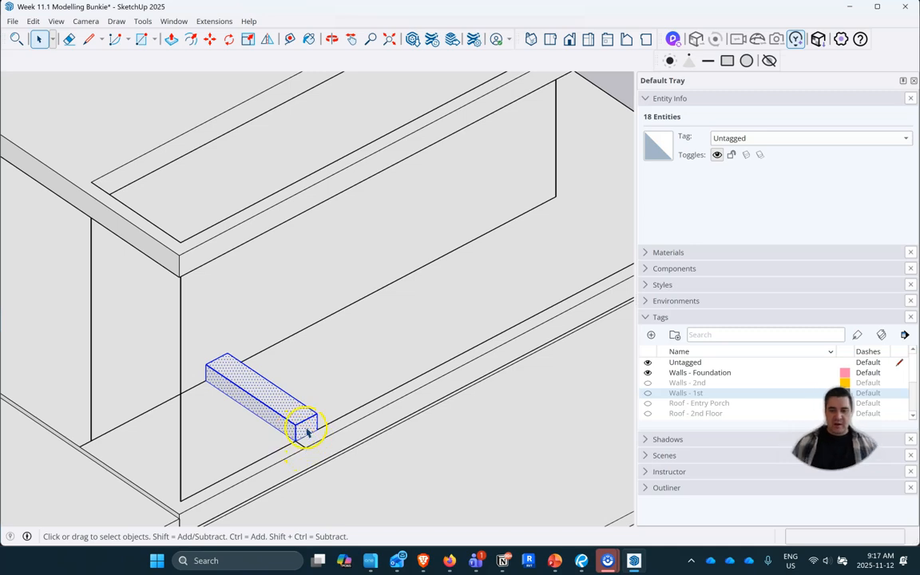
right_click(272, 402)
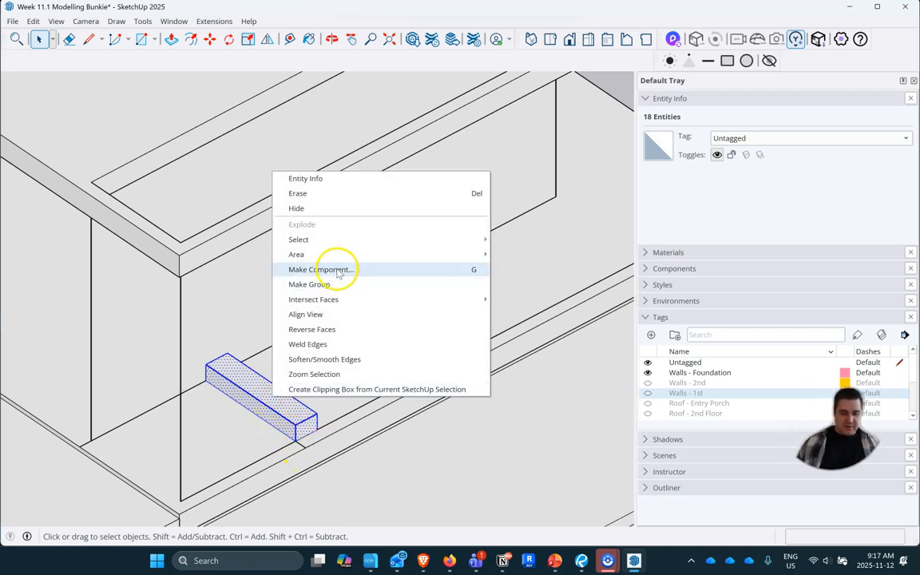
left_click(336, 269)
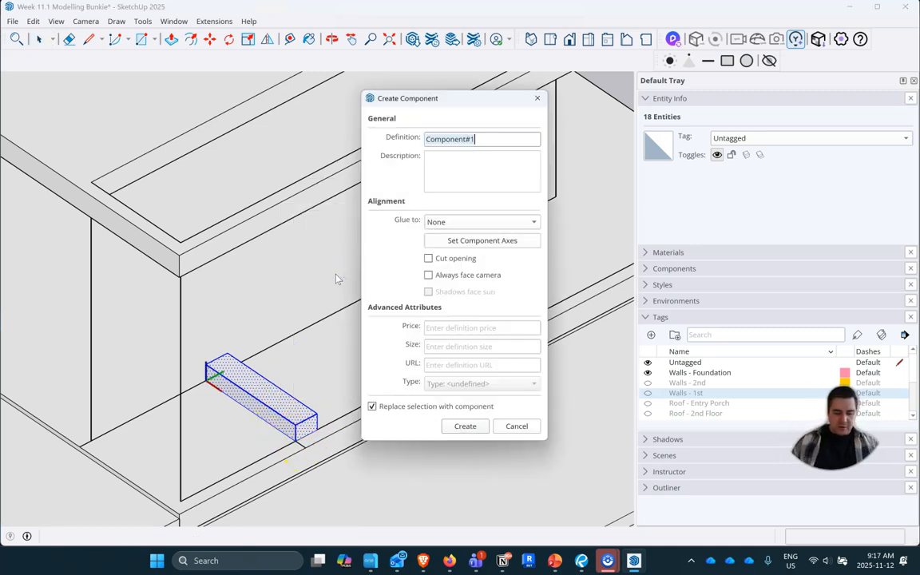
type("Stair T")
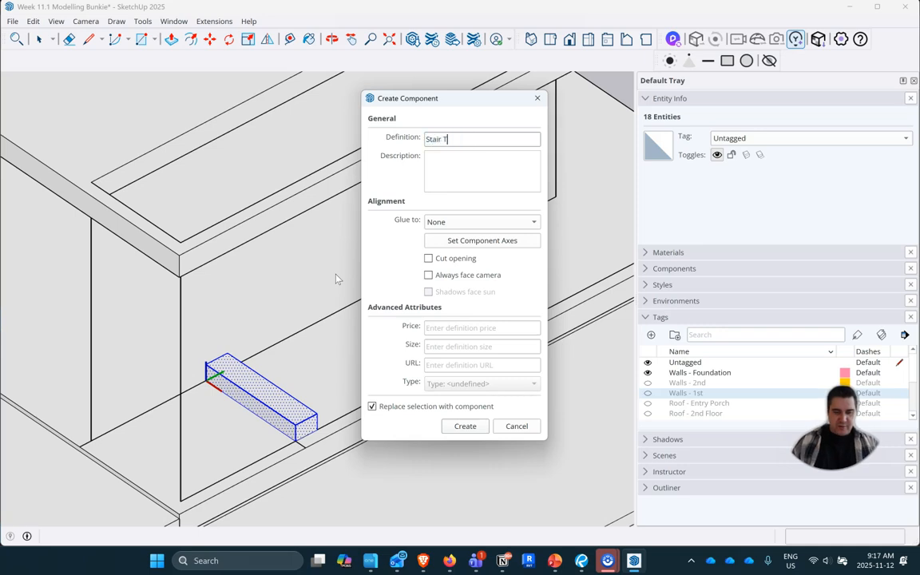
type("read")
key("Return")
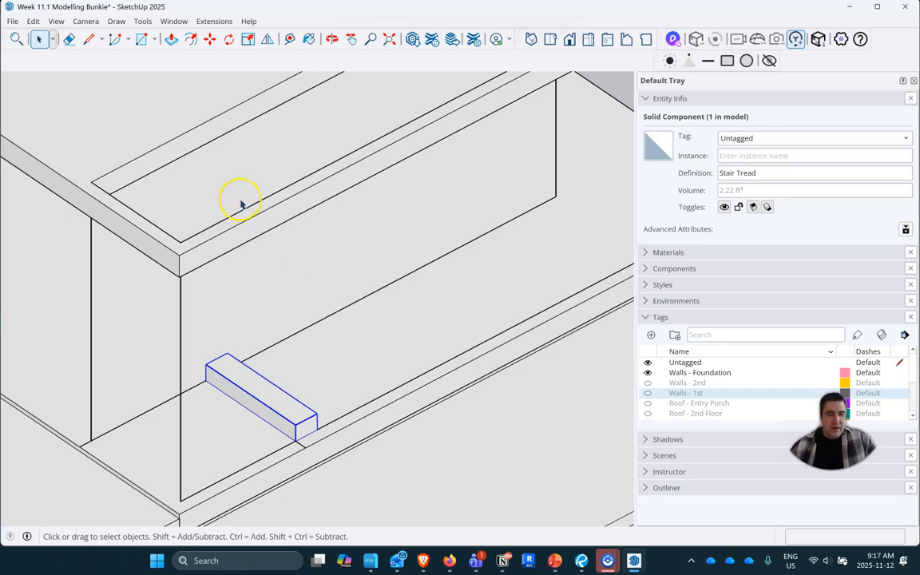
Copy the Stair Tread from its lower front corner to the upper back corner twice, adding the second and third steps.
left_click(212, 40)
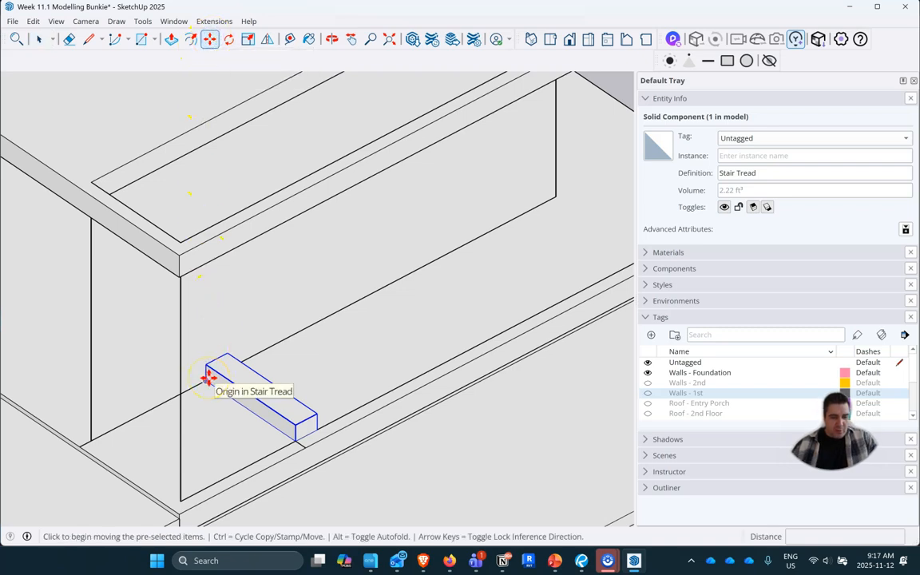
left_click(208, 377)
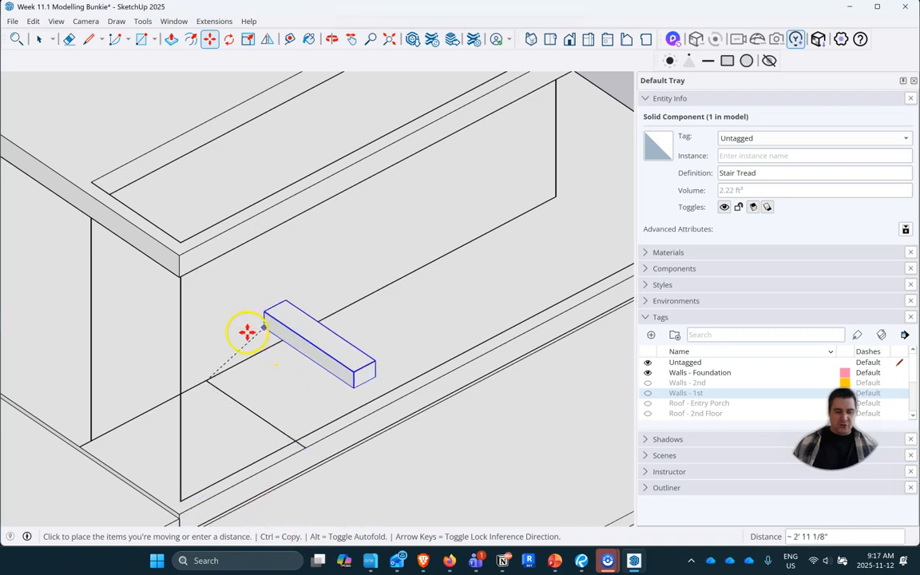
key("ctrl")
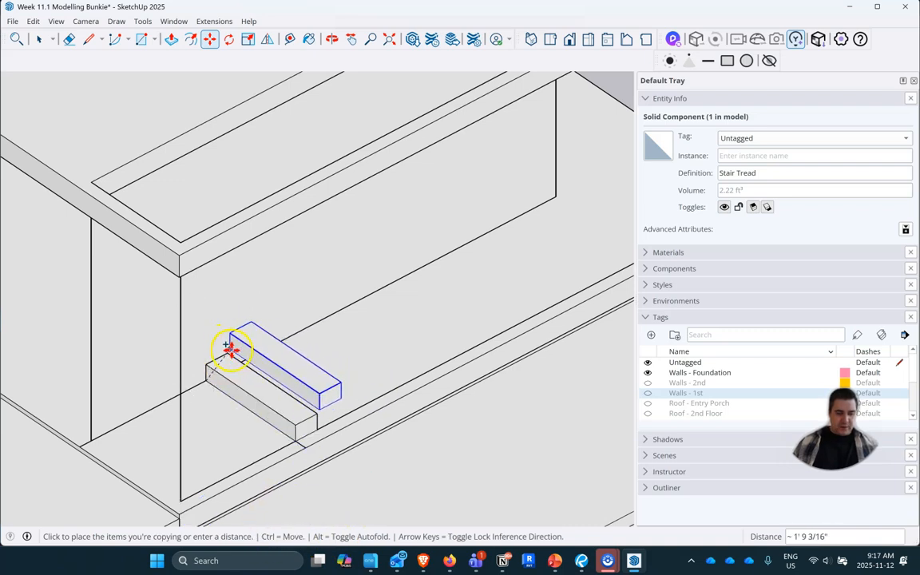
left_click(229, 350)
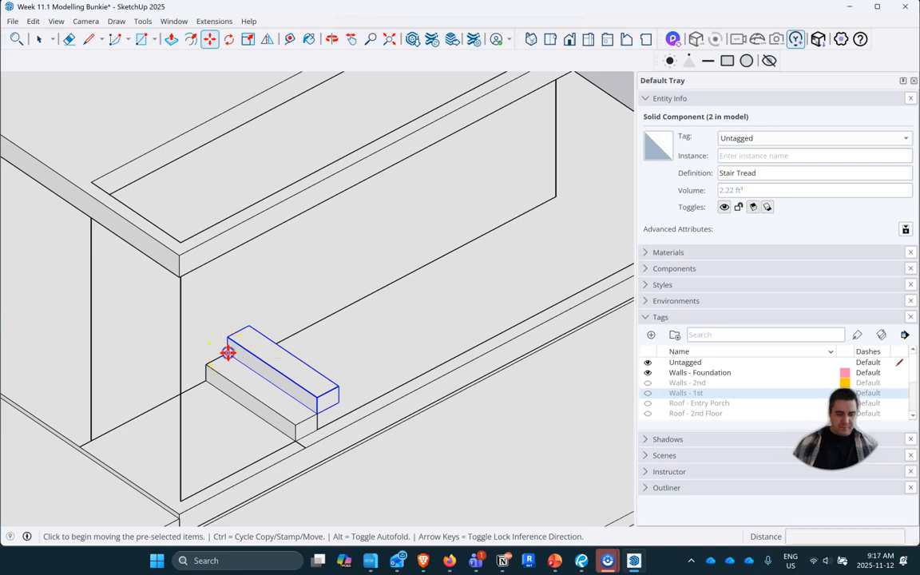
left_click(226, 351)
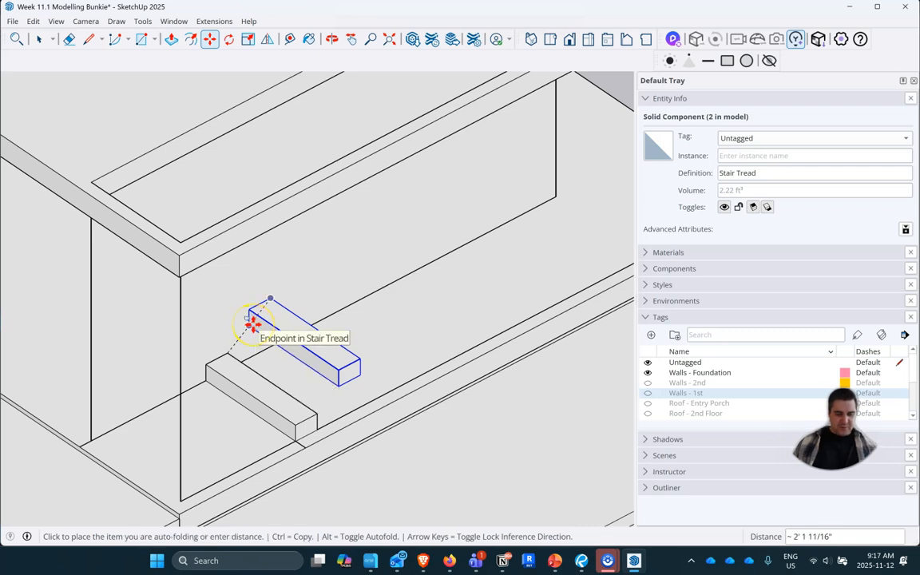
left_click(252, 324)
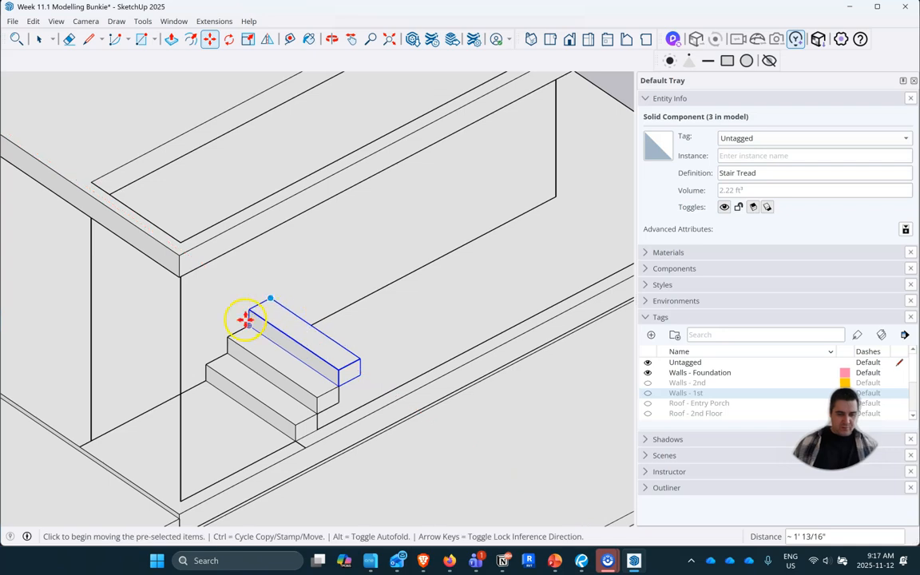
Continue the flight with four more end-to-end Stair Tread copies, making the fourth to seventh steps.
left_click(250, 324)
key("ctrl")
left_click(275, 298)
left_click(271, 299)
key("ctrl")
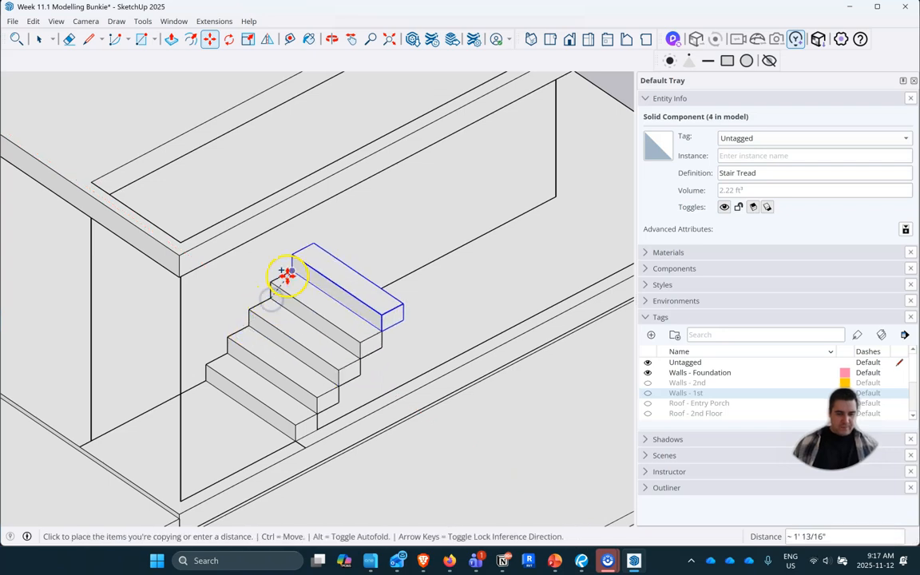
left_click(289, 274)
left_click(289, 274)
key("ctrl")
left_click(312, 249)
left_click(312, 249)
key("ctrl")
left_click(334, 217)
Copy the top Stair Tread upward three more times, each onto the step below, for the eighth to tenth steps.
scroll(316, 323, "down", 2)
scroll(316, 324, "down", 1)
scroll(361, 228, "up", 2)
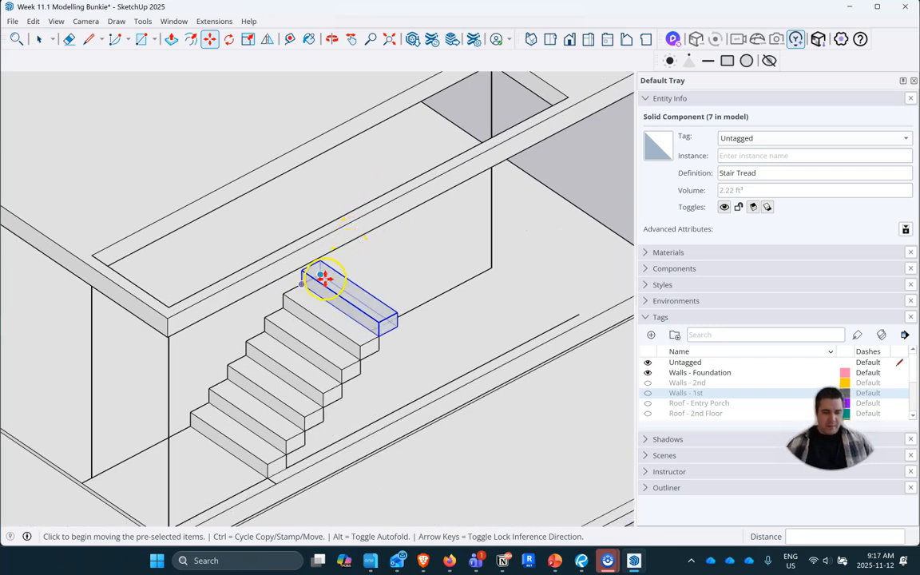
left_click(301, 283)
key("ctrl")
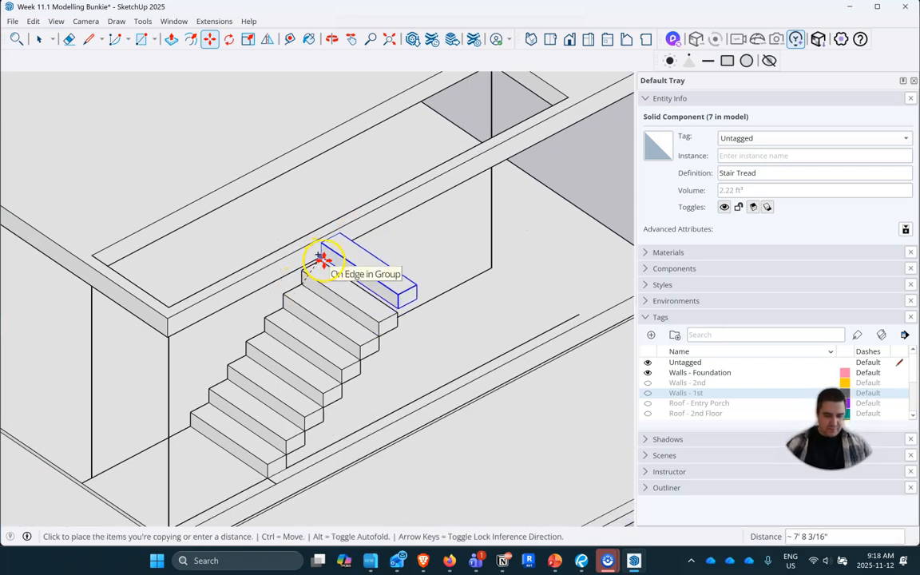
left_click(321, 259)
middle_click_drag(357, 285, 323, 224)
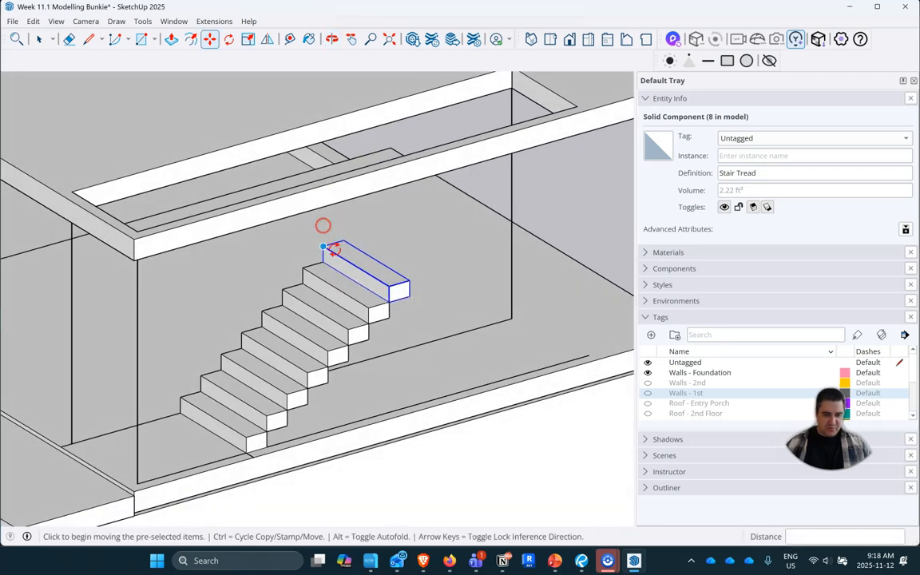
left_click(322, 261)
key("ctrl")
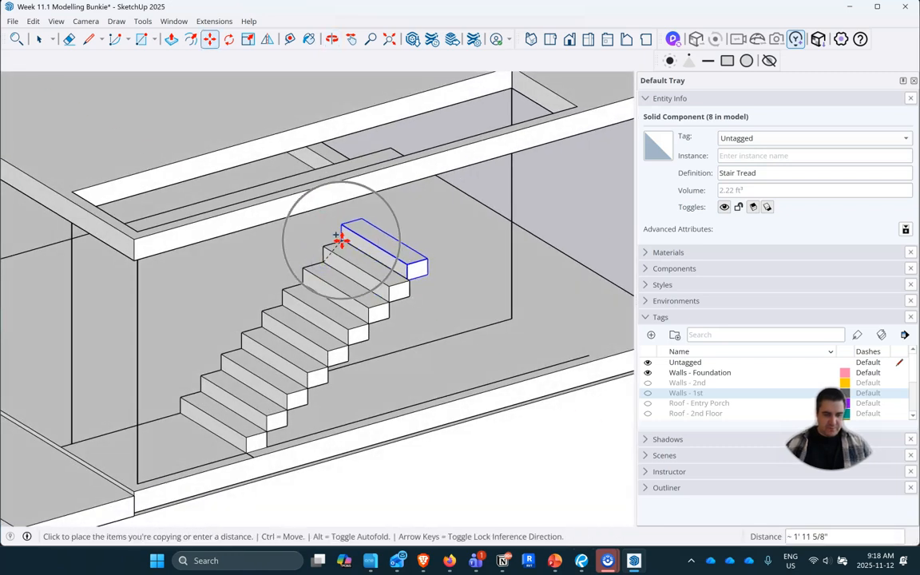
left_click(343, 241)
left_click(345, 239)
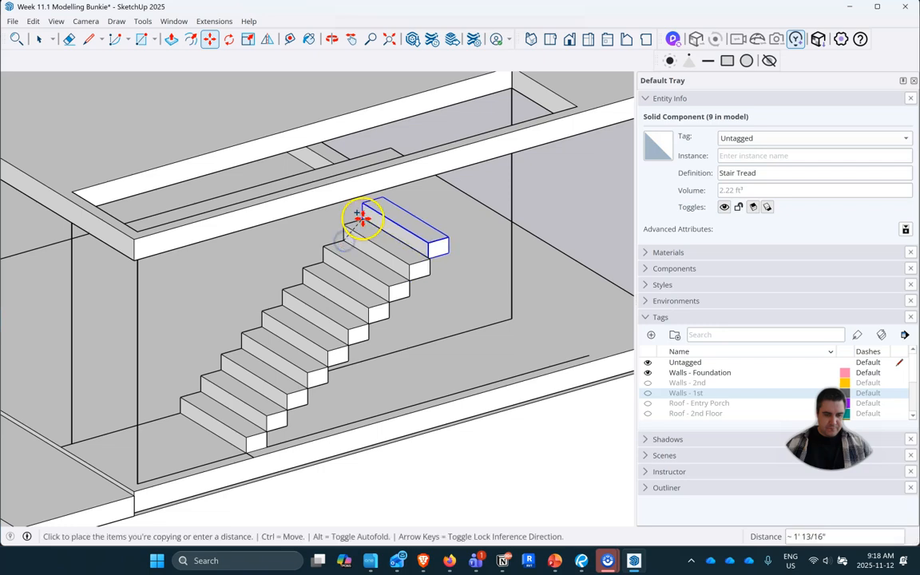
left_click(366, 216)
Add the eleventh to thirteenth steps by copying the top Stair Tread up through the second-floor opening.
key("q")
middle_click_drag(375, 202, 353, 202)
key("m")
left_click(362, 221)
key("ctrl")
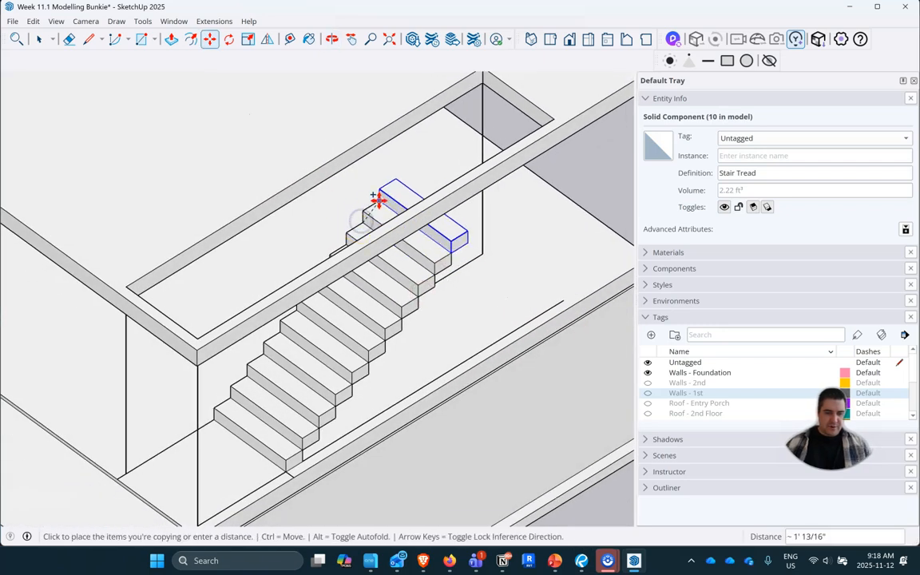
left_click(380, 201)
left_click(380, 200)
key("ctrl")
left_click(392, 181)
left_click(392, 180)
key("ctrl")
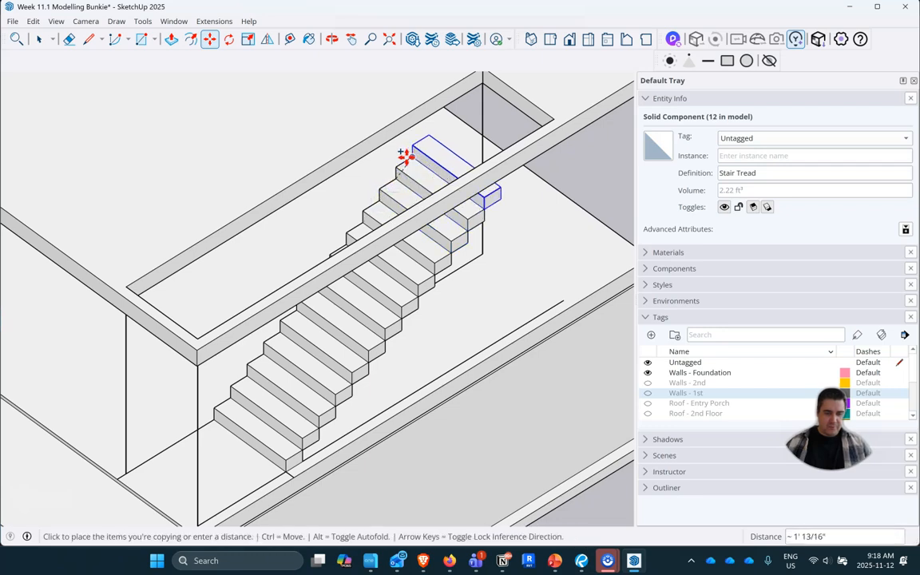
left_click(409, 157)
Finish the flight with three more Stair Tread copies up to the sixteenth step at the opening's far end.
left_click(409, 157)
key("ctrl")
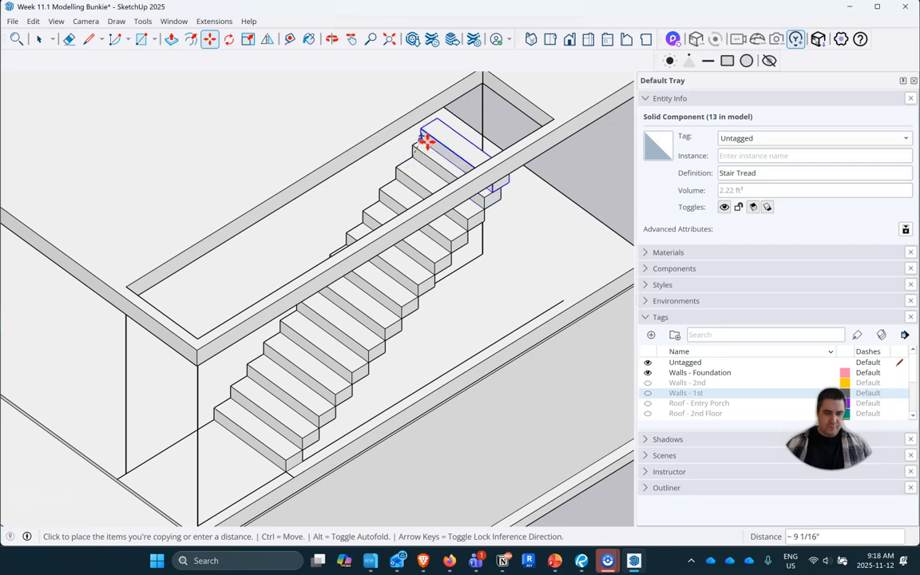
left_click(428, 139)
left_click(429, 138)
key("ctrl")
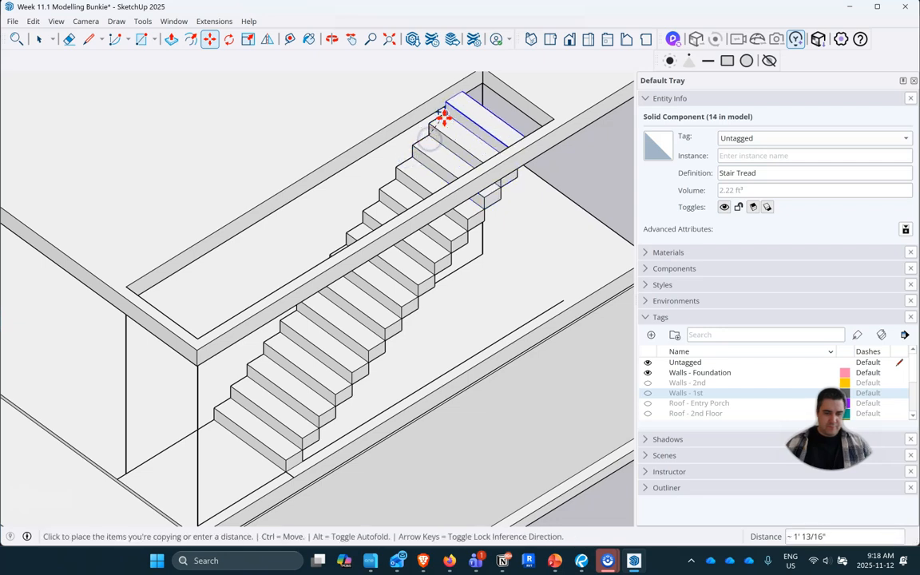
left_click(441, 113)
left_click(441, 114)
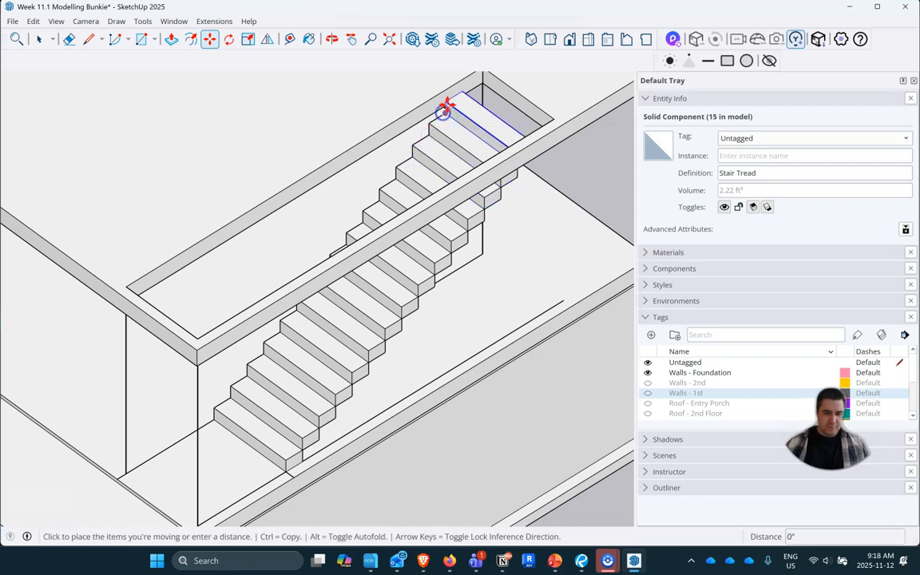
key("ctrl")
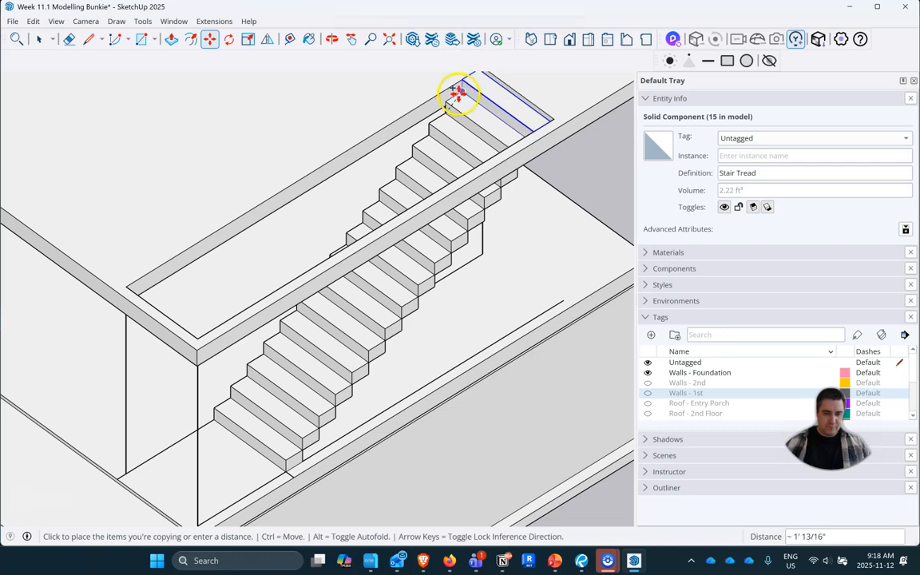
left_click(457, 92)
Select all 16 Stair Tread components and make them one group.
scroll(410, 152, "down", 3)
middle_click_drag(409, 168, 274, 156)
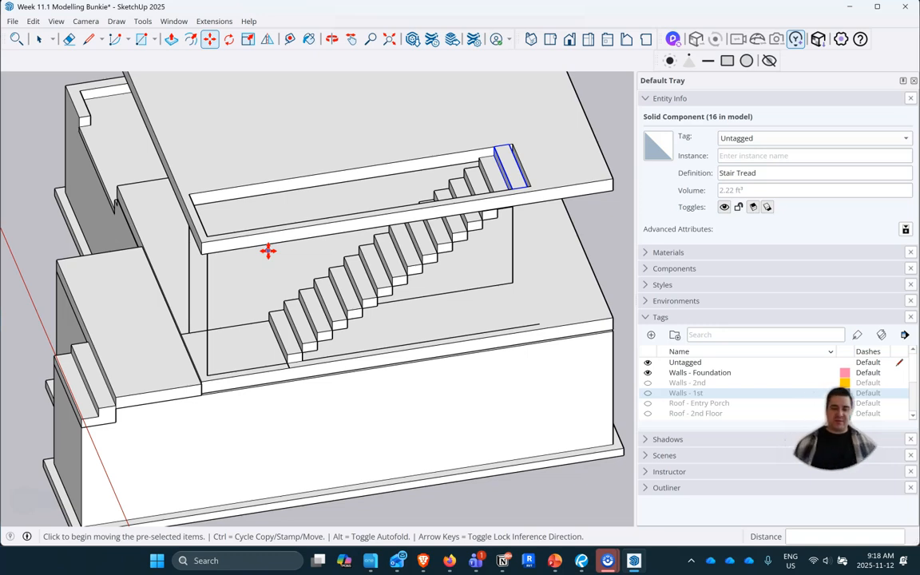
middle_click_drag(367, 277, 242, 244)
middle_click_drag(345, 265, 417, 236)
key("m")
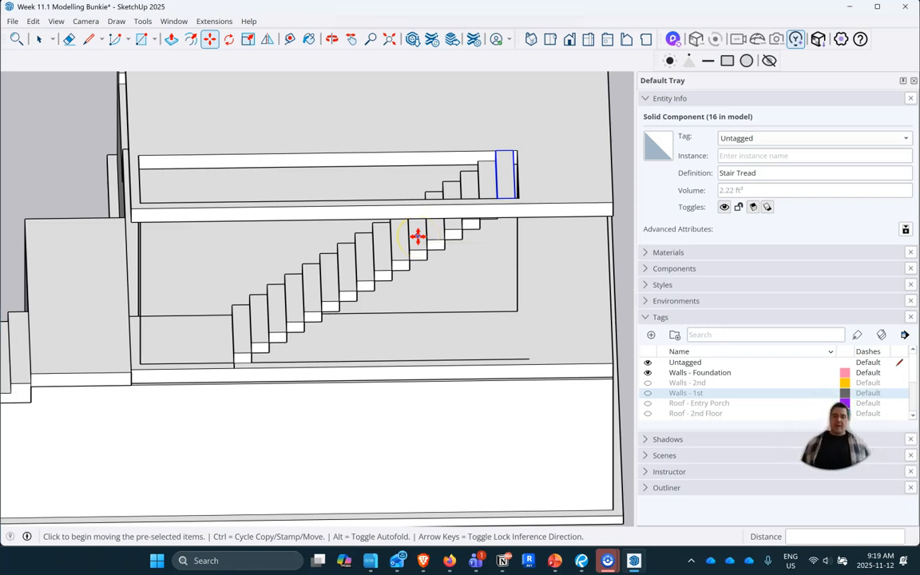
left_click(39, 39)
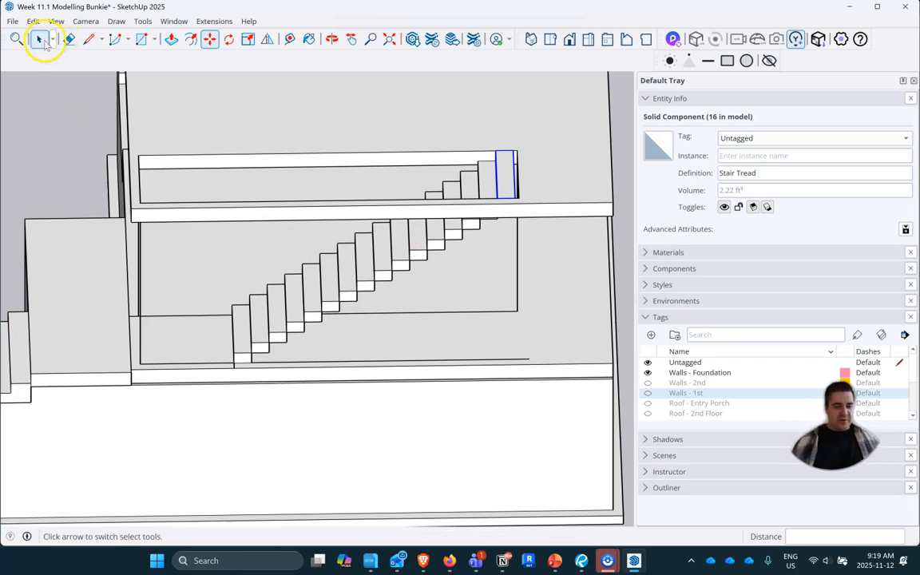
left_click_drag(197, 118, 523, 381)
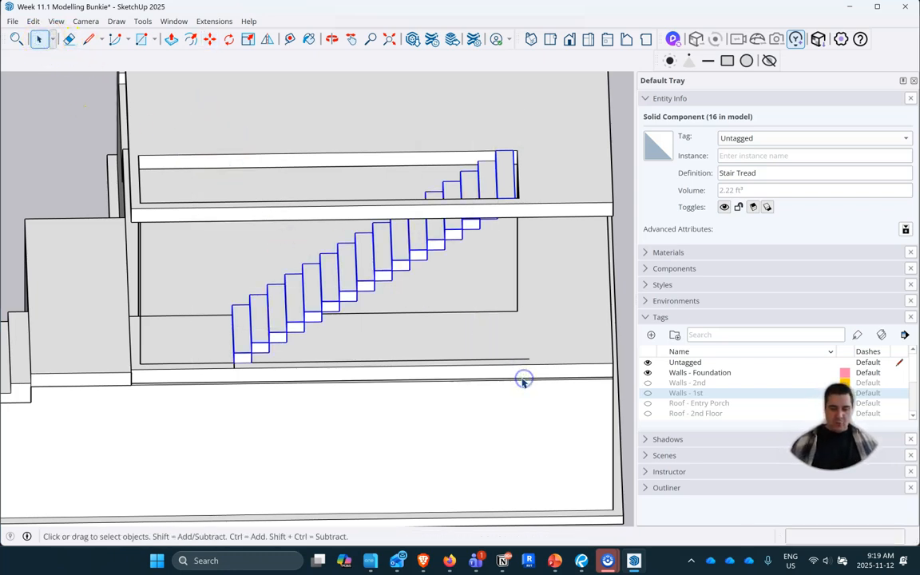
right_click(383, 261)
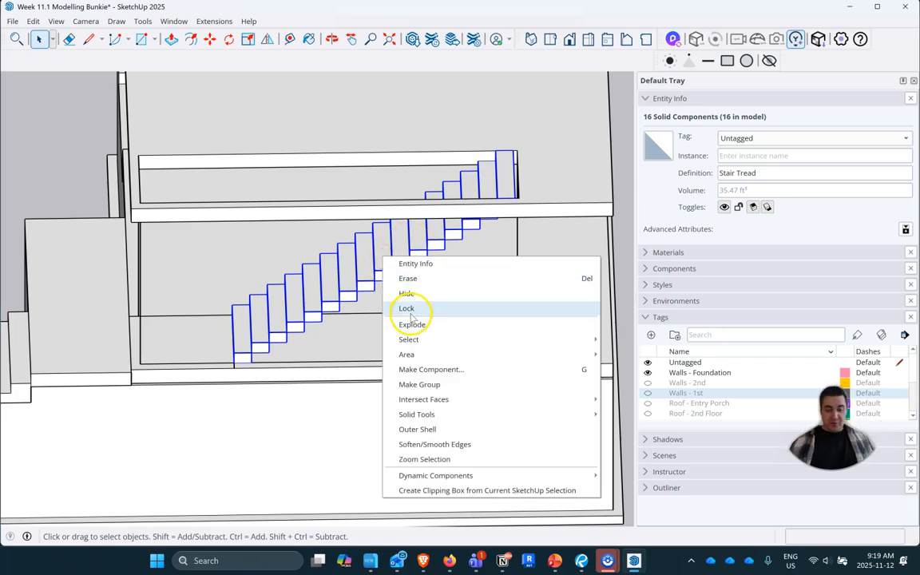
left_click(424, 385)
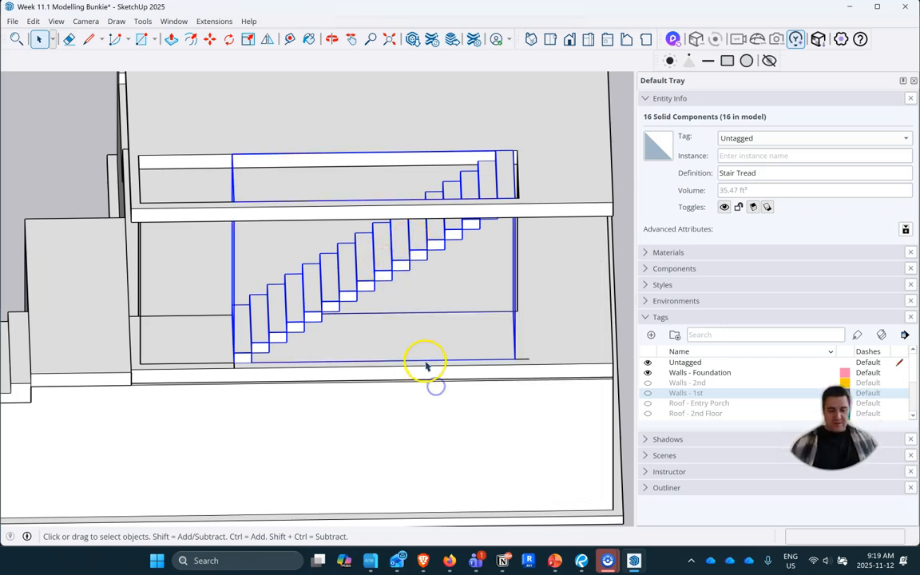
Move the stair group lengthwise so its top end meets the far edge of the second-floor opening.
middle_click_drag(339, 281, 323, 334)
scroll(576, 190, "up", 6)
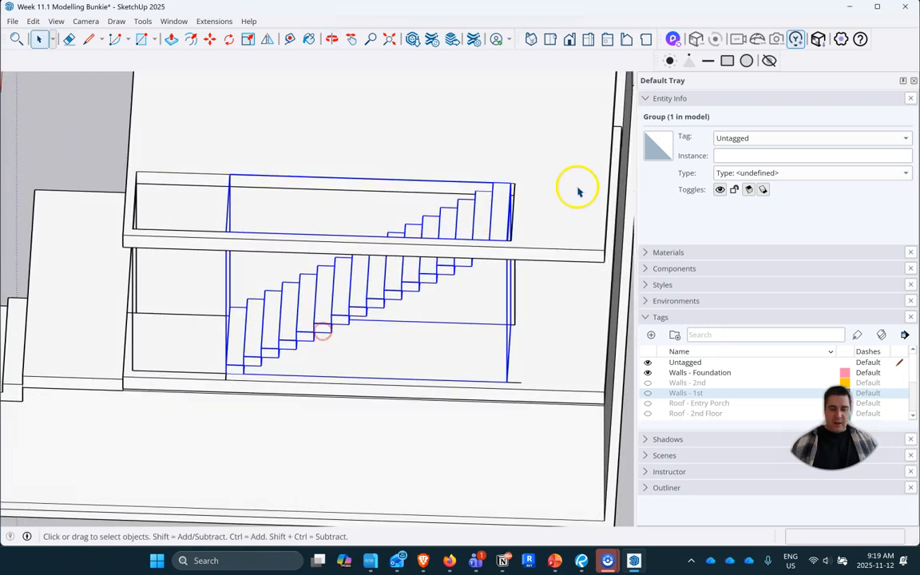
left_click(209, 39)
left_click(449, 184)
left_click(461, 183)
scroll(392, 189, "down", 2)
middle_click_drag(321, 311, 456, 212)
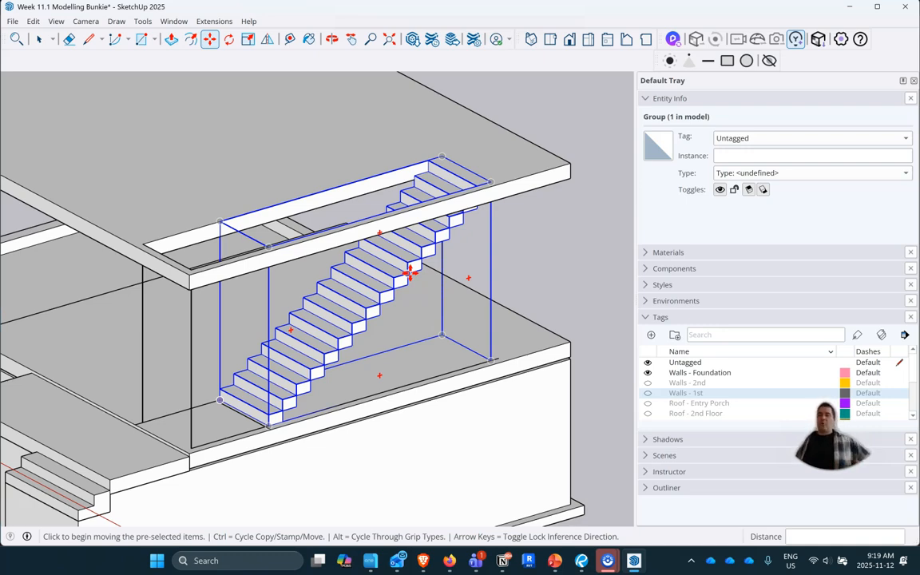
middle_click_drag(343, 294, 248, 283)
key("m")
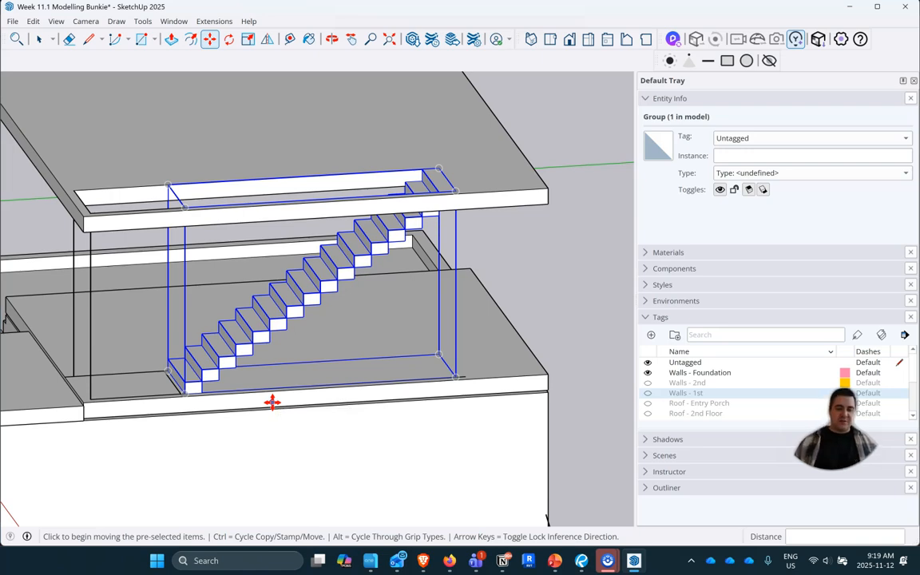
Open the stair group and draw a 1" line along the lowest tread's bottom side edge, starting from its front corner.
scroll(154, 380, "up", 5)
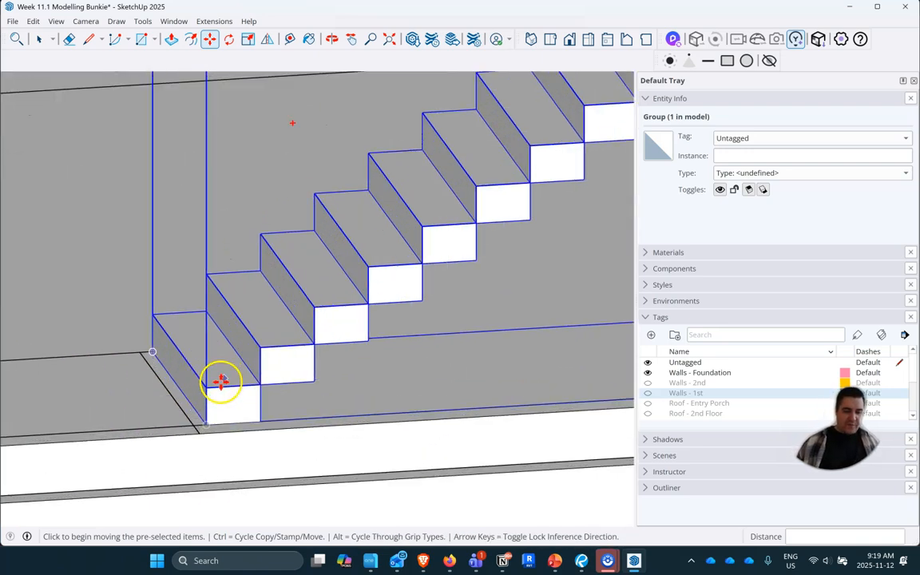
scroll(208, 383, "up", 3)
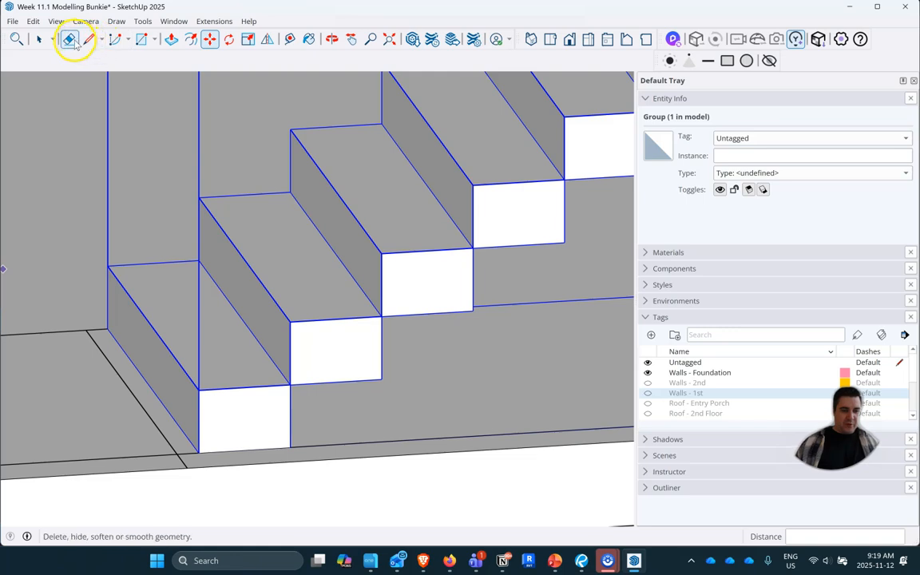
left_click(39, 39)
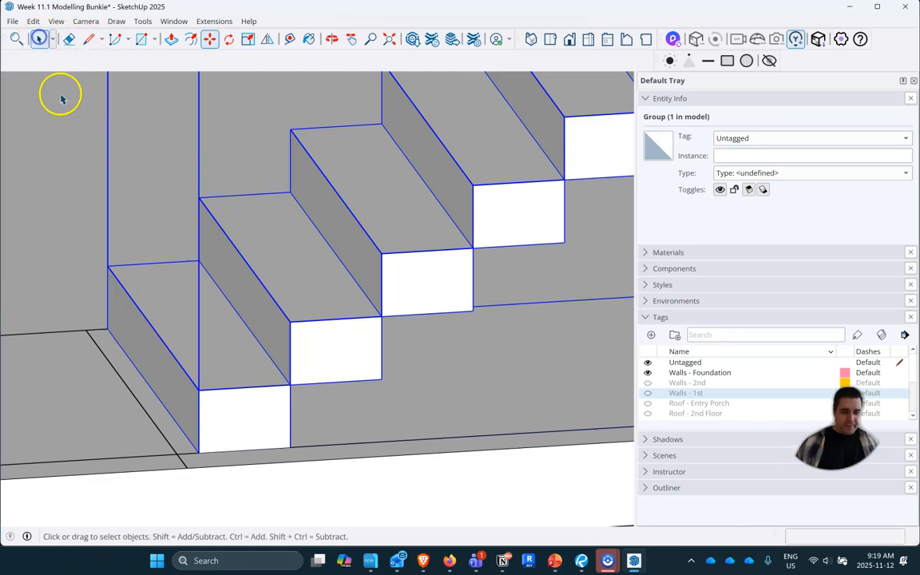
double_click(192, 339)
scroll(183, 399, "up", 4)
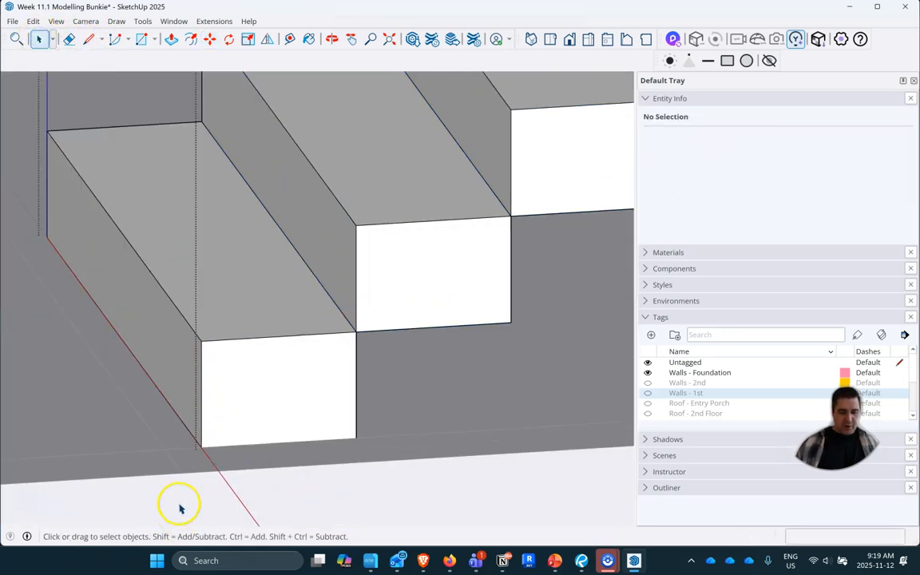
left_click(88, 38)
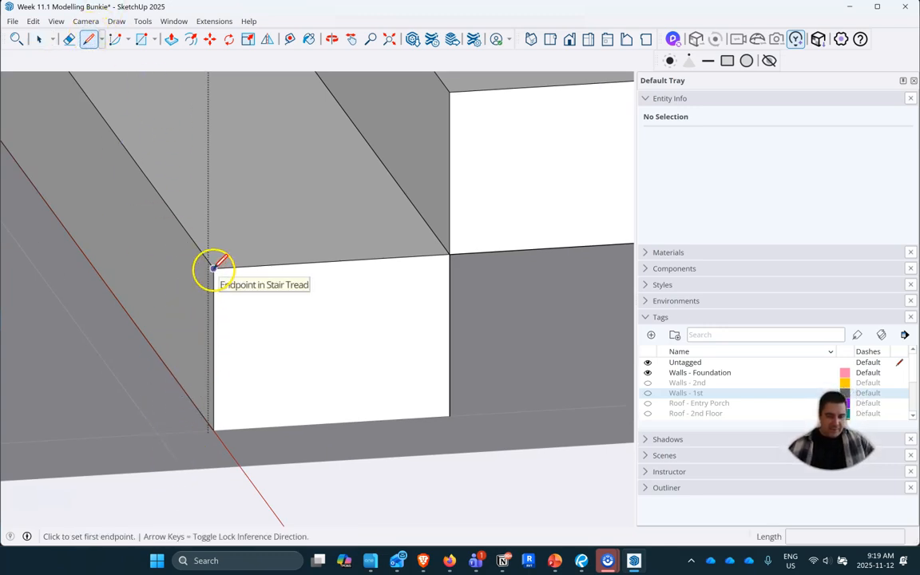
left_click(213, 268)
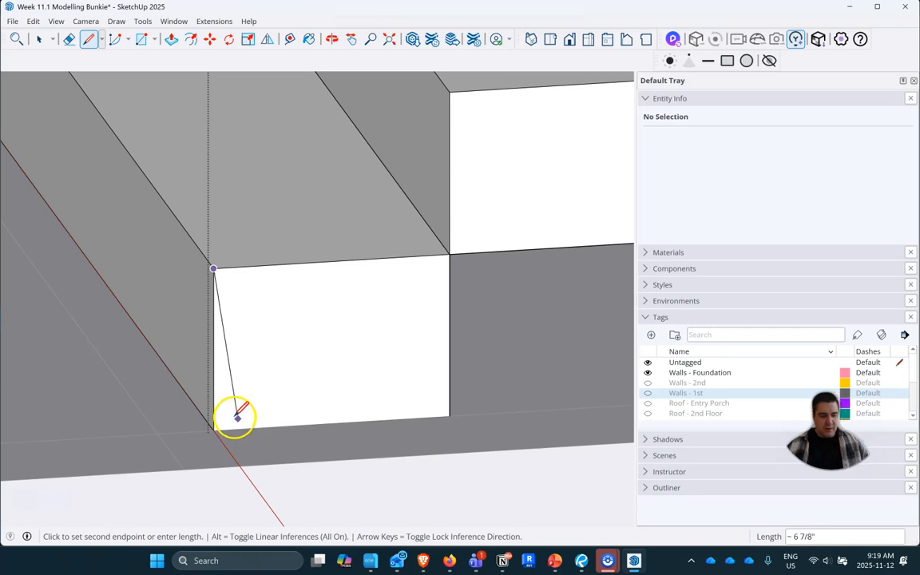
key("Escape")
left_click(214, 430)
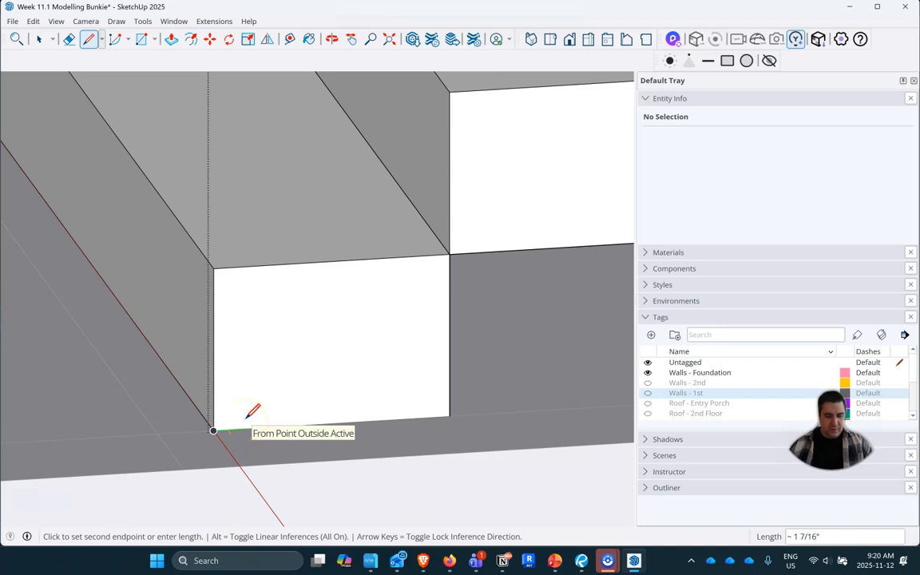
type("1")
key("Return")
Try marking a sloped riser with a line from the 1" point to the tread's upper front corner, and erase that line.
left_click(216, 266)
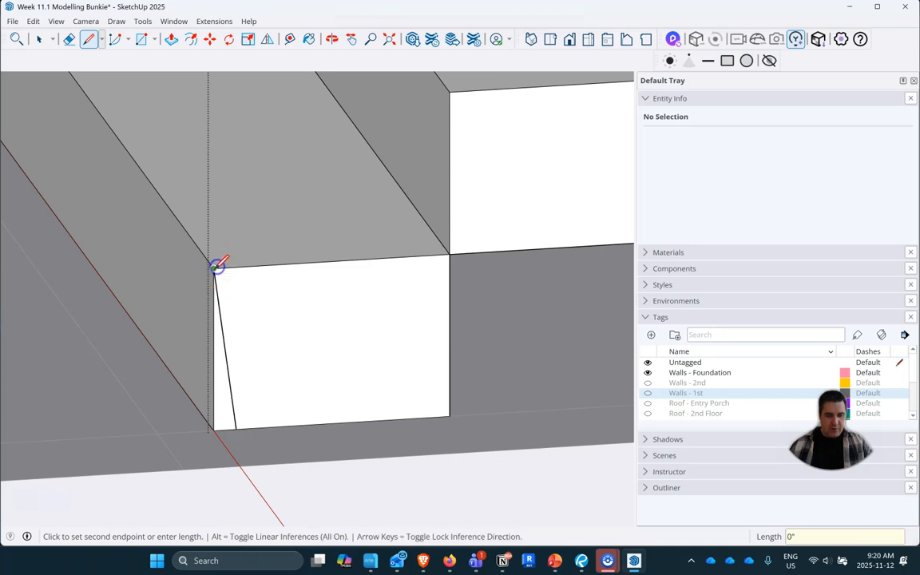
scroll(391, 381, "down", 3)
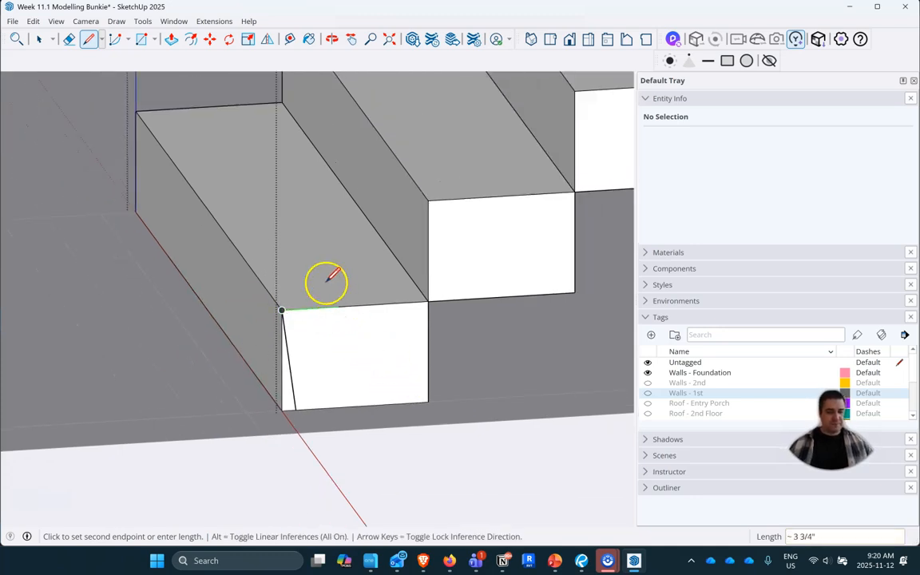
left_click(171, 39)
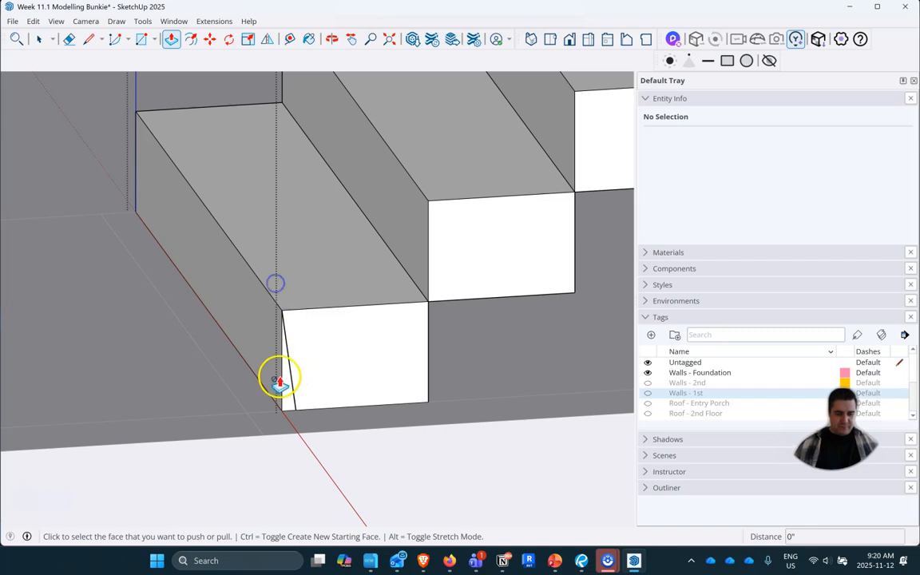
scroll(291, 410, "up", 2)
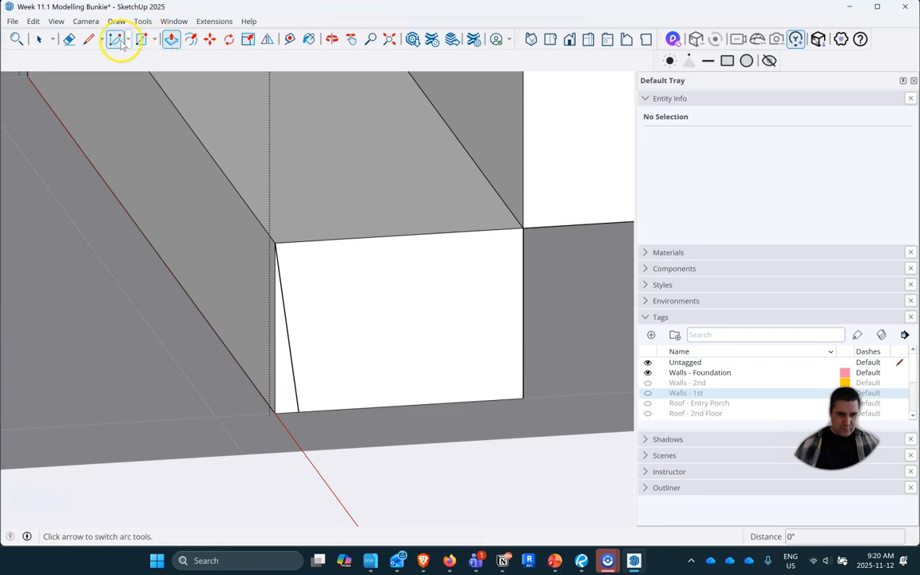
left_click(68, 38)
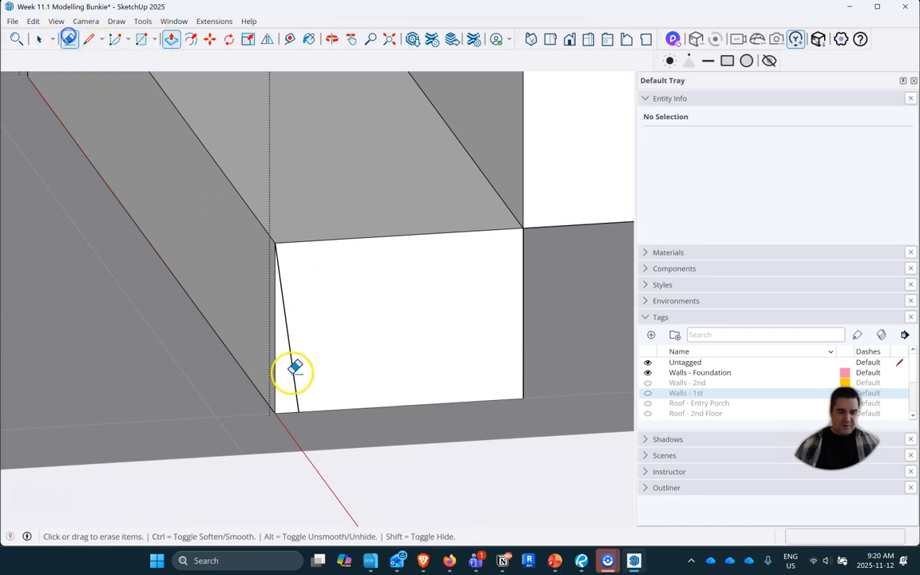
left_click(294, 372)
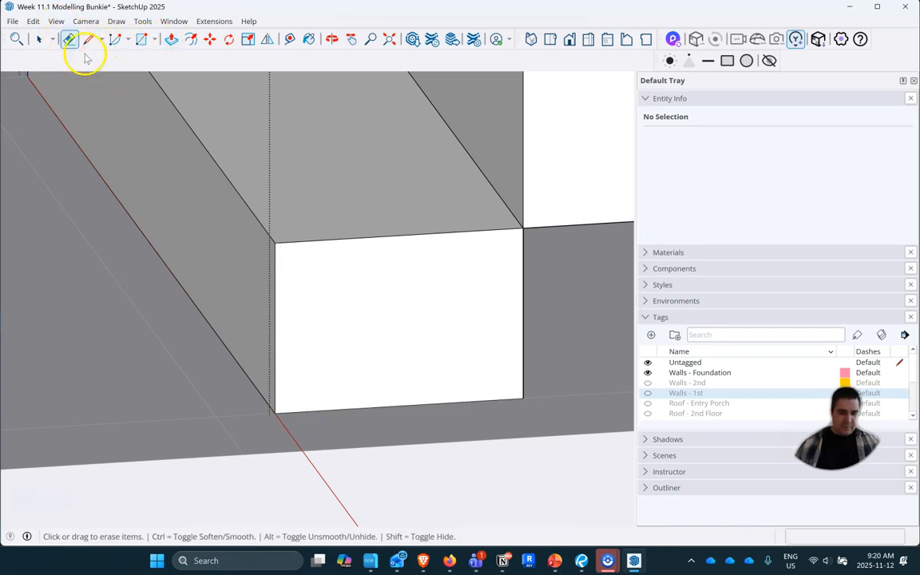
Open the lowest Stair Tread component inside the stair group for editing.
left_click(39, 38)
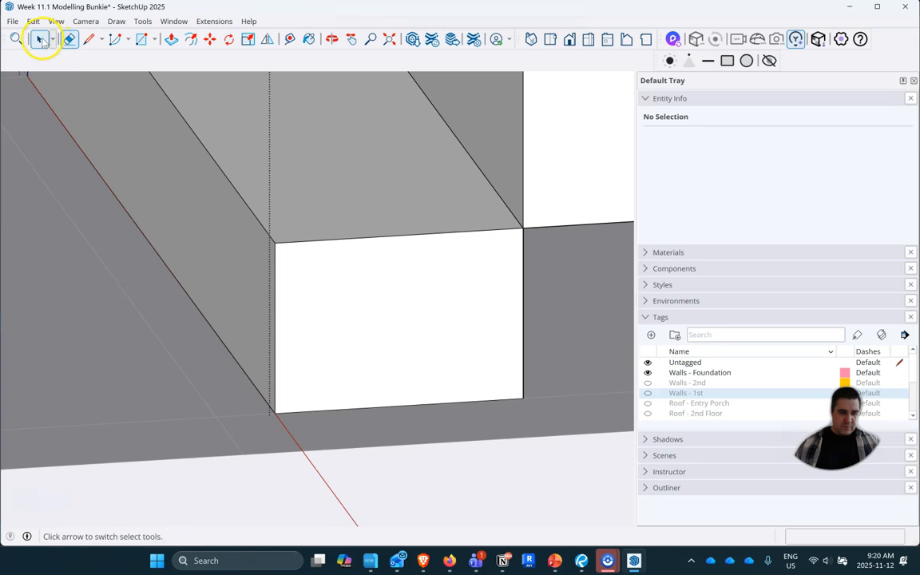
left_click(293, 414)
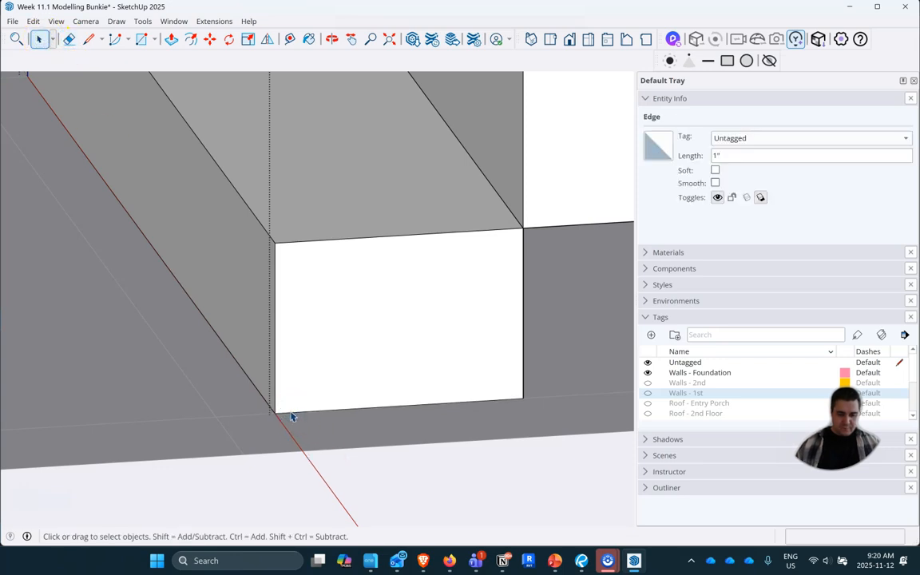
left_click(300, 328)
left_click(312, 320)
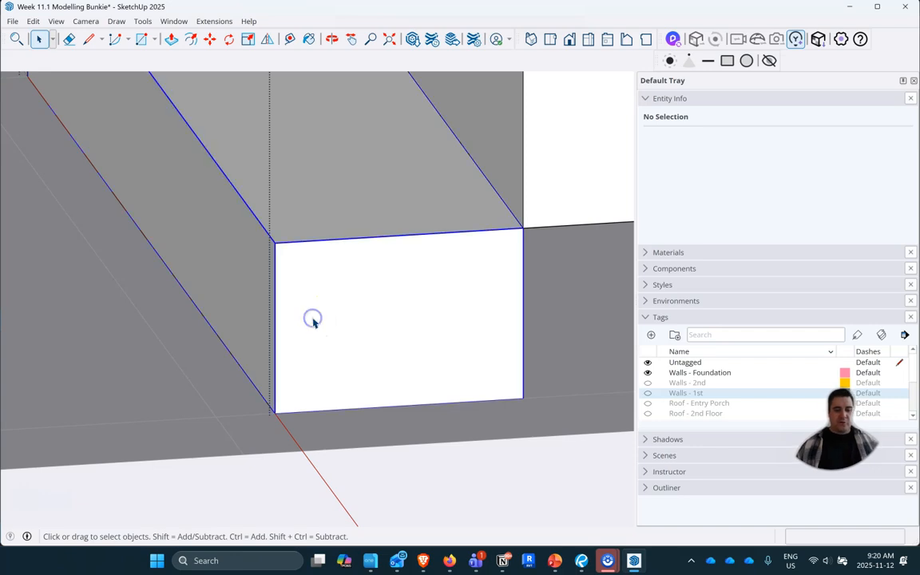
right_click(312, 319)
left_click(340, 75)
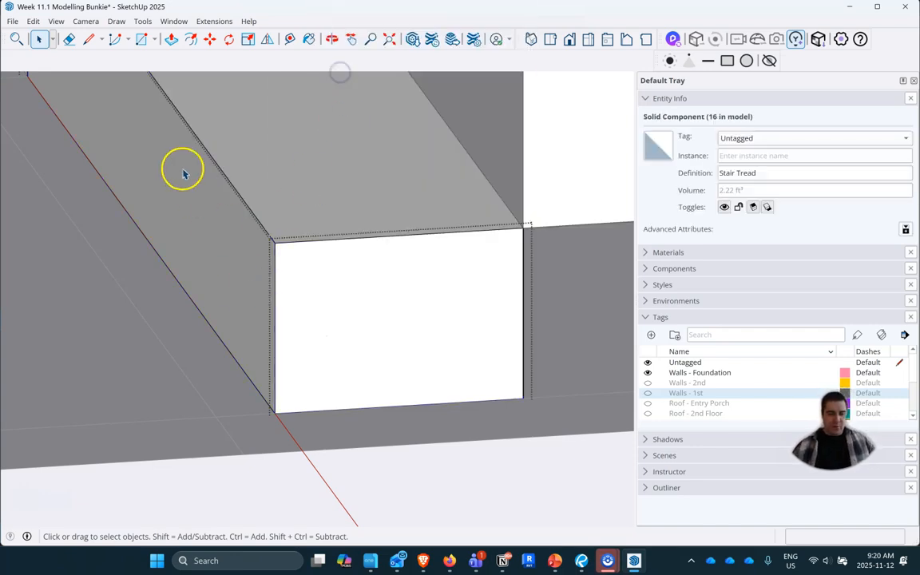
Draw a sloped line on the tread's side face from the 1" mark on the bottom edge to the upper front corner.
left_click(87, 44)
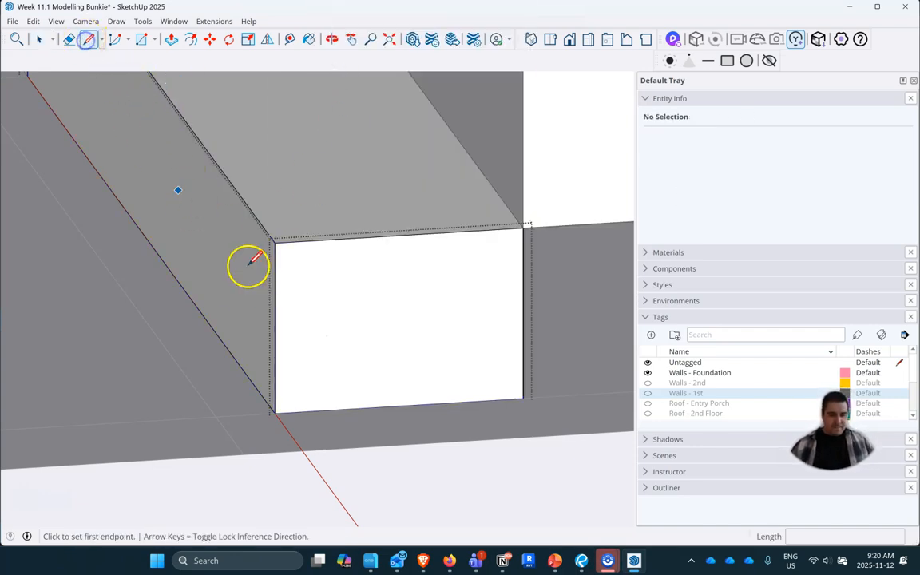
left_click(274, 412)
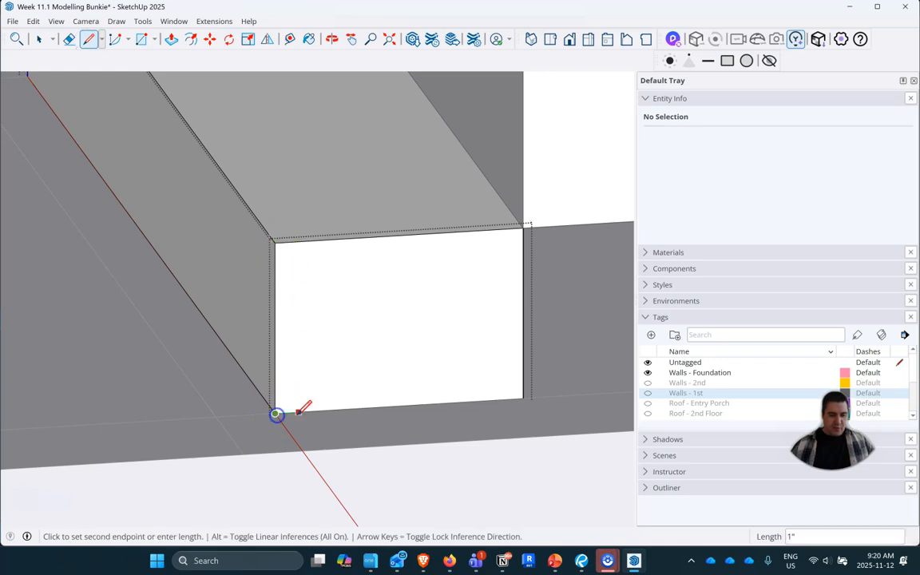
key("Escape")
left_click(298, 412)
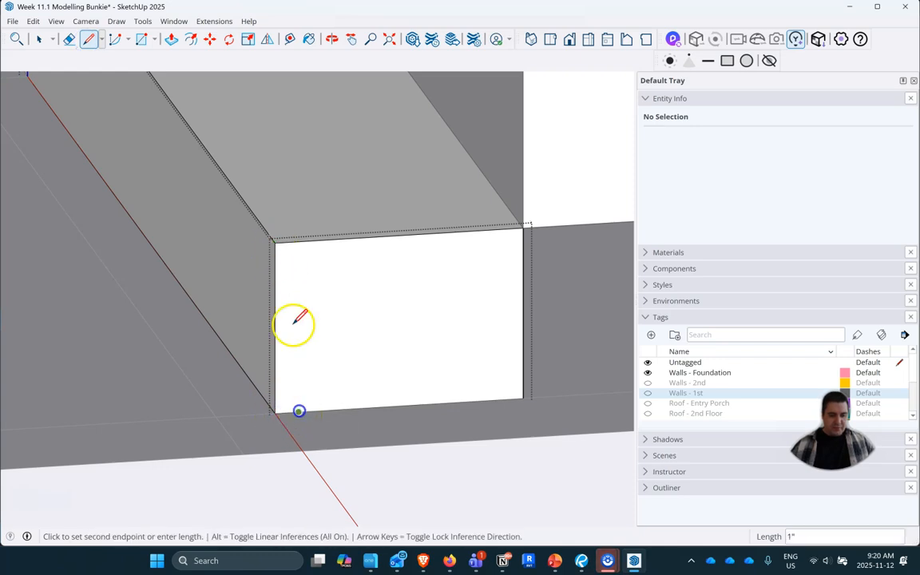
left_click(276, 240)
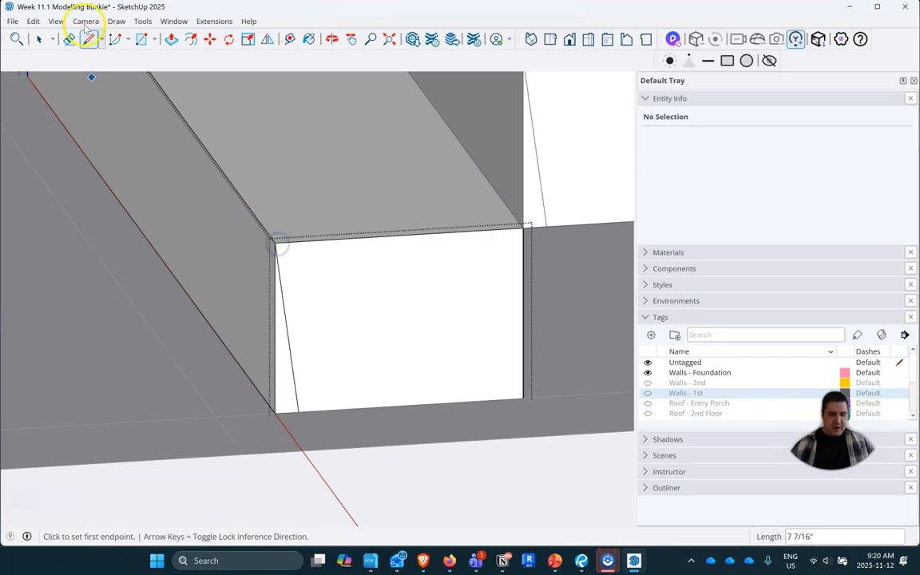
Push the triangular wedge 4' 1 1/2" through the tread's full width to give every step a sloped riser.
left_click(171, 39)
scroll(293, 407, "down", 2)
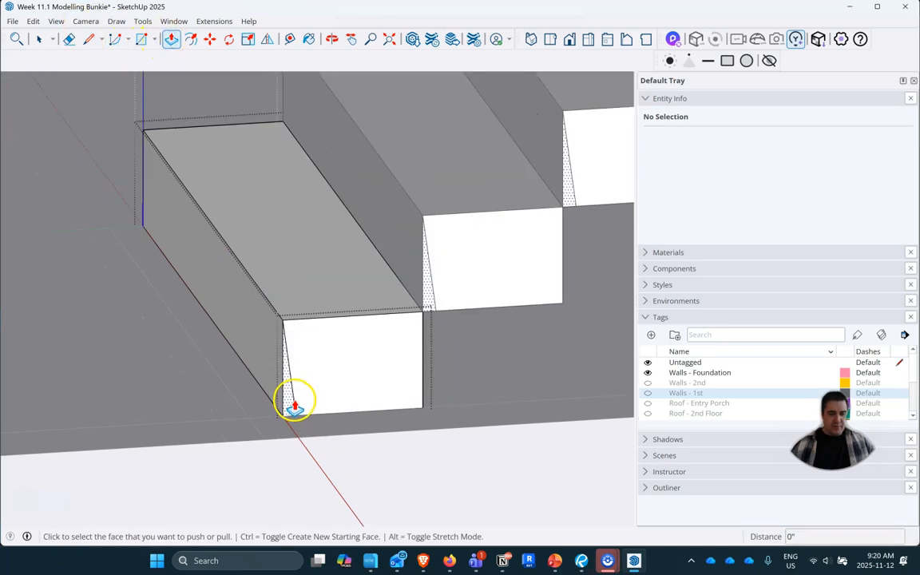
left_click(293, 407)
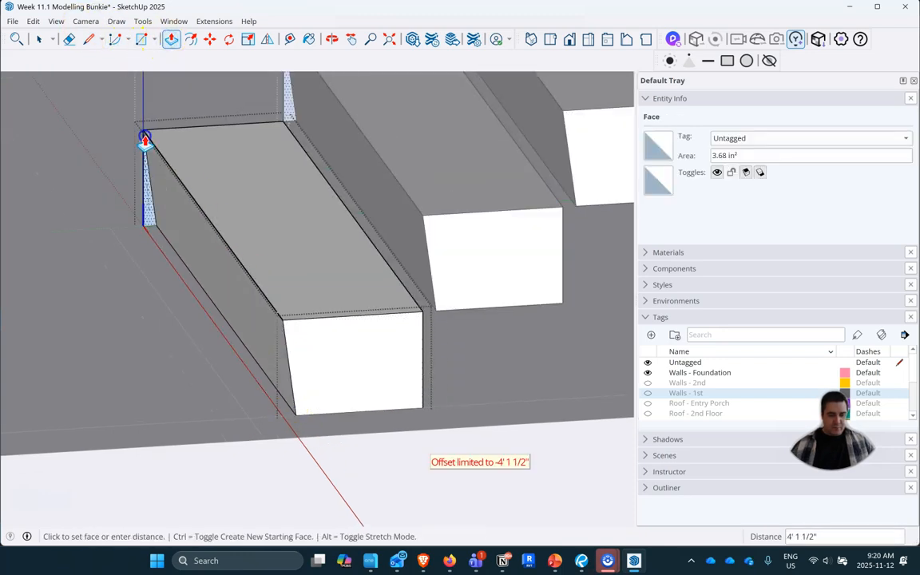
Extend the tread's back face by 1" to meet the lower front edge of the next step.
middle_click_drag(448, 407, 340, 387)
scroll(315, 316, "up", 6)
left_click(313, 289)
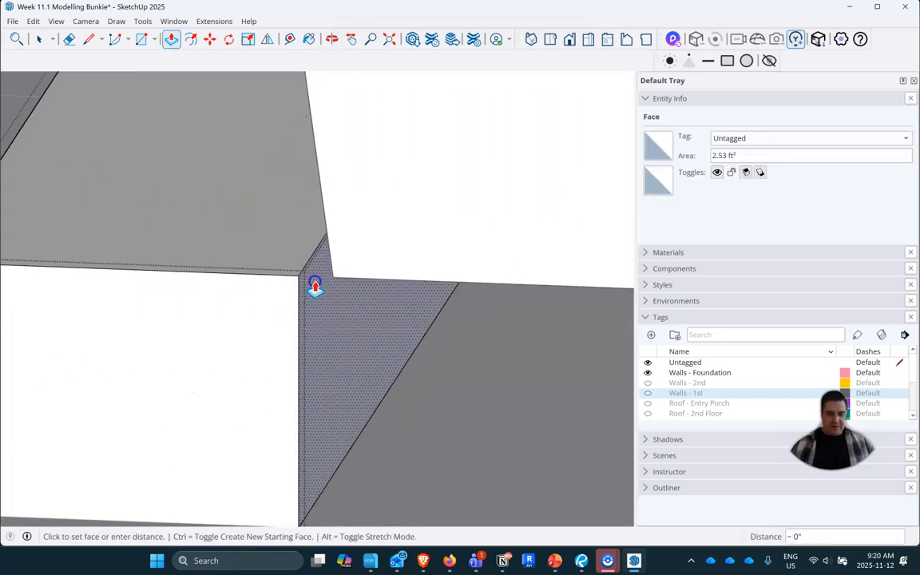
left_click(334, 278)
scroll(332, 277, "down", 2)
double_click(209, 282)
scroll(198, 281, "down", 4)
mouse_move(199, 281)
middle_mouse_down()
mouse_move(206, 292)
mouse_move(368, 284)
middle_mouse_up()
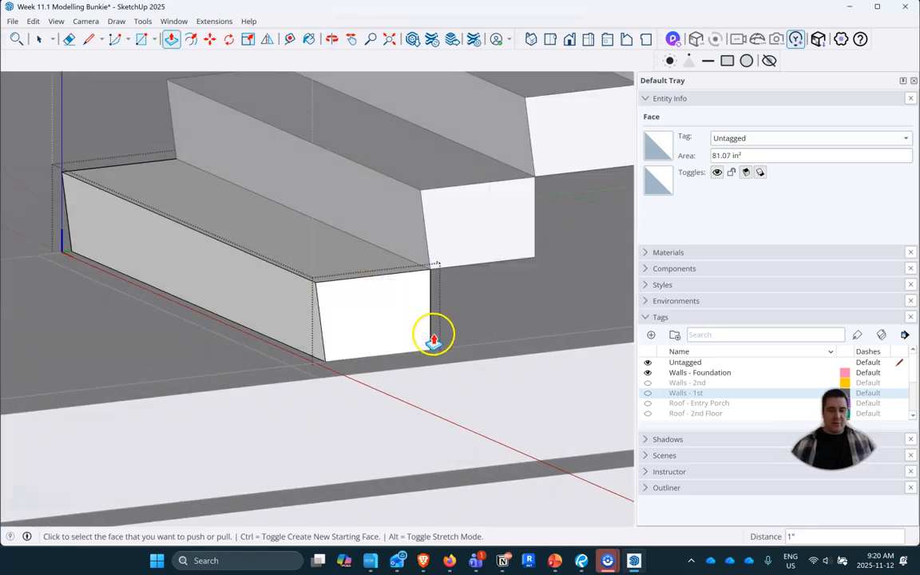
Offset the outline of the tread's side face inward by 1".
scroll(434, 332, "up", 1)
left_click(91, 38)
middle_click_drag(320, 303, 231, 349)
scroll(151, 344, "up", 2)
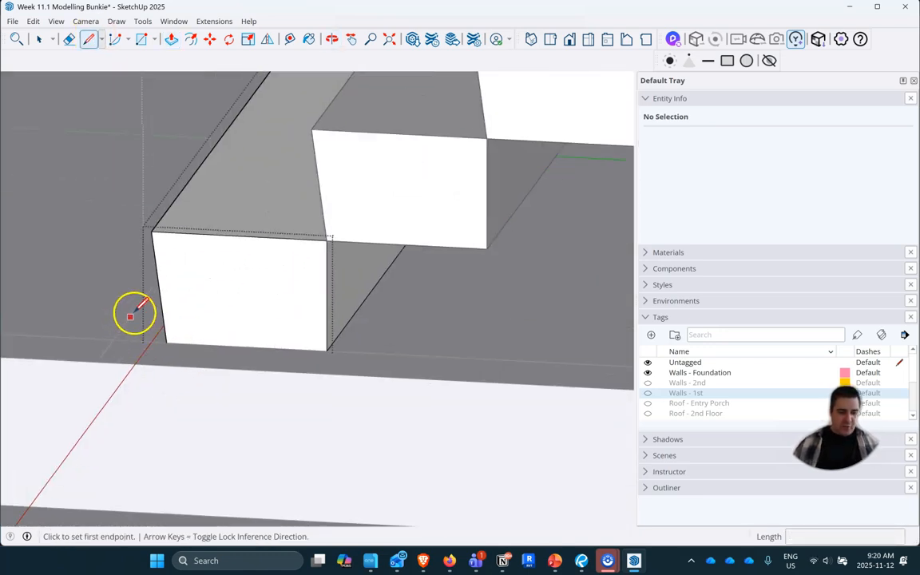
scroll(132, 312, "up", 2)
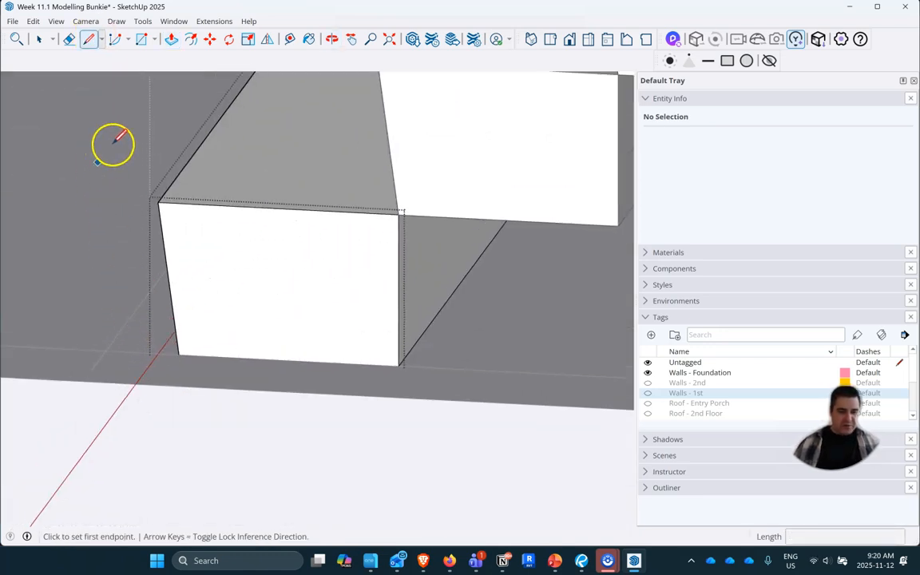
left_click(190, 39)
left_click(253, 208)
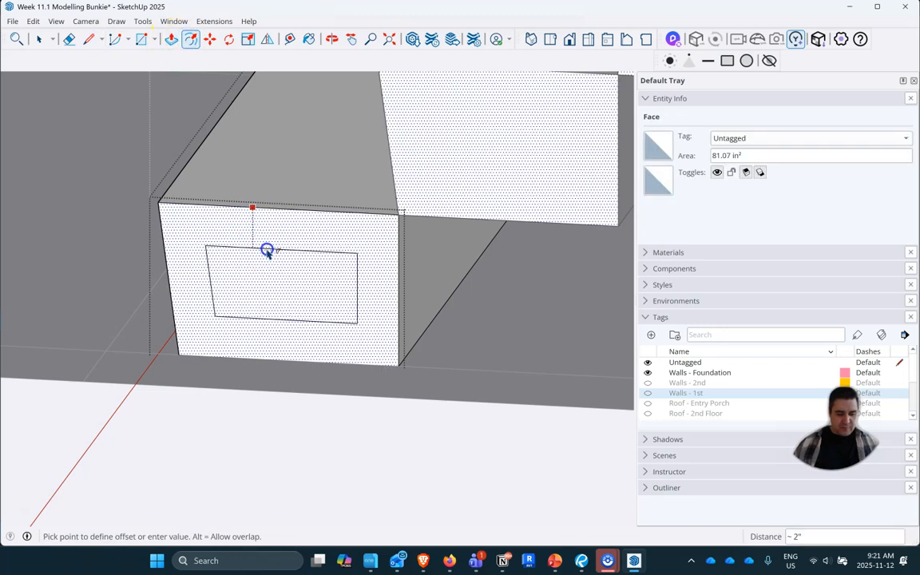
left_click(267, 250)
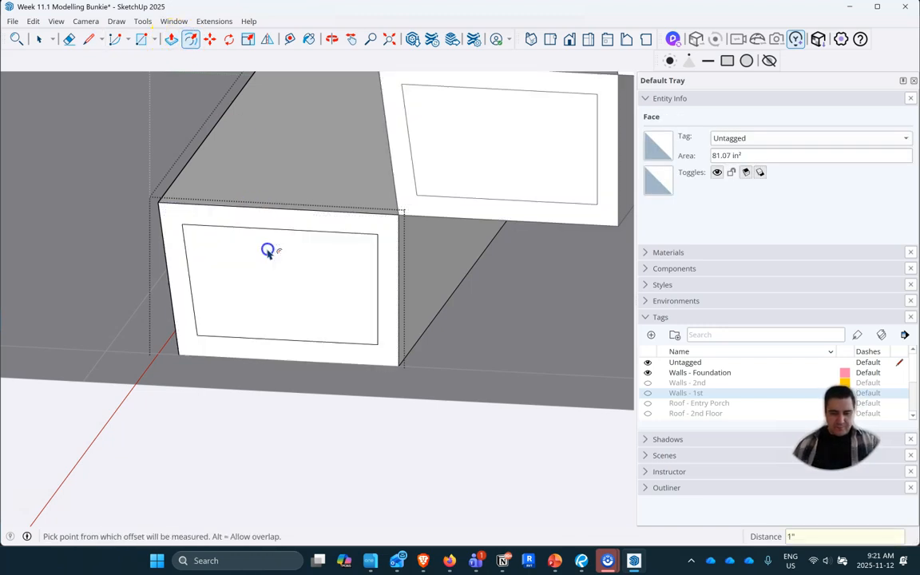
Draw lines joining the inner outline's lower front corner to the bottom edge and its upper back corner to the back edge.
left_click(87, 39)
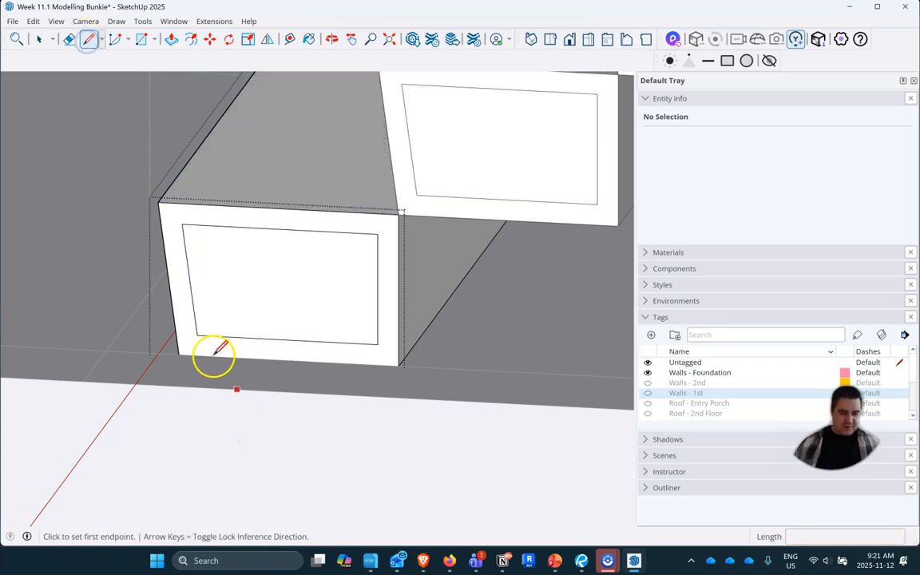
left_click(199, 334)
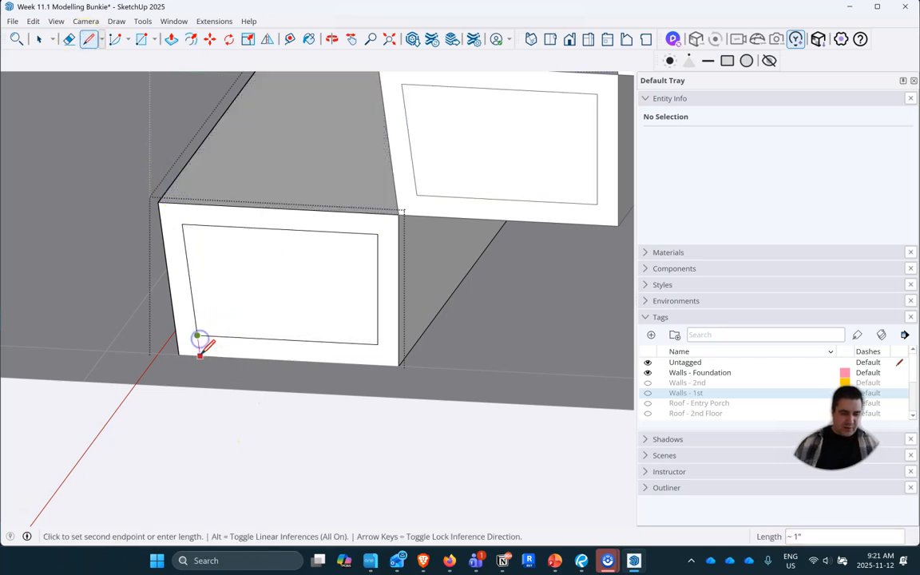
left_click(200, 355)
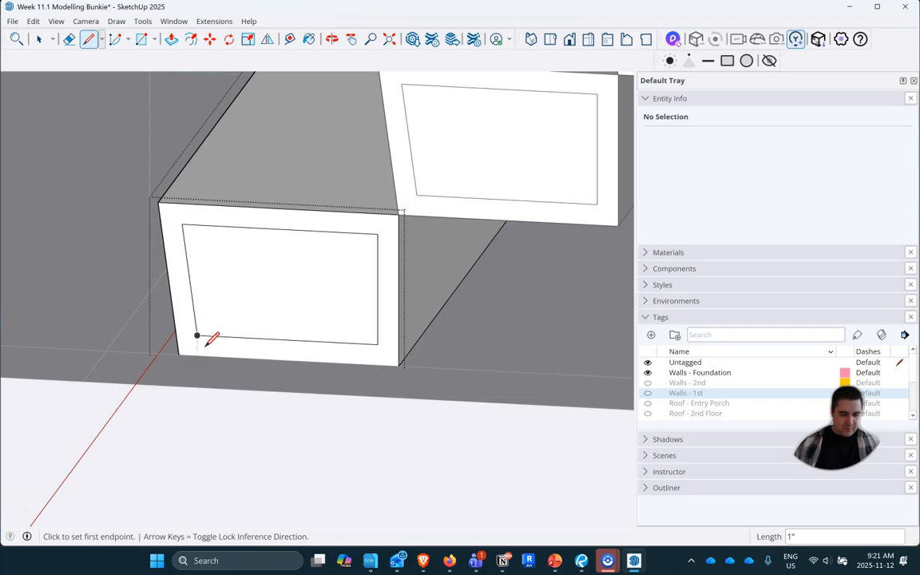
left_click(198, 336)
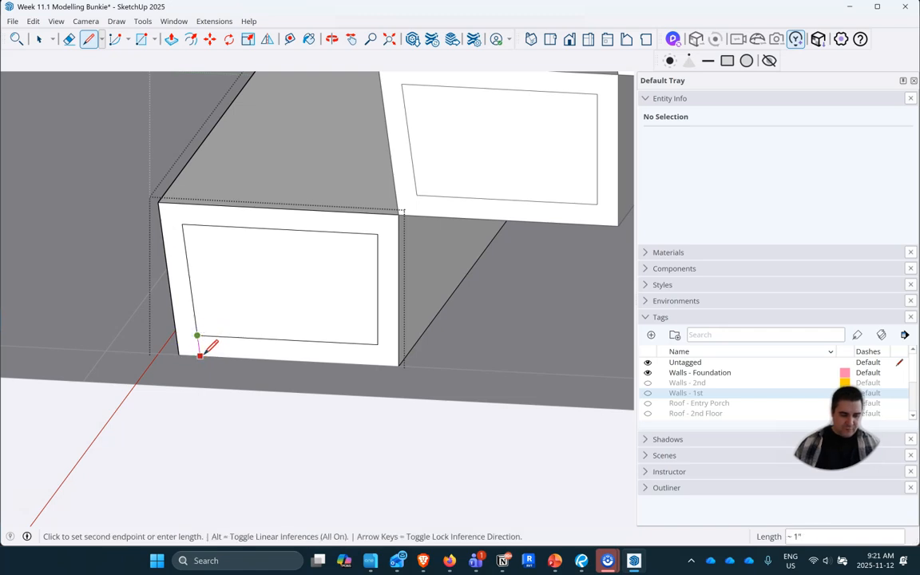
left_click(199, 355)
left_click(378, 234)
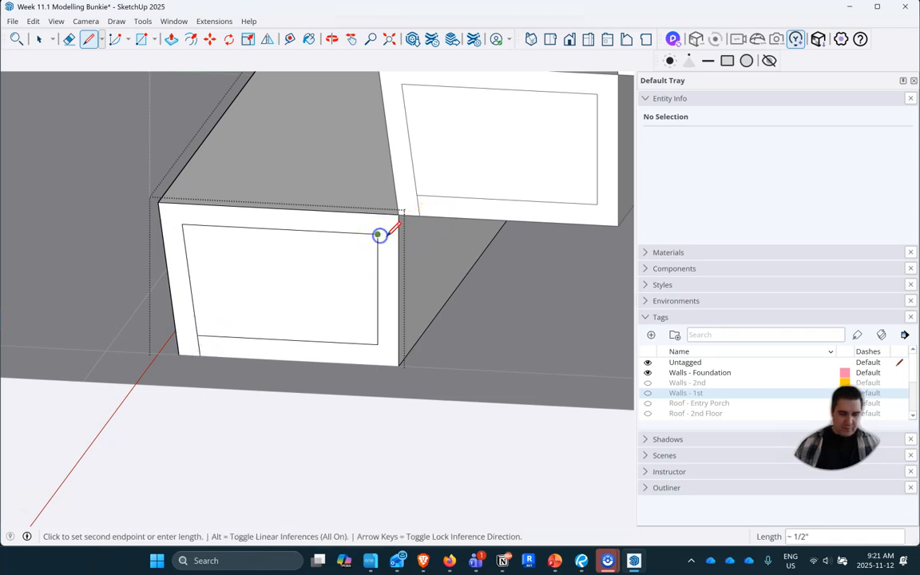
left_click(399, 234)
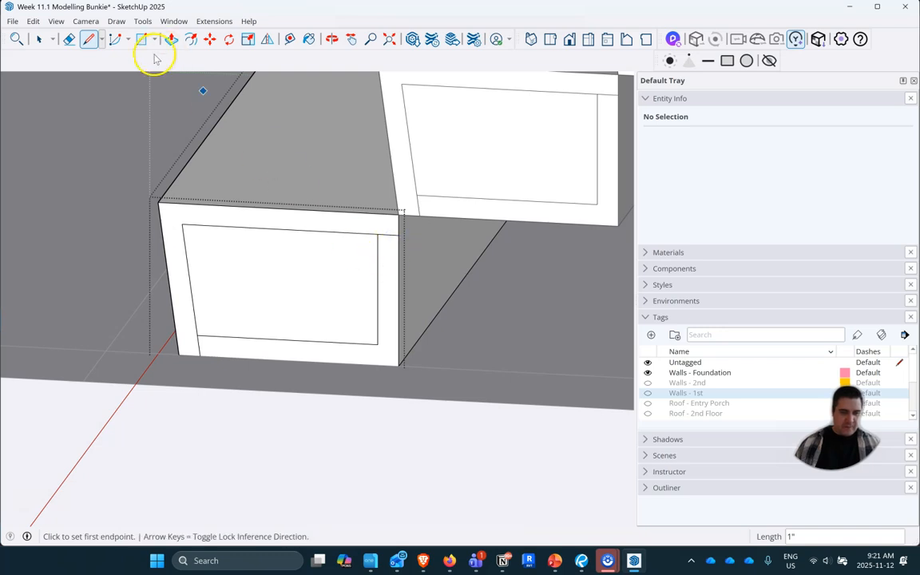
Erase the leftover line segments at the inner outline's lower back corner on the tread's side face.
left_click(69, 38)
left_click_drag(379, 340, 375, 348)
scroll(199, 197, "down", 3)
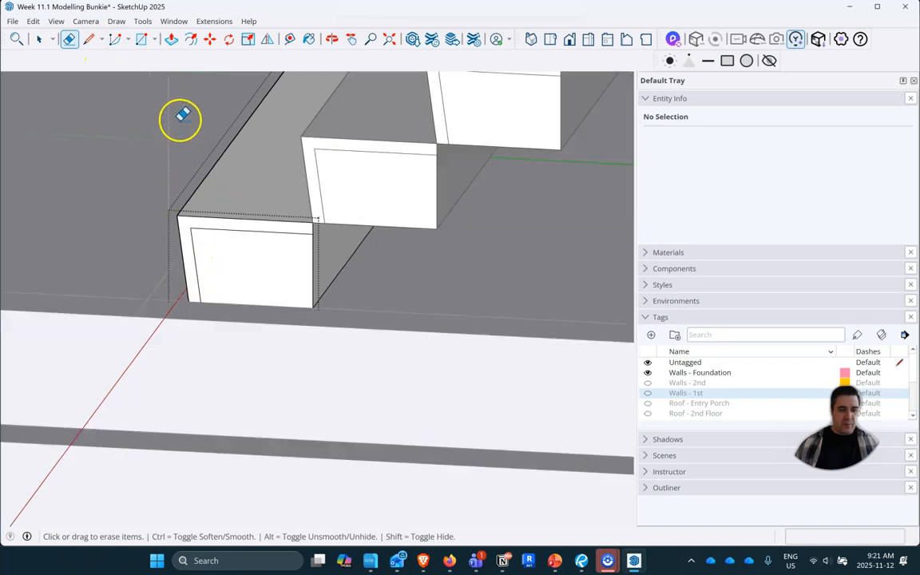
Push the inner face 4' 1 1/2" through the tread's full width, leaving only the thin tread-and-riser profile.
left_click(169, 43)
scroll(226, 422, "down", 4)
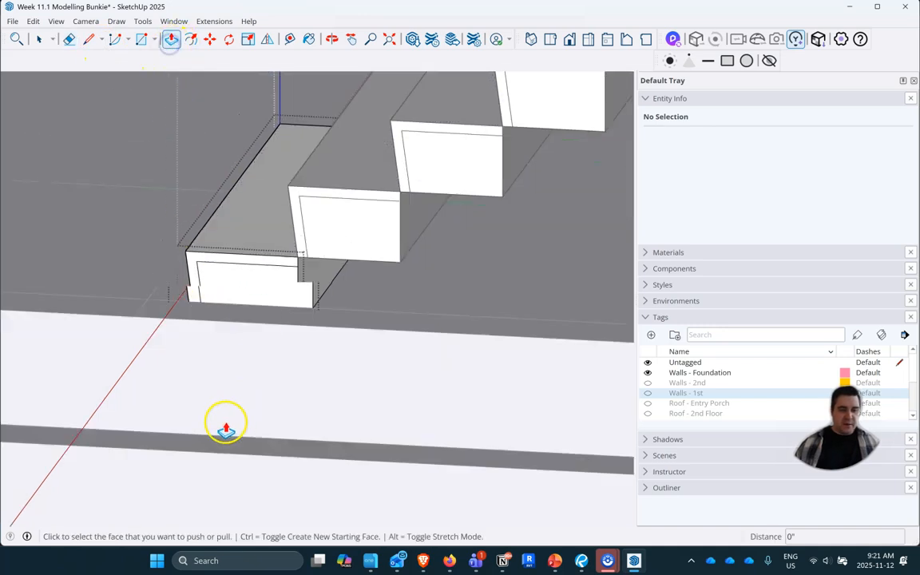
left_click_drag(233, 353, 260, 242)
left_click(260, 242)
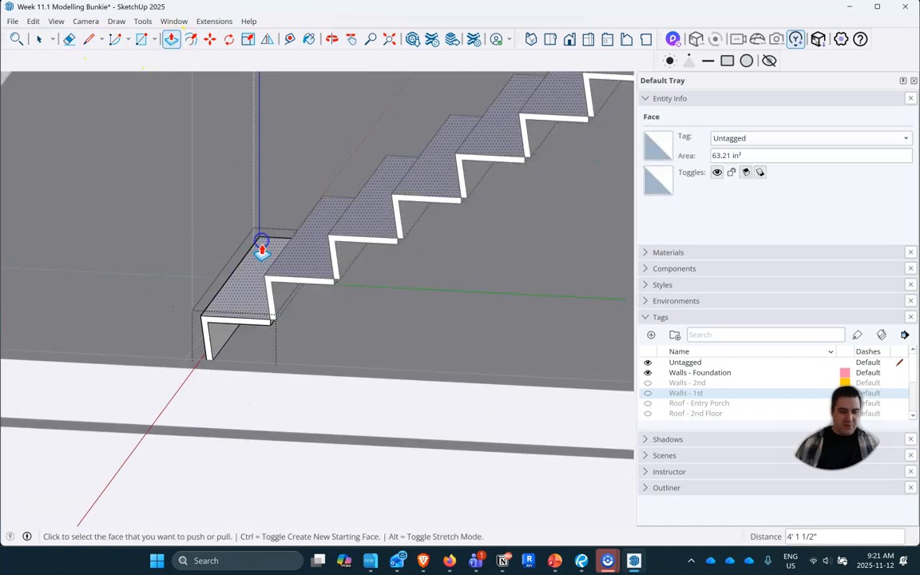
Extend the tread's back edge face by about 1" to meet the back of the next step's riser.
scroll(277, 325, "up", 6)
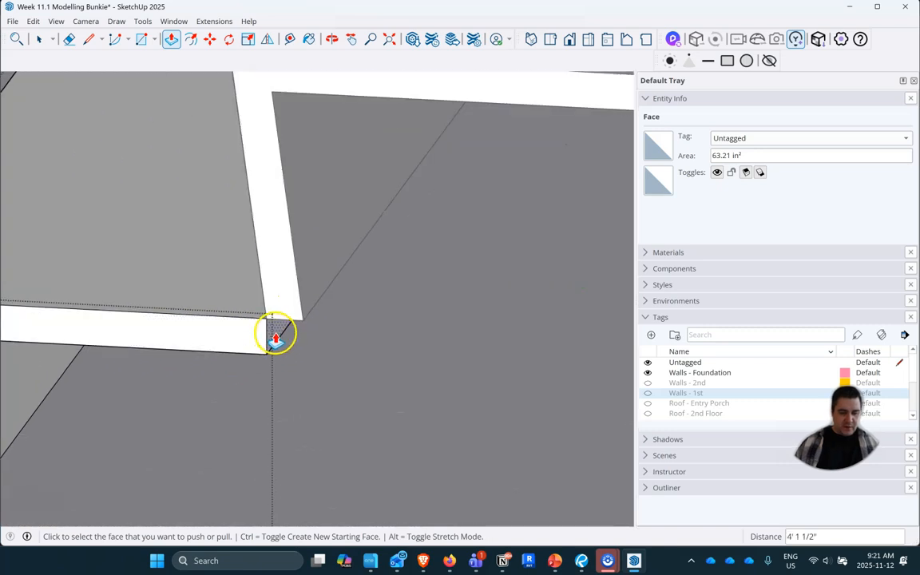
left_click(299, 325)
left_click(302, 322)
scroll(223, 375, "down", 8)
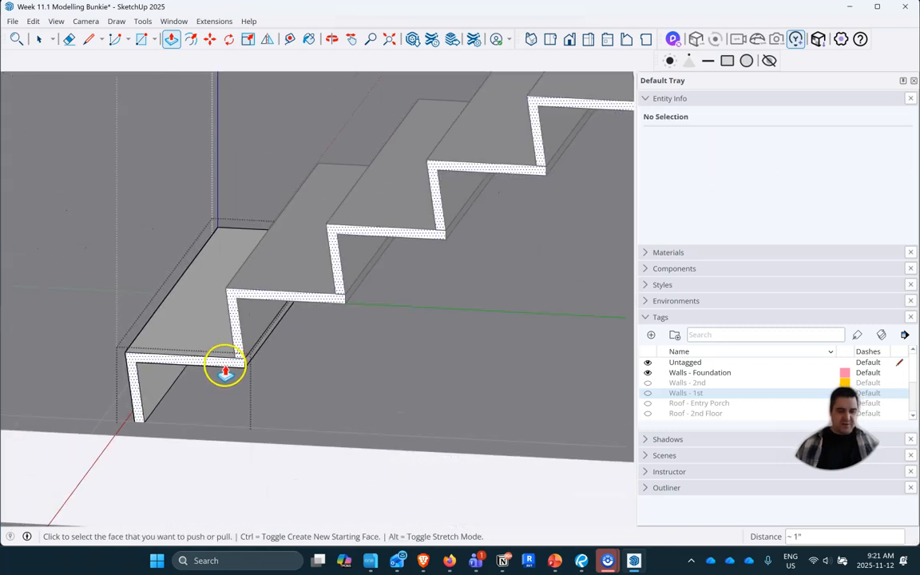
Examine the whole stair from several angles to check the thin tread-and-riser profile on every step.
middle_click_drag(203, 382, 352, 377)
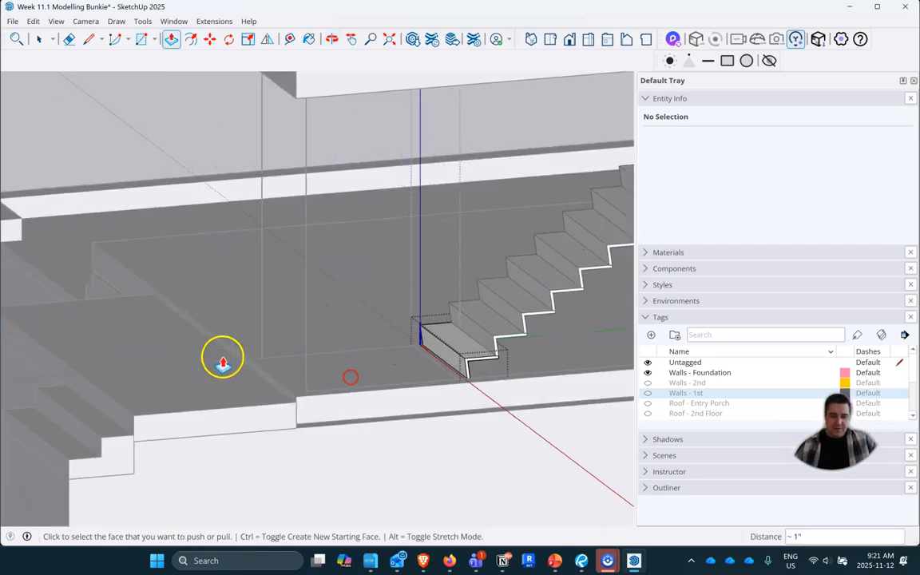
scroll(196, 361, "down", 6)
scroll(349, 305, "up", 4)
scroll(382, 349, "up", 3)
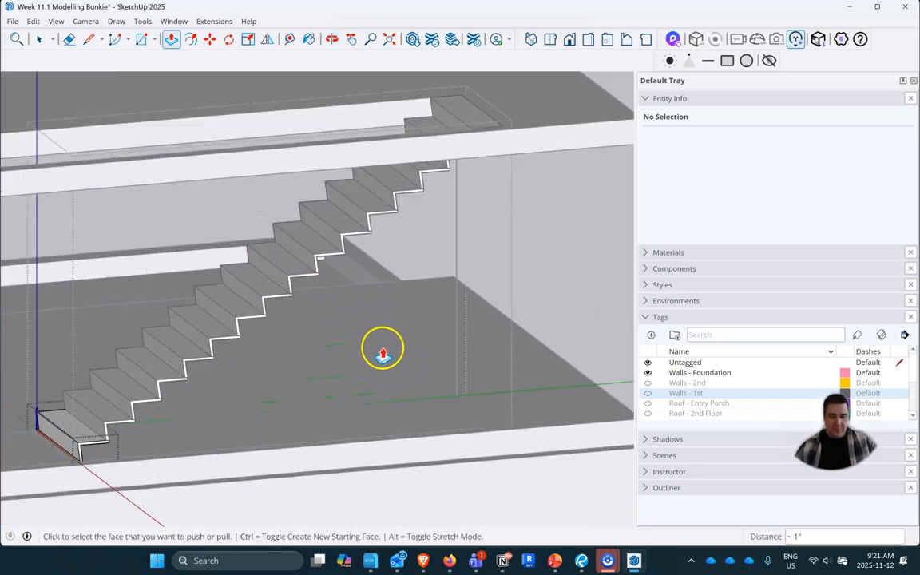
scroll(384, 352, "down", 5)
middle_click_drag(384, 352, 380, 391)
scroll(341, 396, "up", 5)
scroll(275, 407, "up", 4)
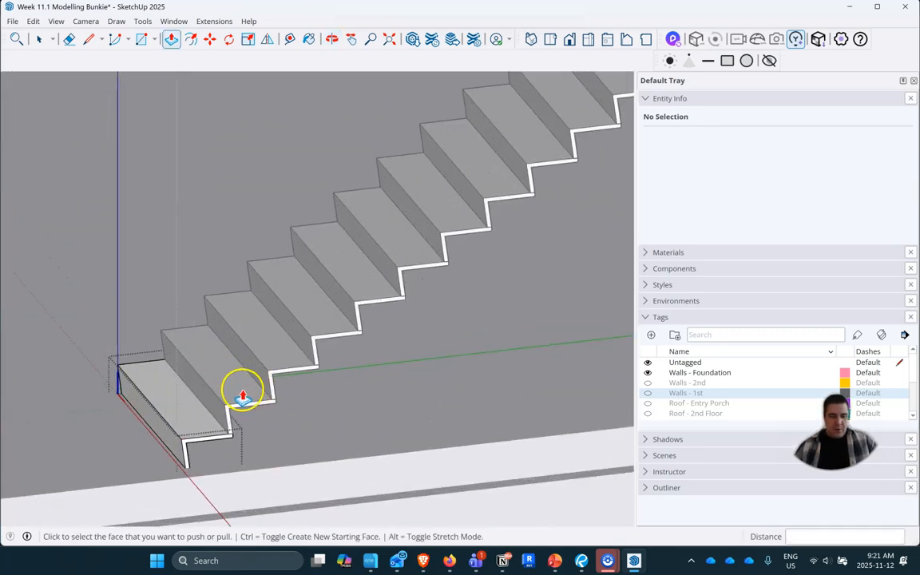
Close the tread component and make the lowest tread unique.
left_click(38, 40)
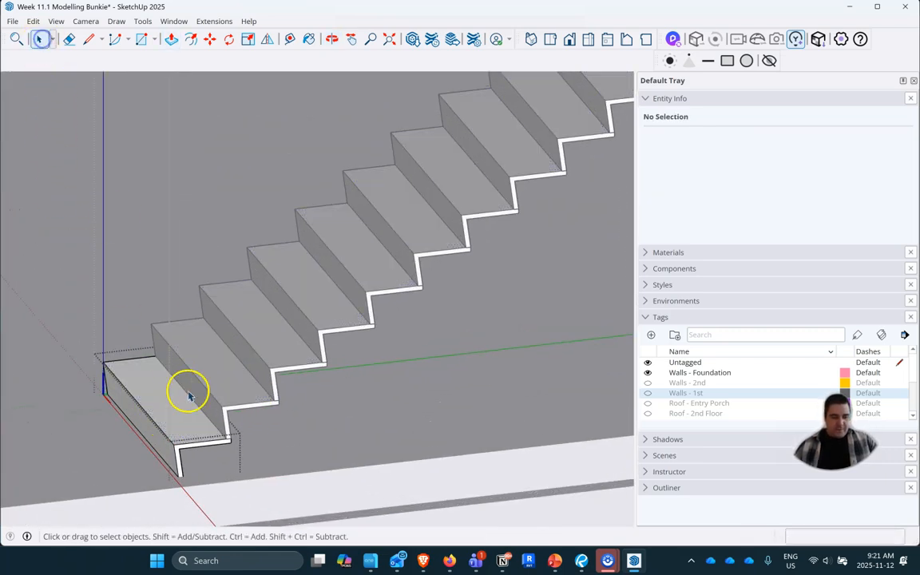
right_click(183, 397)
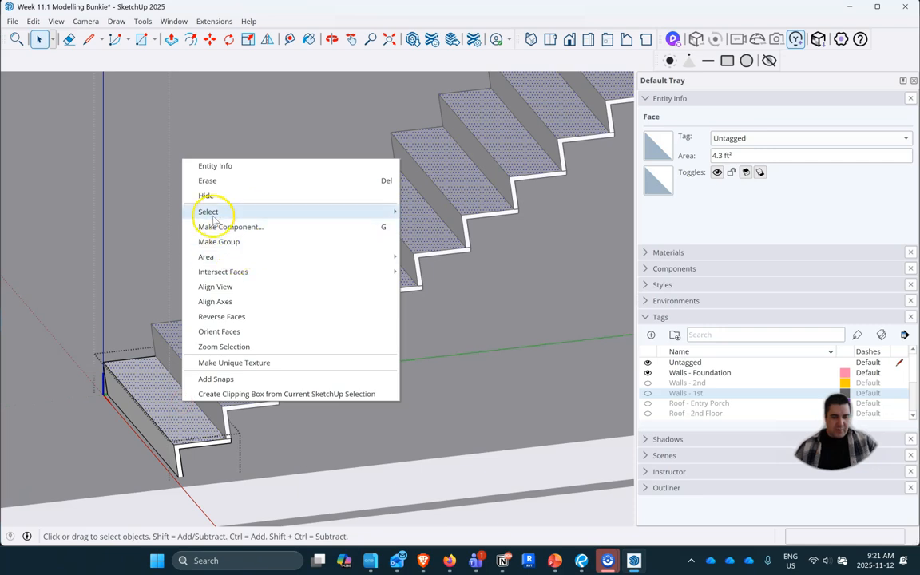
right_click(151, 241)
left_click(140, 238)
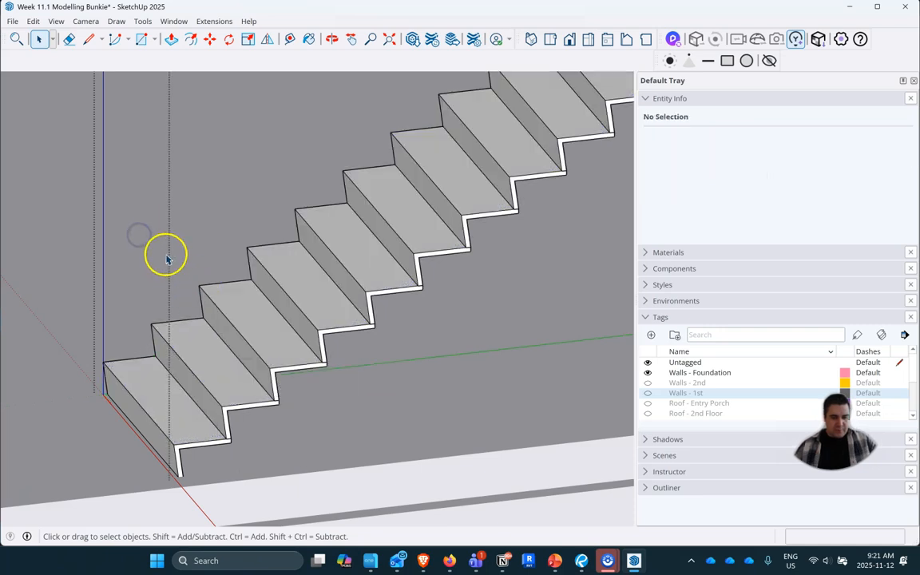
left_click(167, 402)
right_click(167, 402)
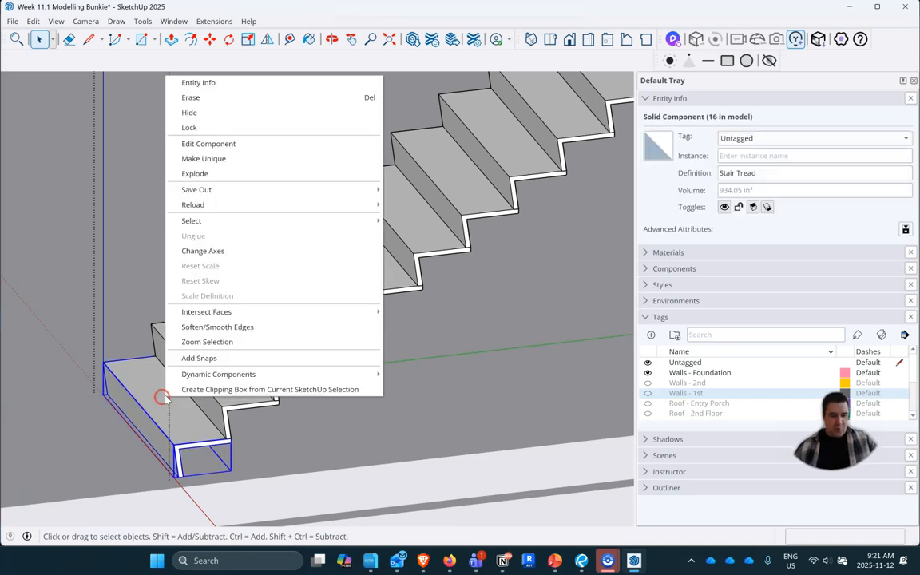
left_click(224, 157)
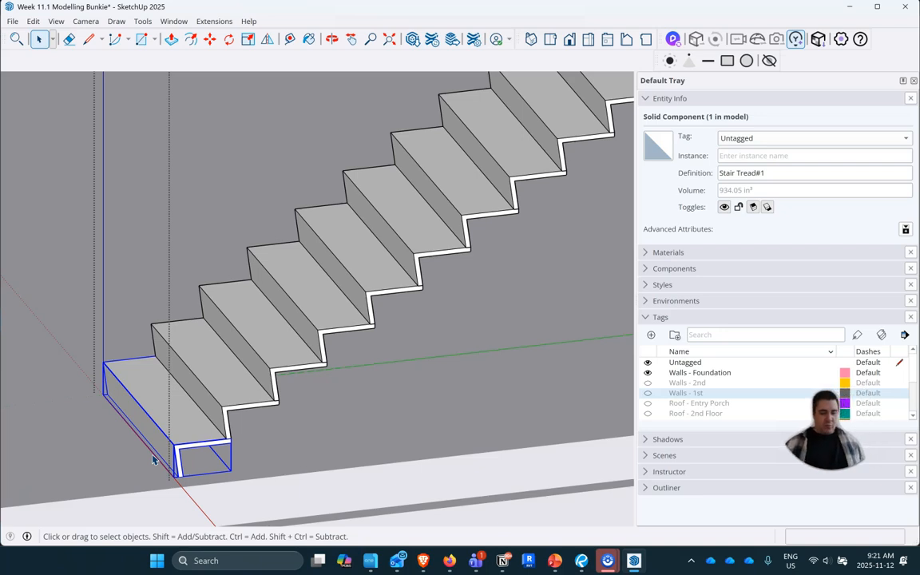
Select the second and lowest treads in turn to compare their component definitions.
left_click(184, 352)
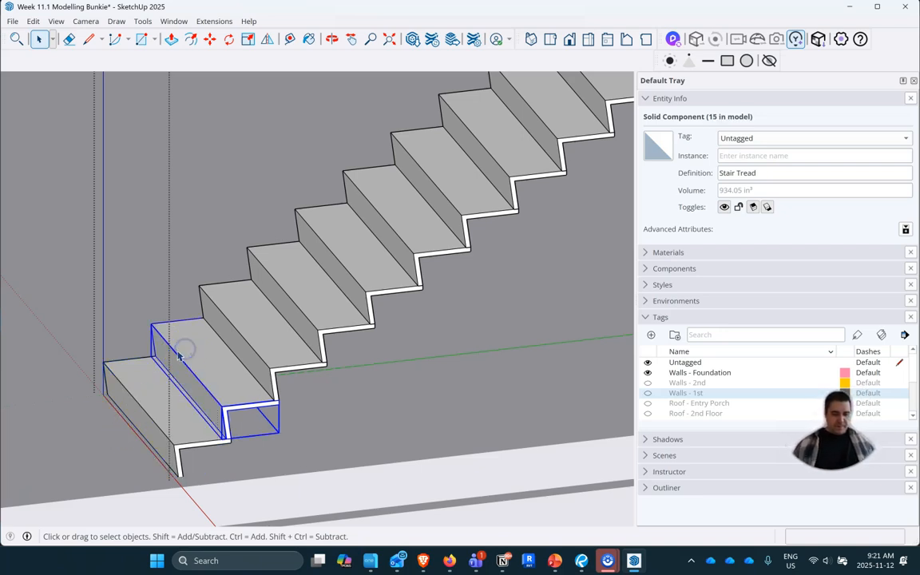
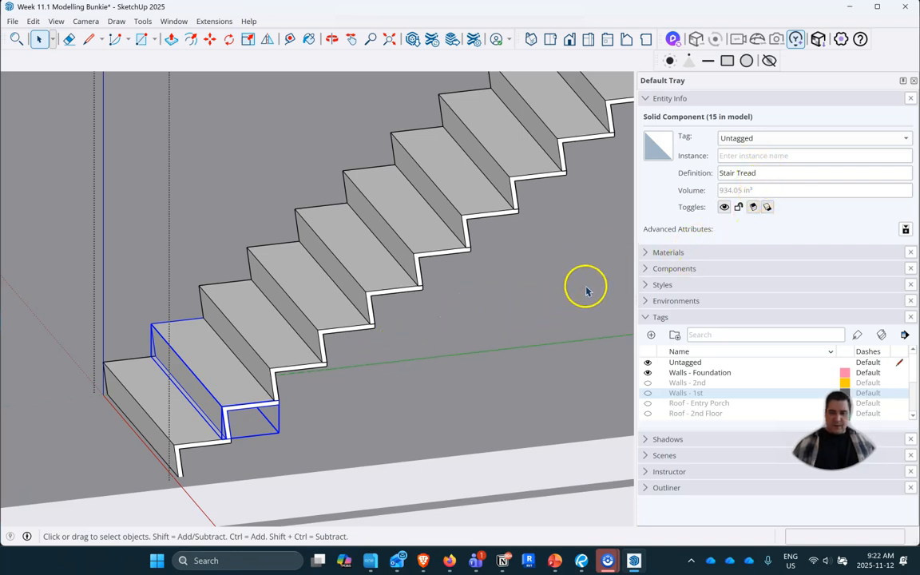
left_click(177, 439)
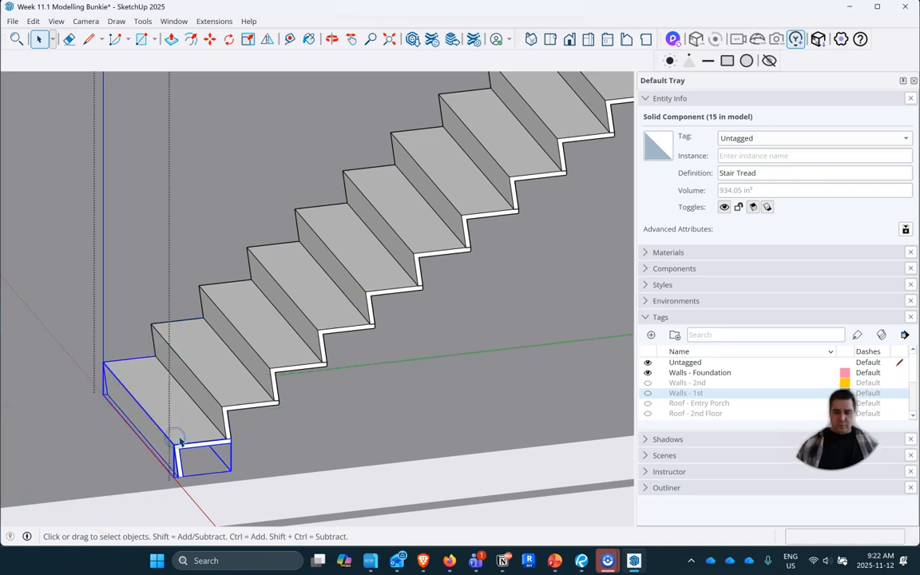
left_click(222, 413)
left_click(202, 436)
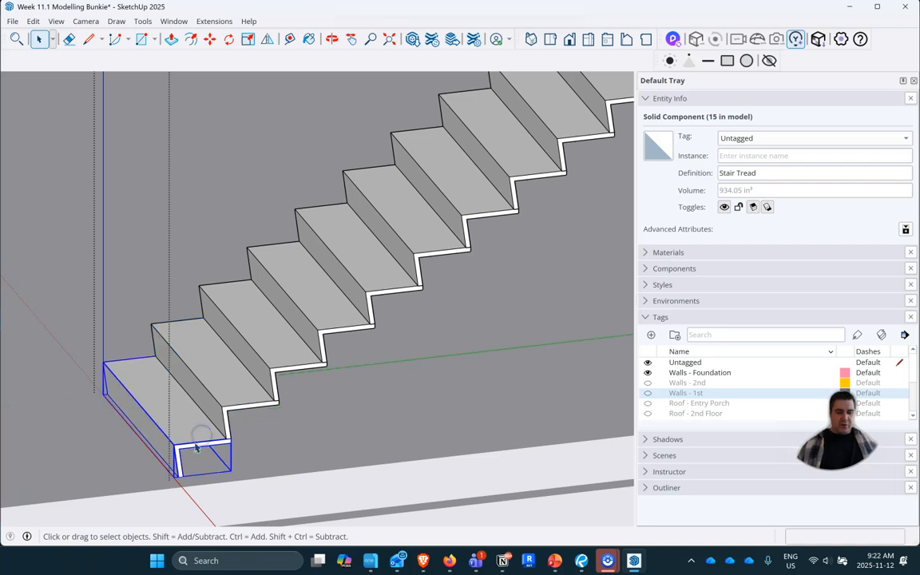
scroll(158, 462, "up", 6)
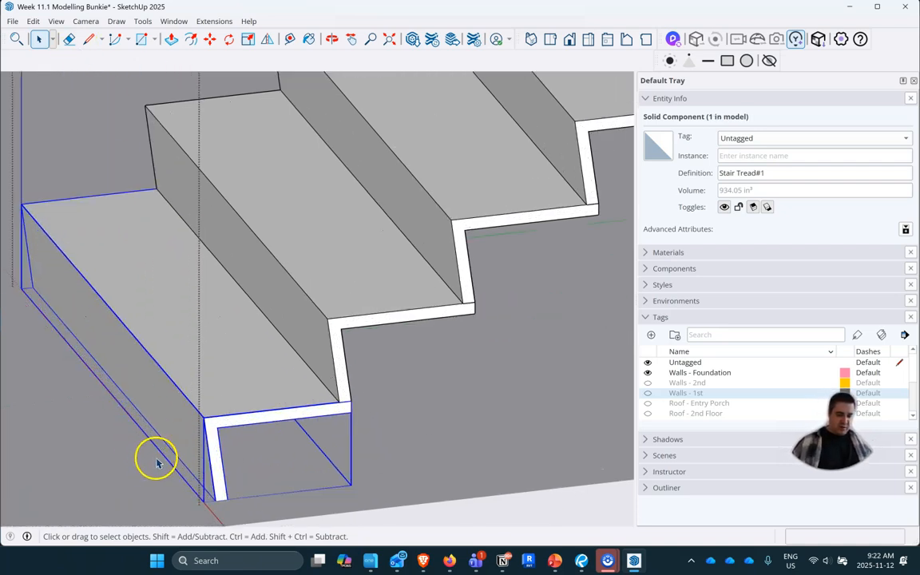
mouse_move(286, 326)
middle_mouse_down()
mouse_move(314, 370)
mouse_move(233, 352)
mouse_move(288, 325)
middle_mouse_up()
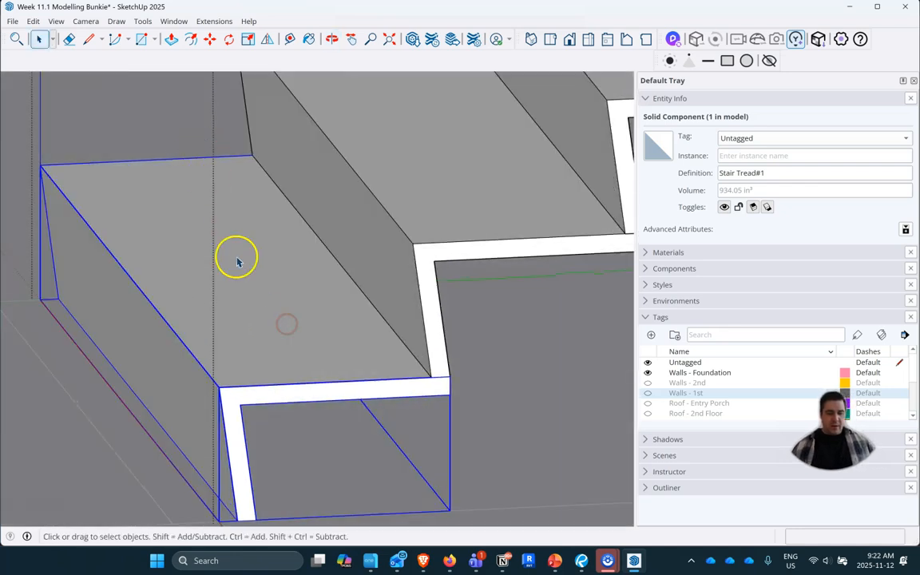
right_click(245, 348)
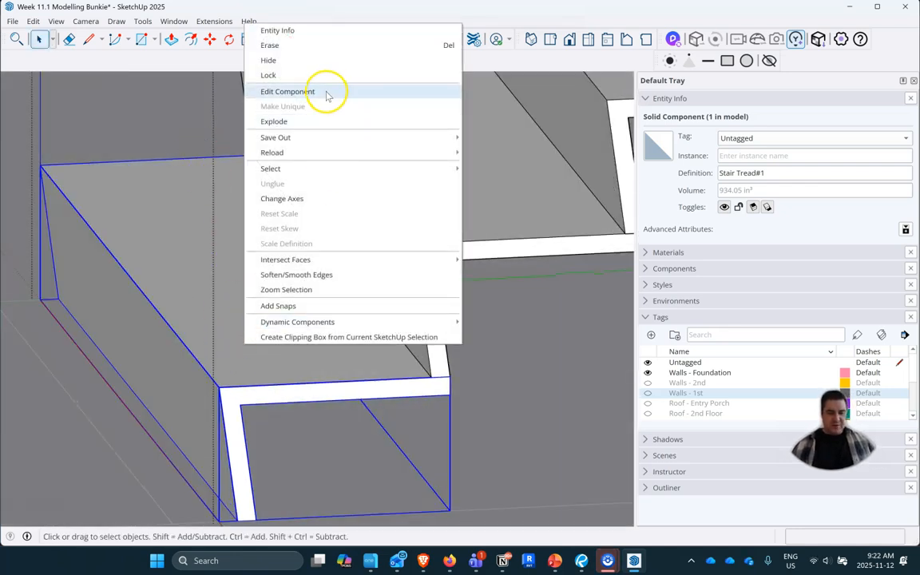
left_click(175, 296)
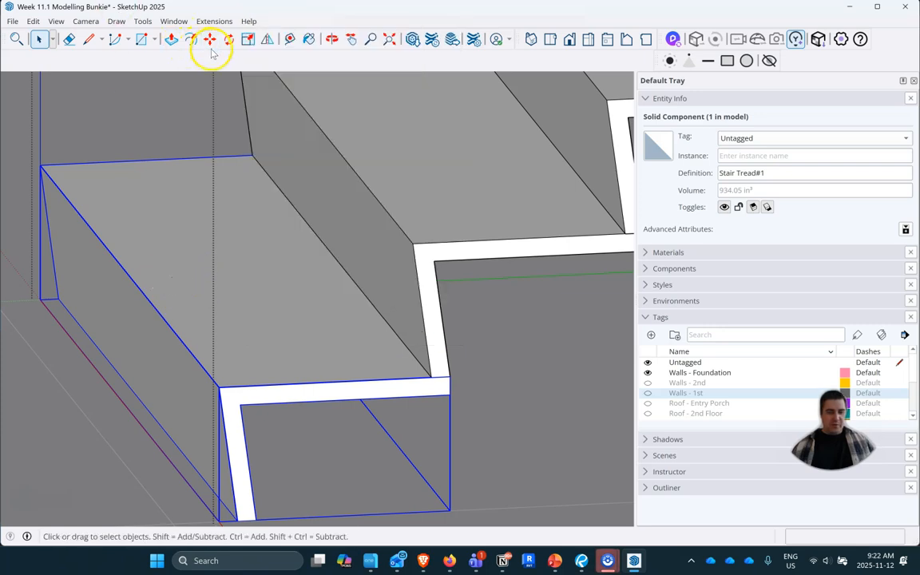
Undo making the lowest tread unique and reselect that tread.
left_click(271, 202)
left_click(248, 285)
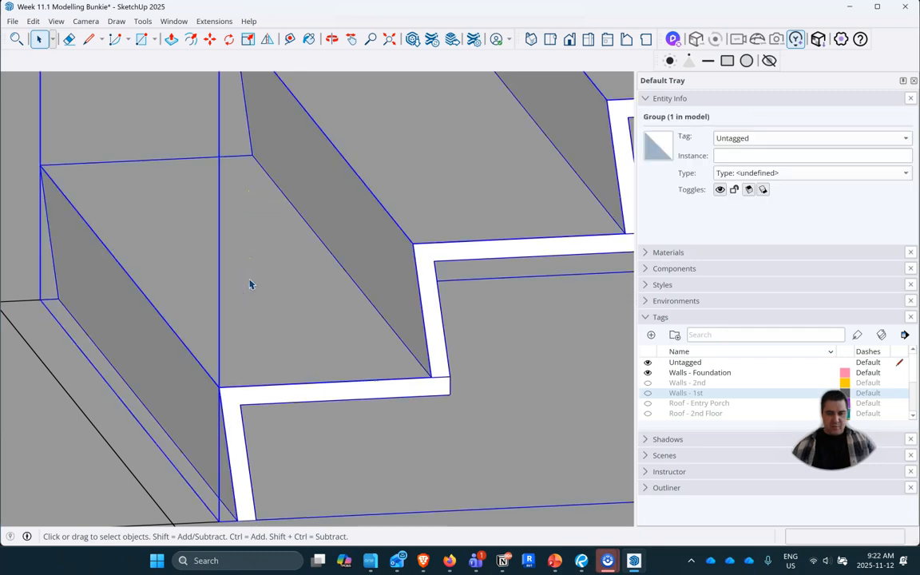
double_click(250, 283)
left_click(250, 283)
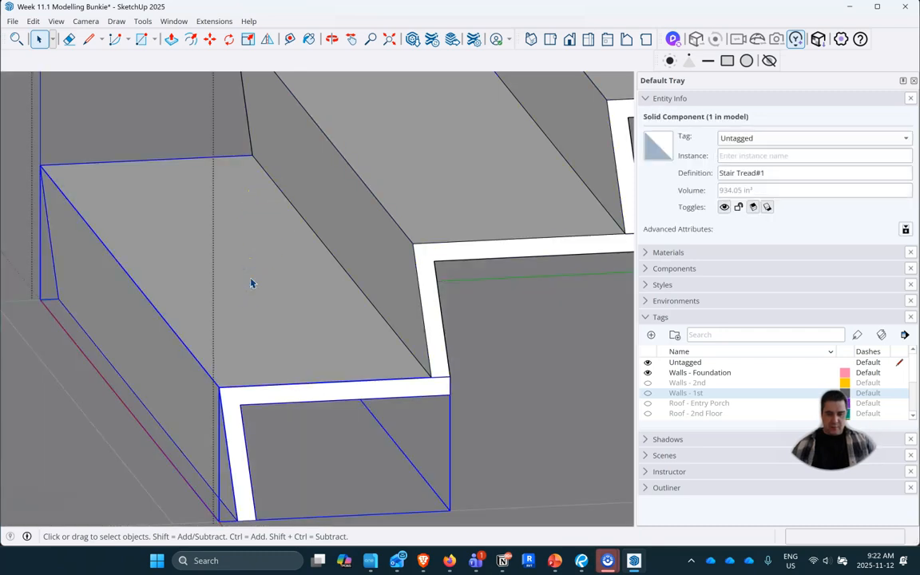
right_click(250, 283)
left_click(251, 282)
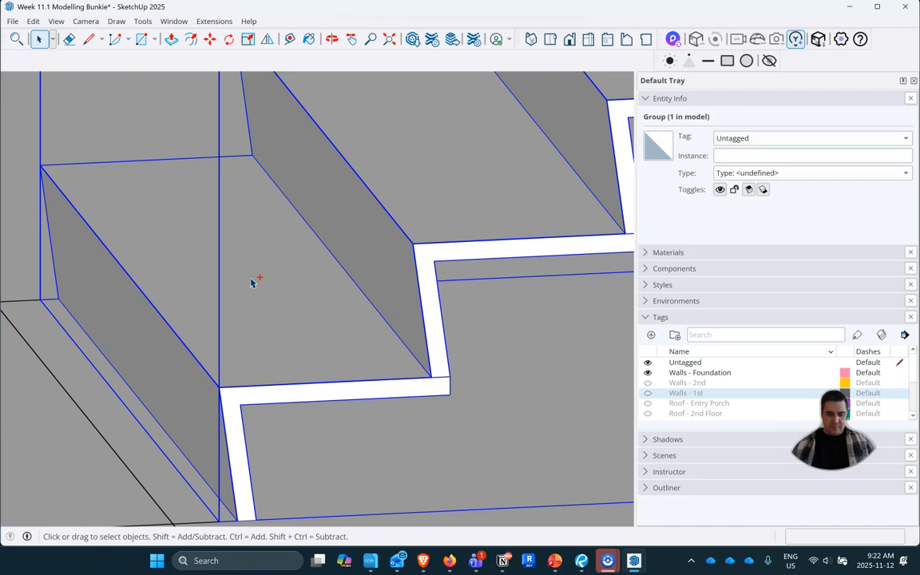
double_click(250, 282)
key("Escape")
left_click(250, 282)
double_click(250, 279)
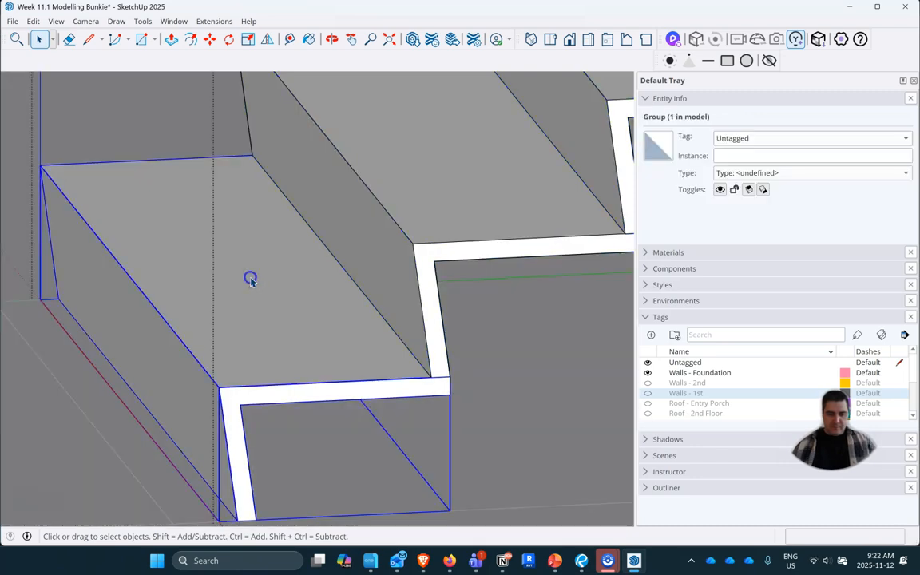
left_click(249, 281)
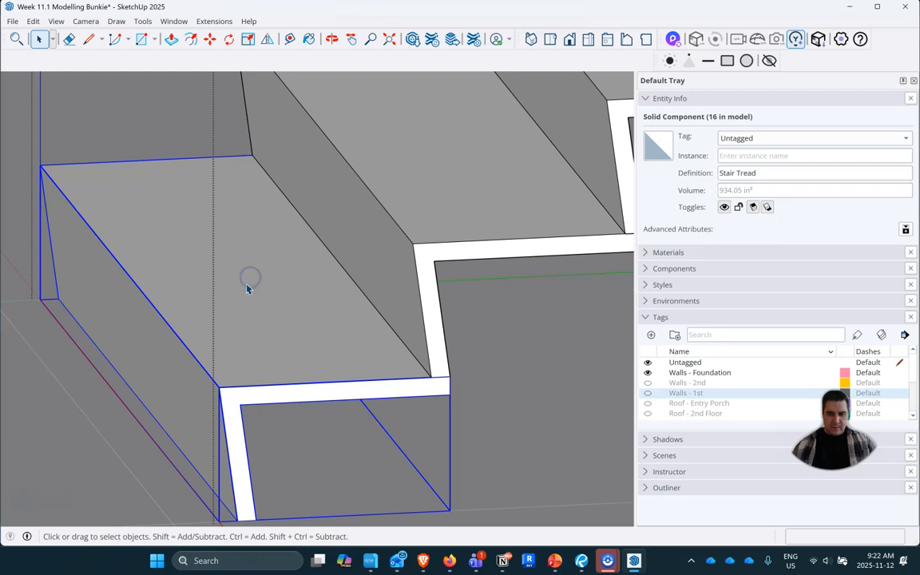
Copy the lowest tread about 6' 9/16" away to a clear spot beside the stair.
left_click(762, 175)
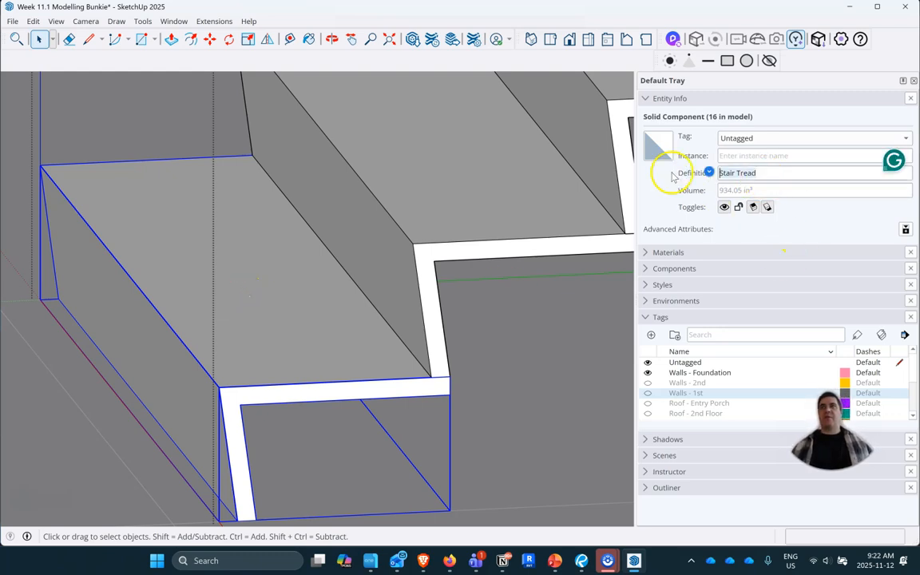
left_click(209, 39)
scroll(347, 445, "down", 2)
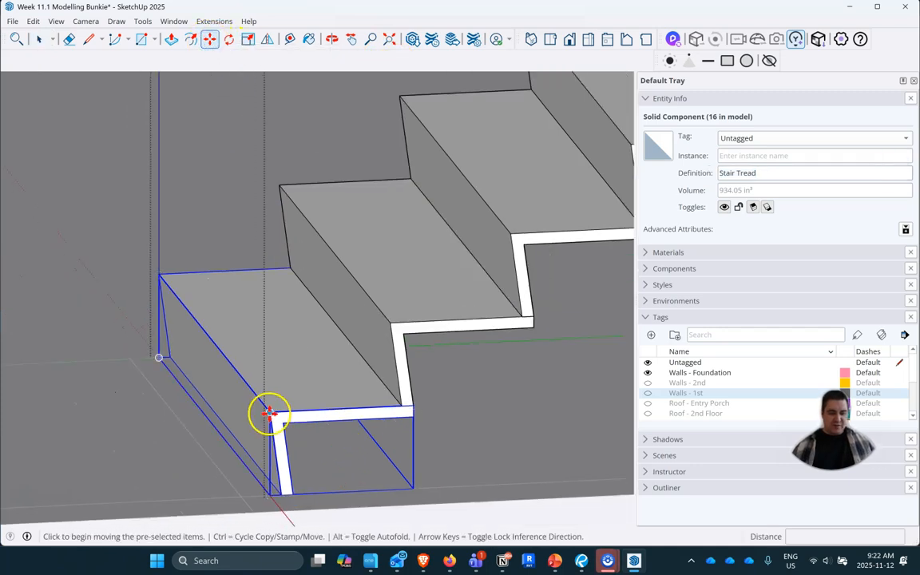
left_click(266, 411)
key("ctrl")
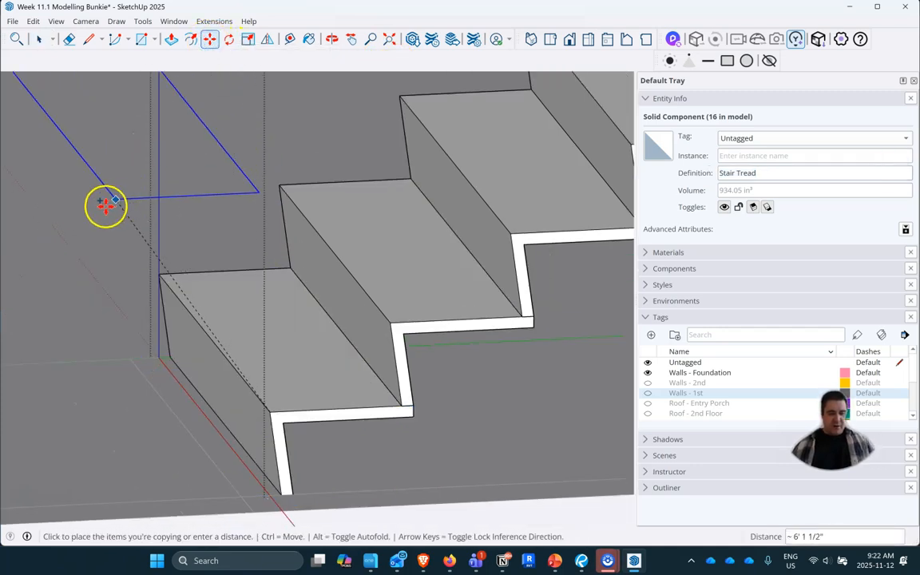
left_click(104, 214)
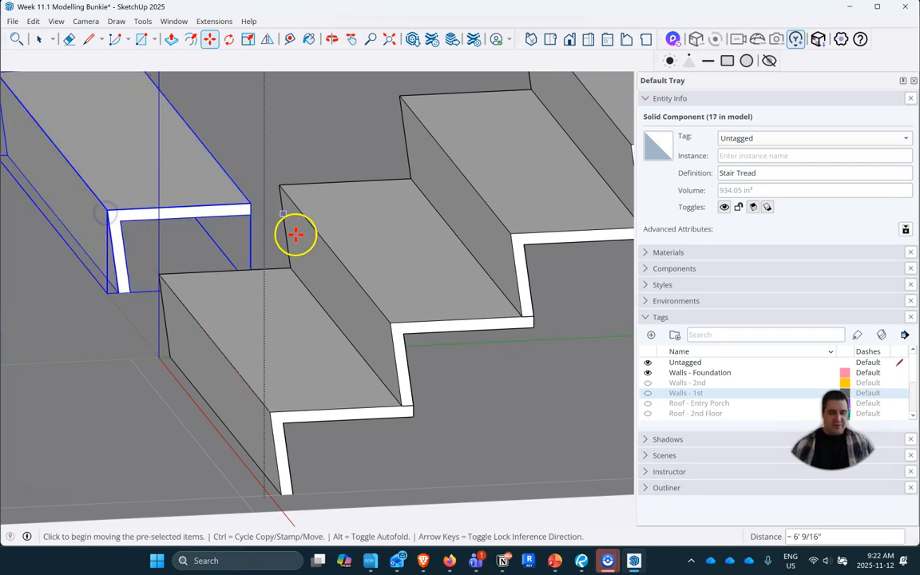
Make the copied tread beside the stair a unique component.
left_click(39, 38)
right_click(127, 166)
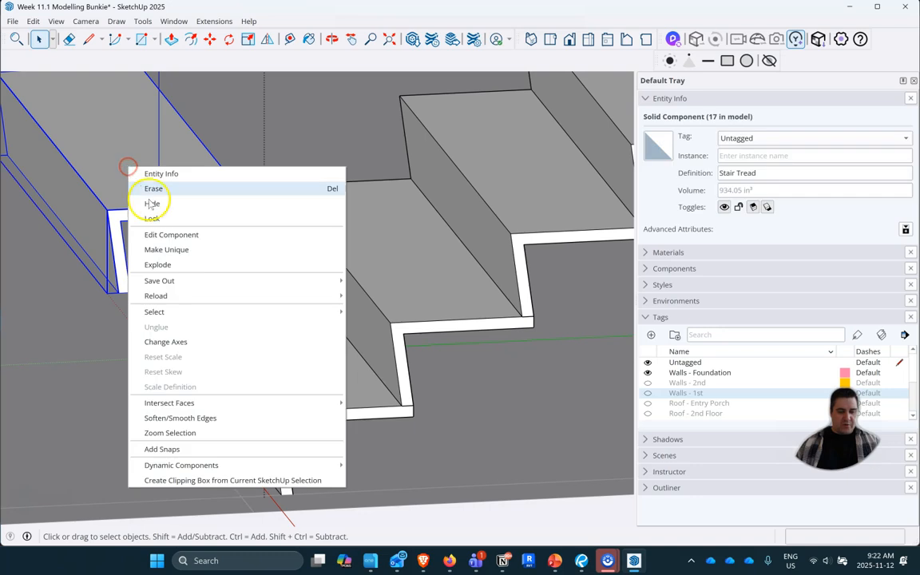
left_click(167, 249)
Open the lowest tread for editing and draw a vertical line from the riser's bottom front corner up to the tread's underside level.
left_click(271, 310)
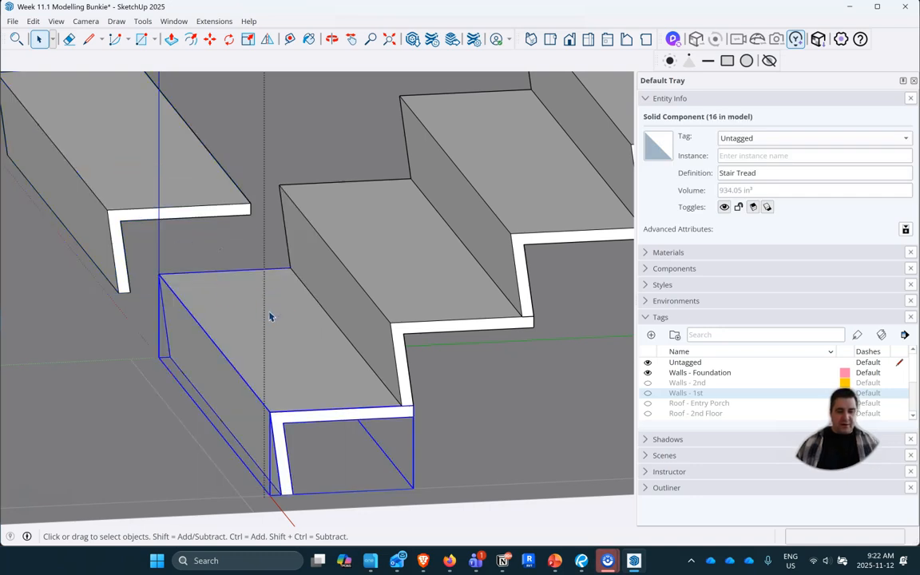
double_click(270, 312)
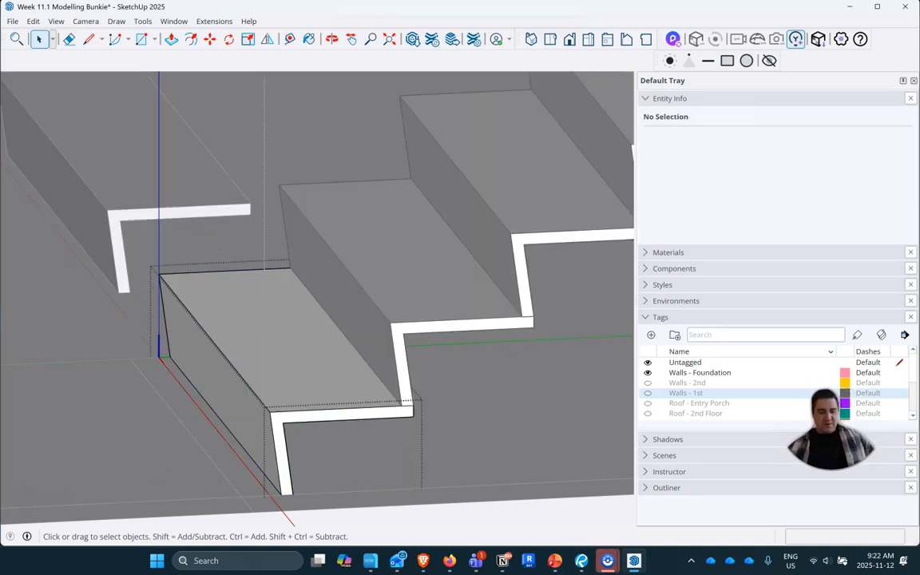
scroll(268, 409, "up", 5)
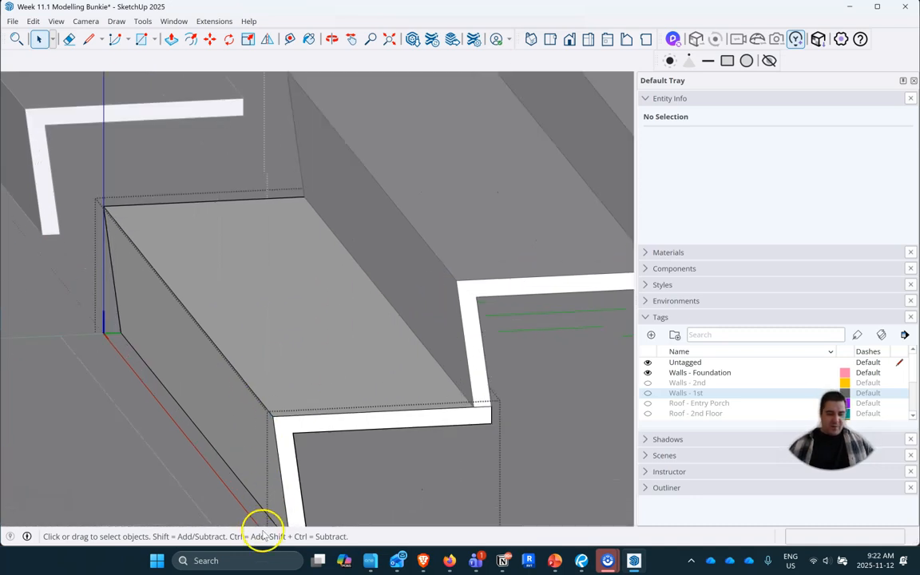
scroll(291, 264, "down", 3)
scroll(292, 374, "up", 2)
left_click(88, 38)
left_click(297, 471)
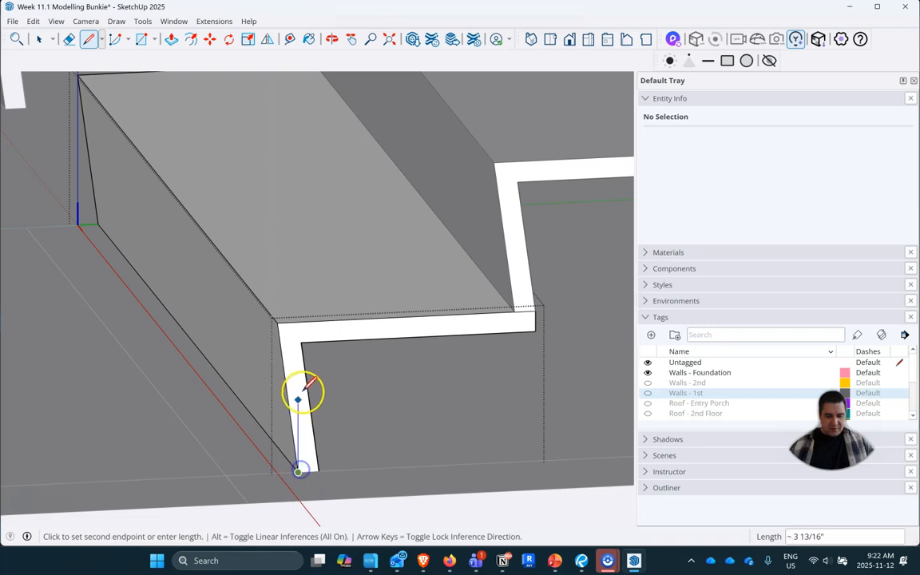
left_click(303, 342)
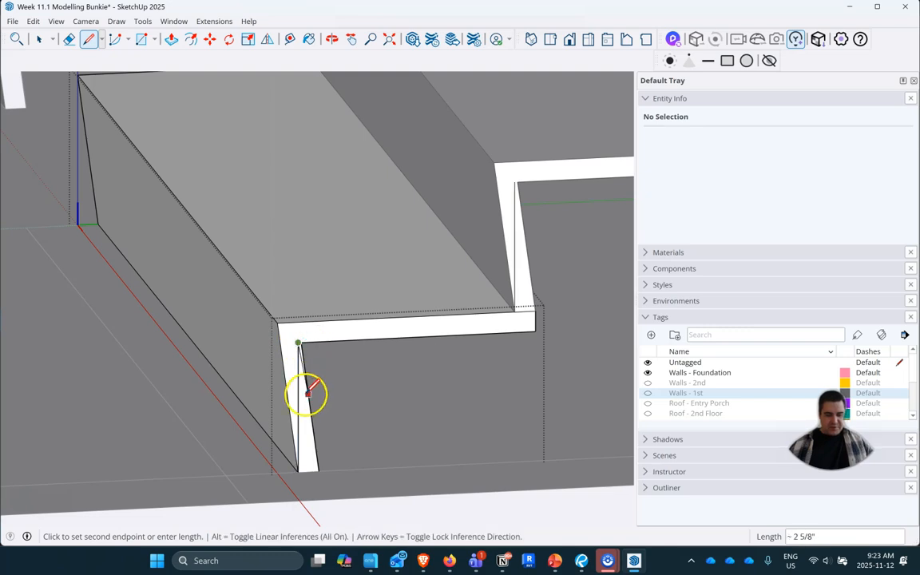
Draw the riser's vertical back edge, close it along the tread's underside to the front line, and erase the old sloped back edge.
scroll(314, 452, "up", 3)
key("Escape")
left_click(328, 474)
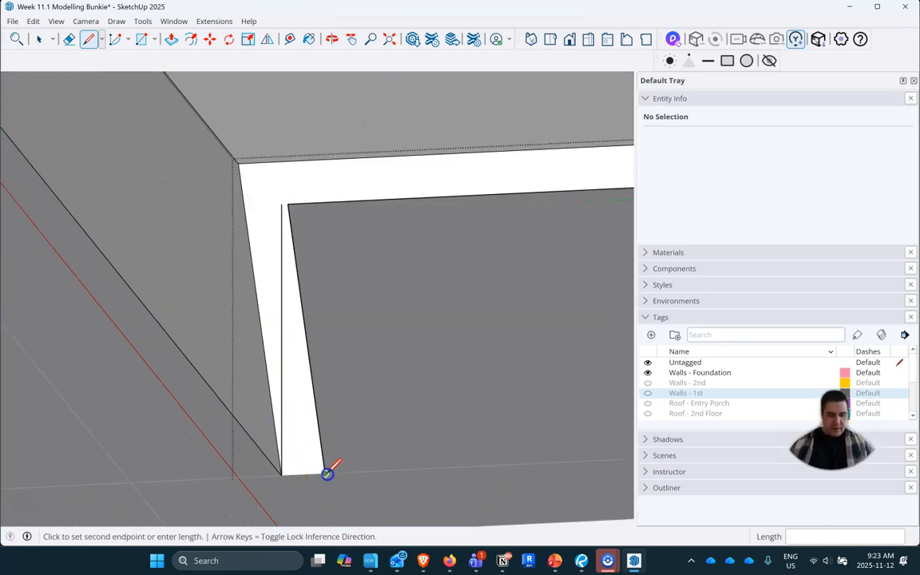
left_click(325, 202)
left_click(318, 205)
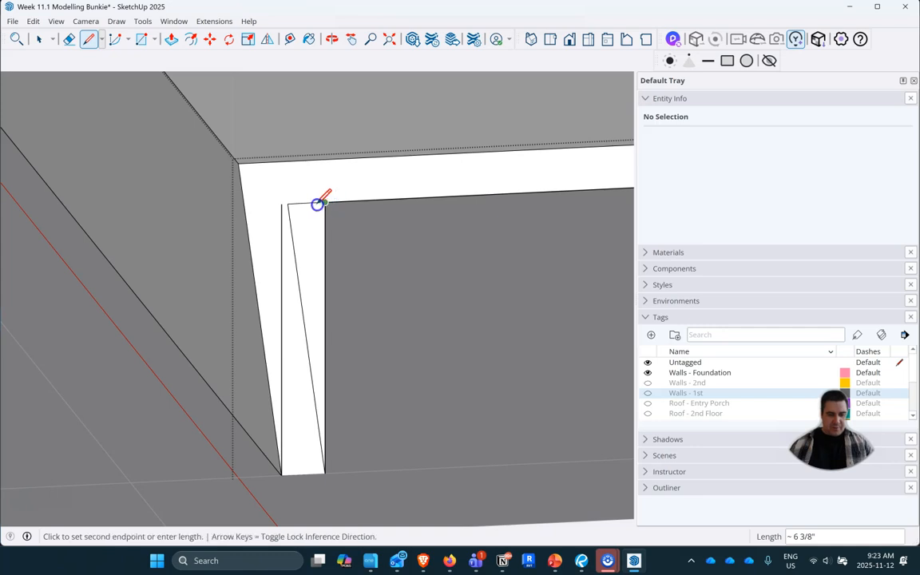
left_click(281, 204)
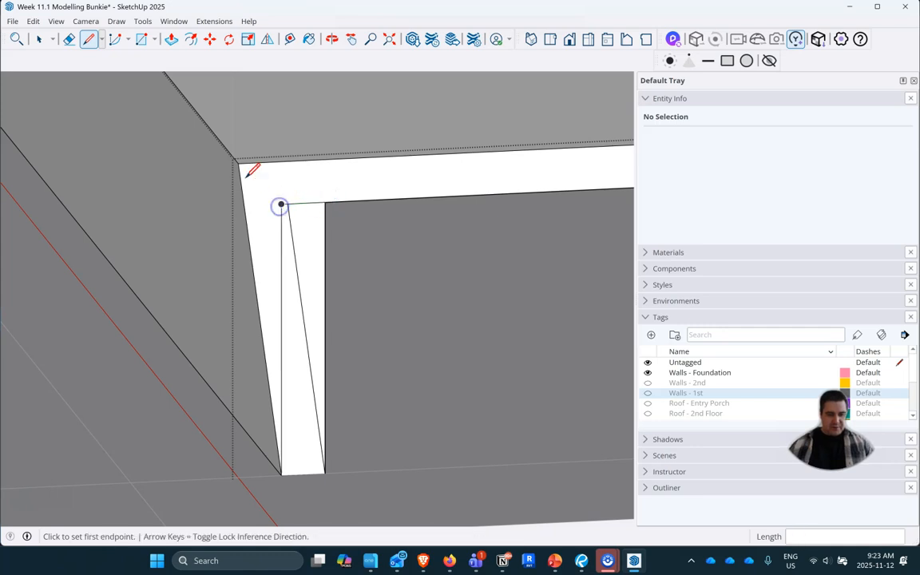
left_click(70, 39)
left_click(303, 289)
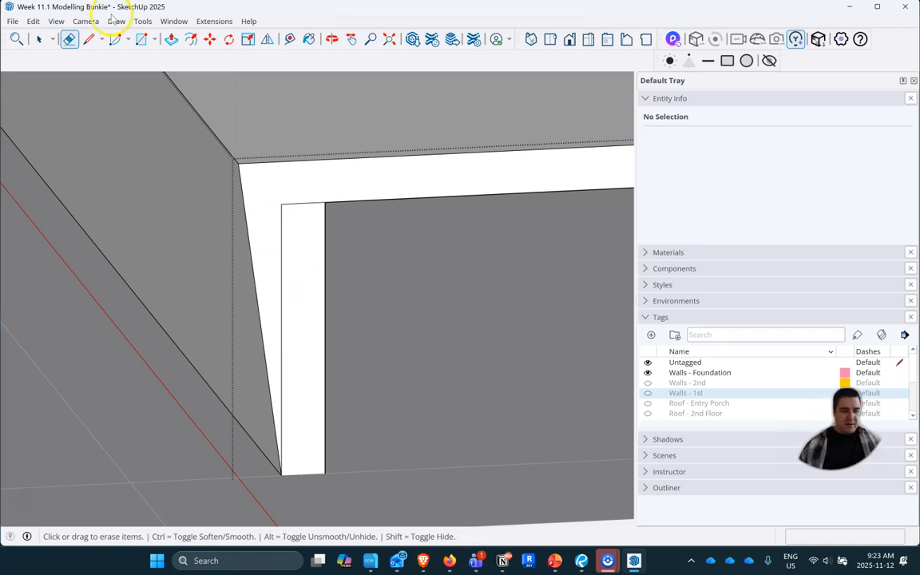
Outline the tread's square nosing by extending the underside 1" forward from the riser's front line and closing it with the tread's top front corner.
left_click(88, 38)
left_click(282, 206)
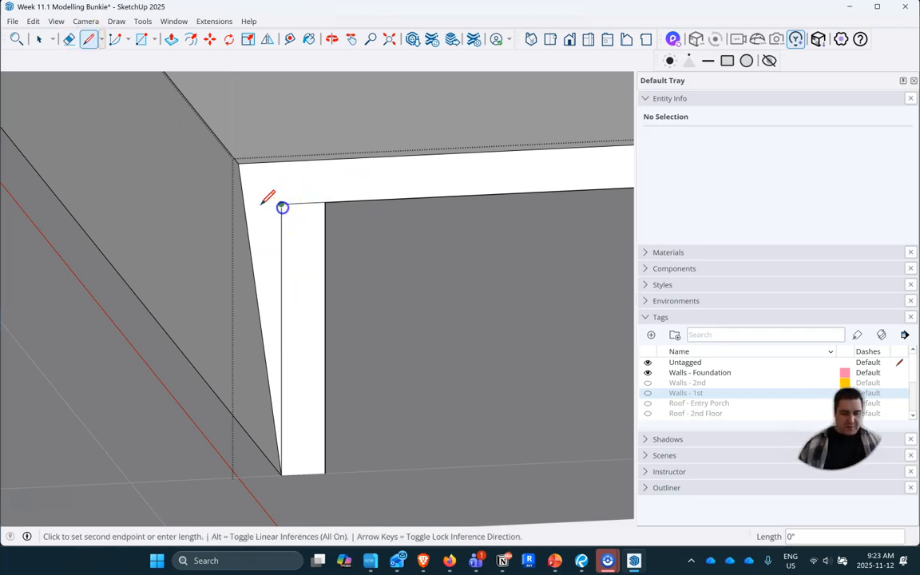
right_click(238, 206)
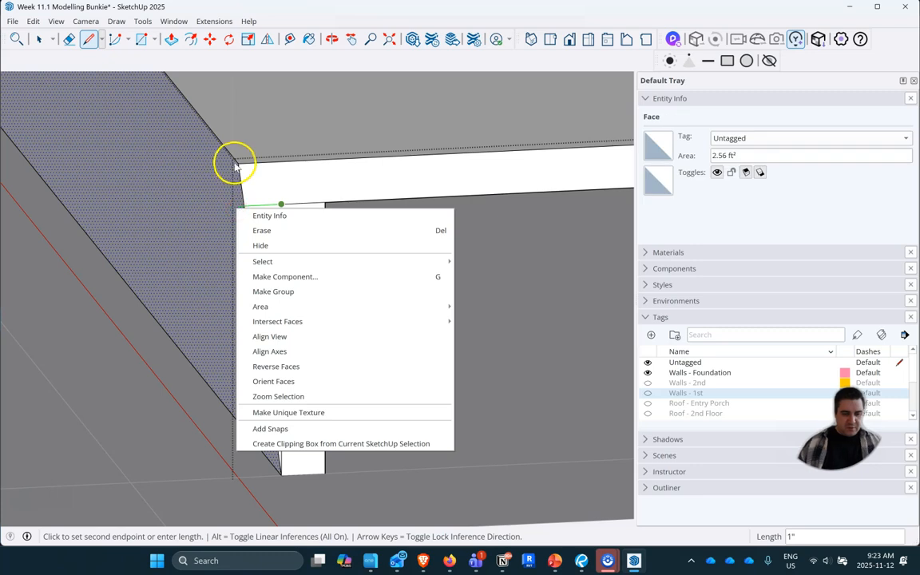
left_click(213, 148)
left_click(238, 206)
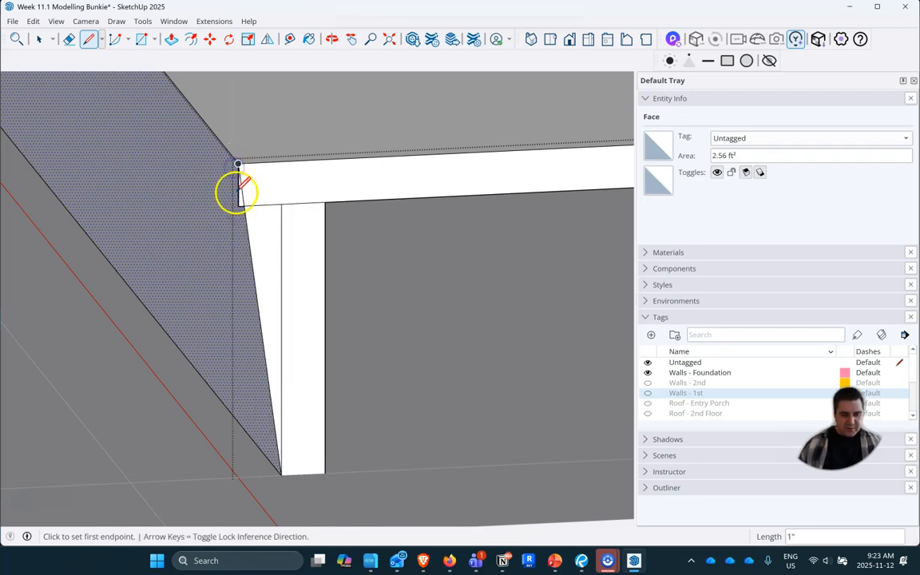
Erase the old sloped front edge below the nosing and its leftover piece on the nosing's end face.
left_click(69, 39)
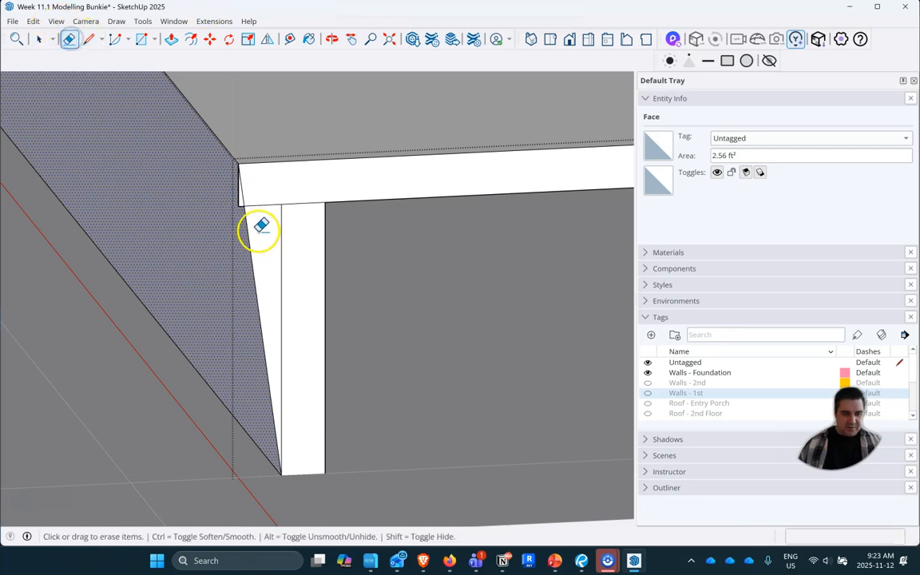
scroll(351, 271, "down", 4)
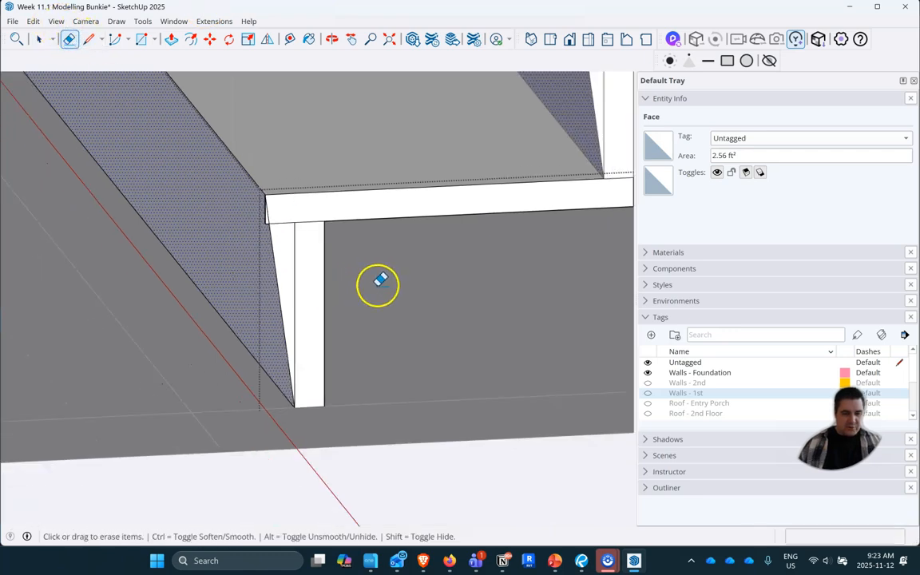
scroll(310, 247, "up", 5)
left_click(296, 270)
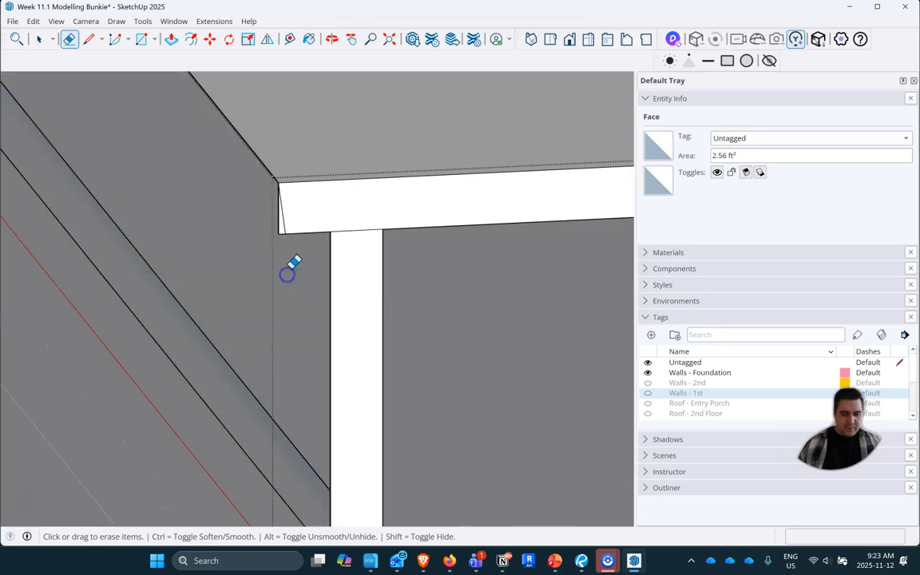
scroll(287, 275, "down", 3)
scroll(288, 246, "up", 3)
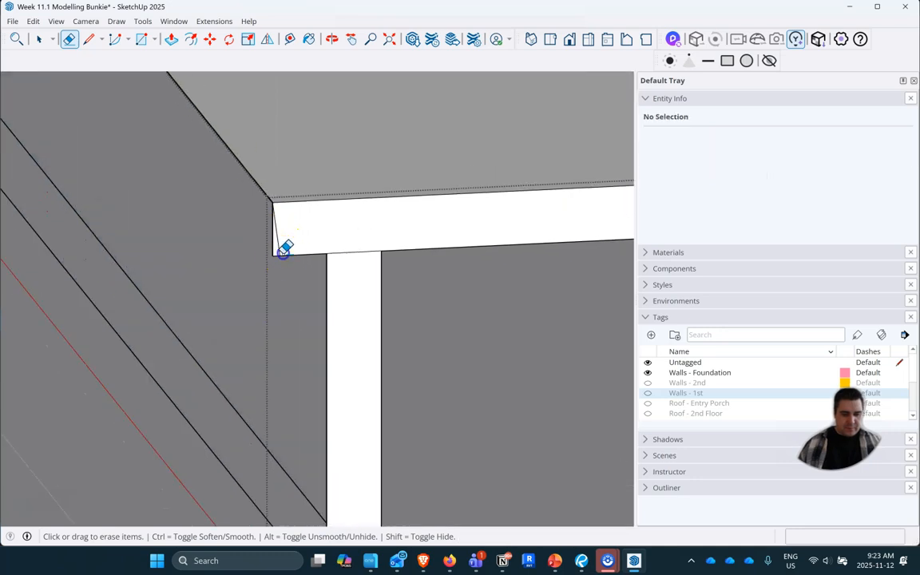
left_click(281, 249)
scroll(319, 230, "up", 2)
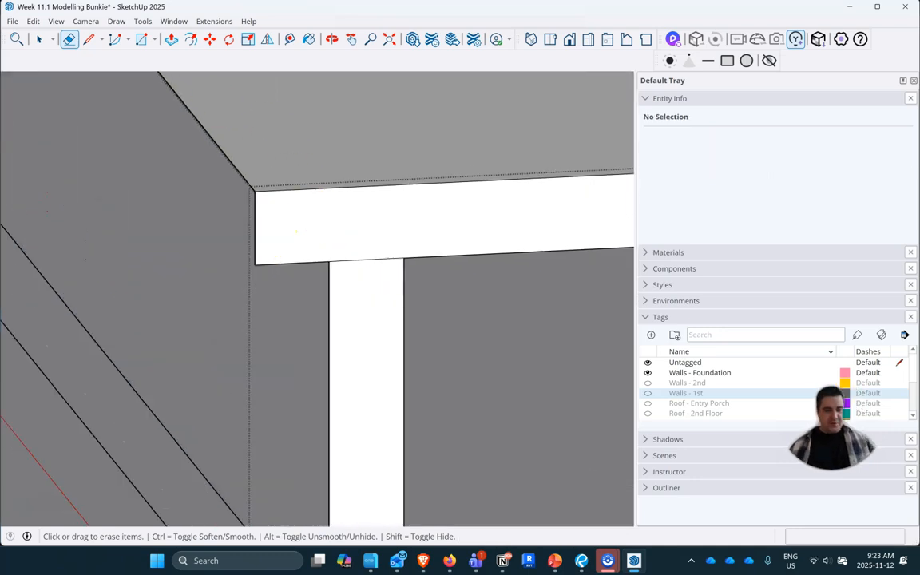
left_click(115, 40)
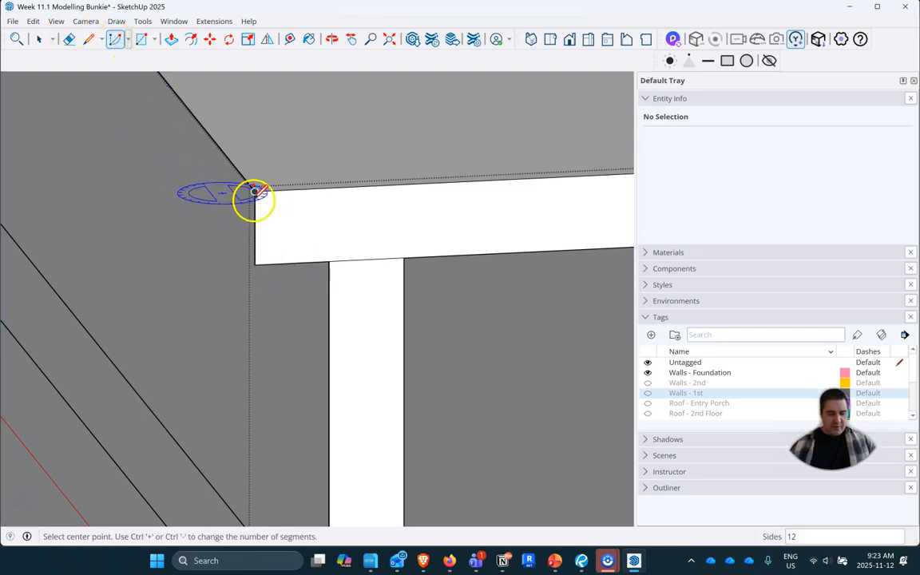
left_click(254, 229)
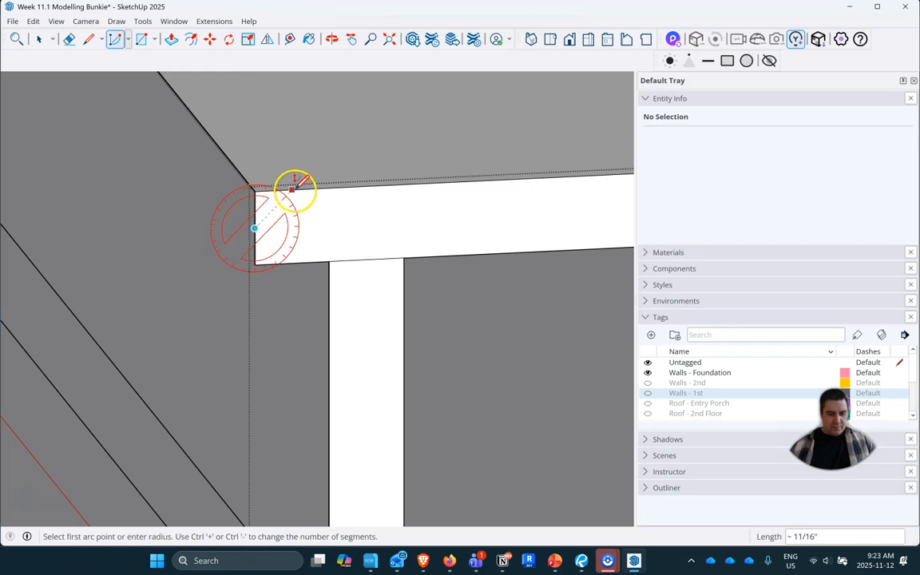
right_click(294, 190)
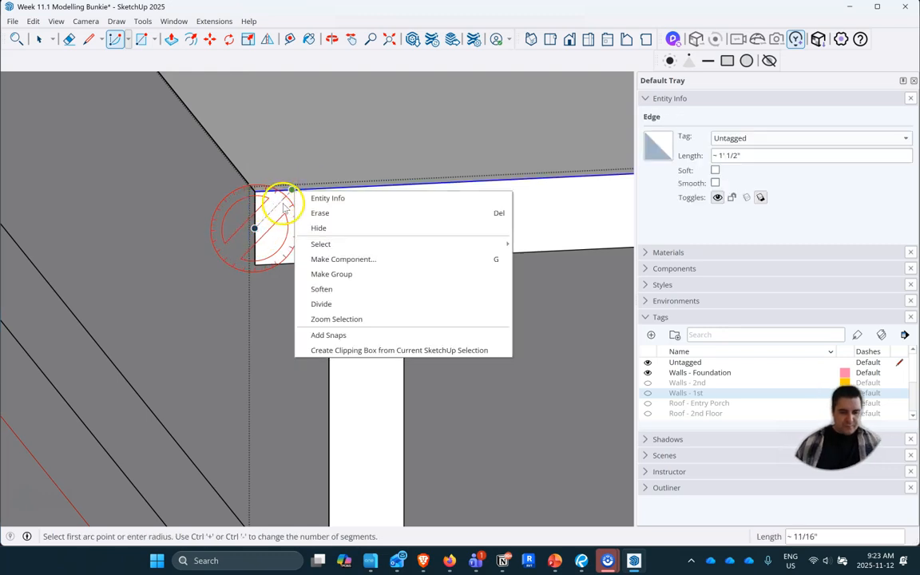
left_click(291, 190)
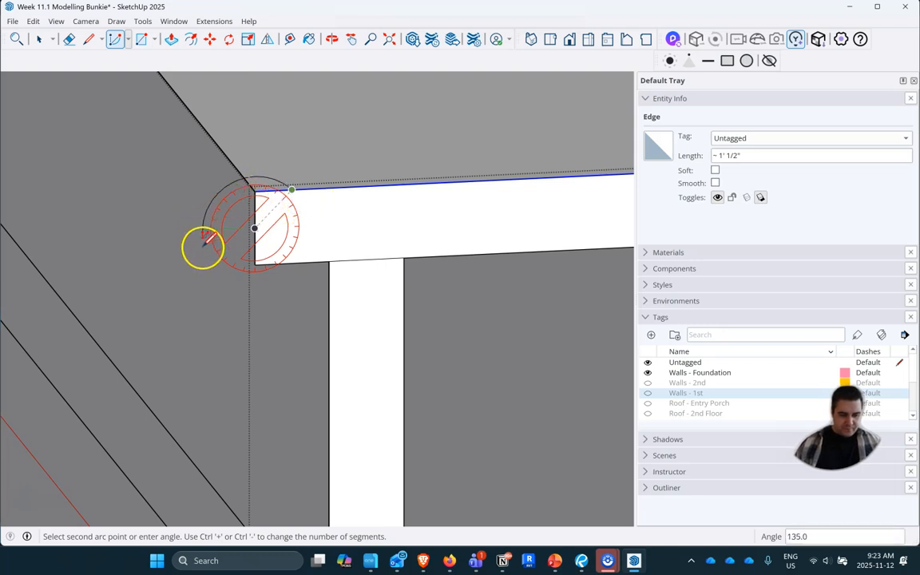
key("Escape")
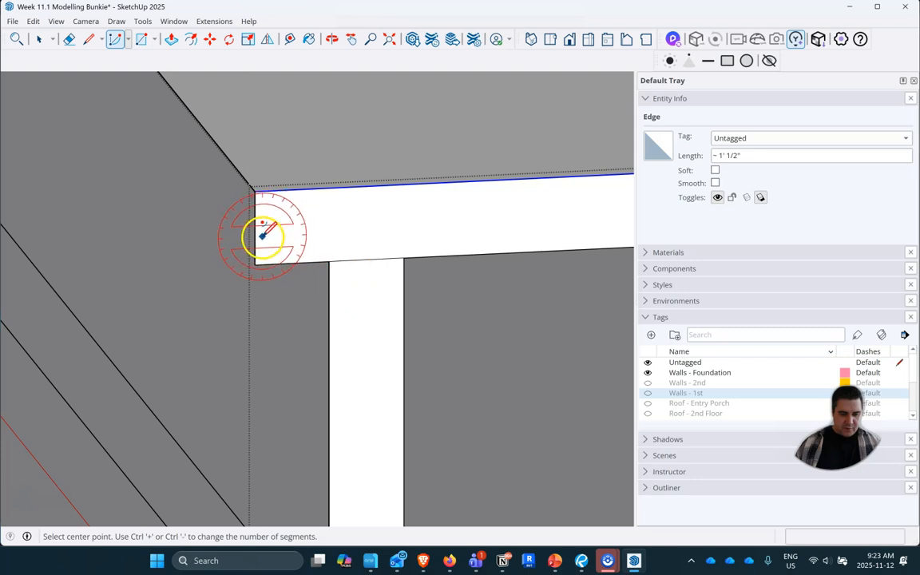
left_click(328, 187)
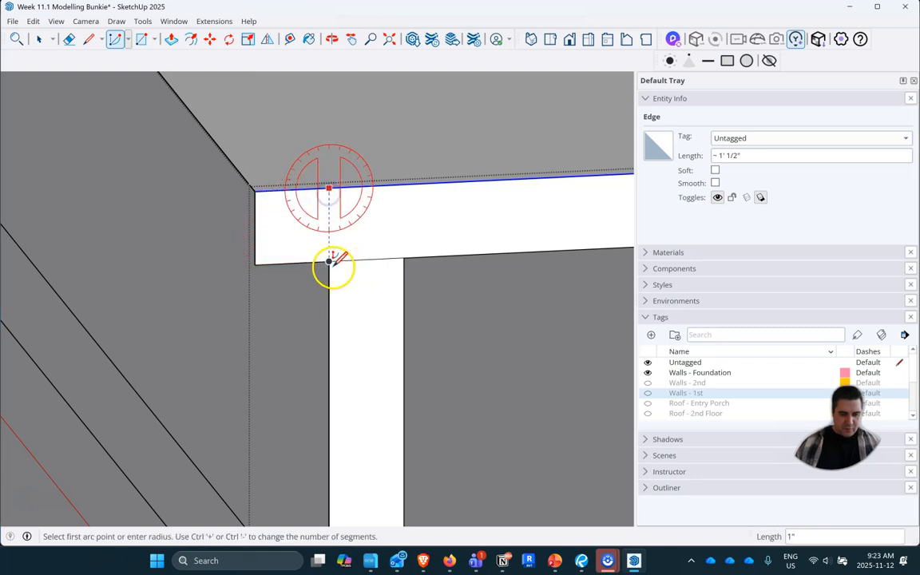
left_click_drag(332, 263, 255, 216)
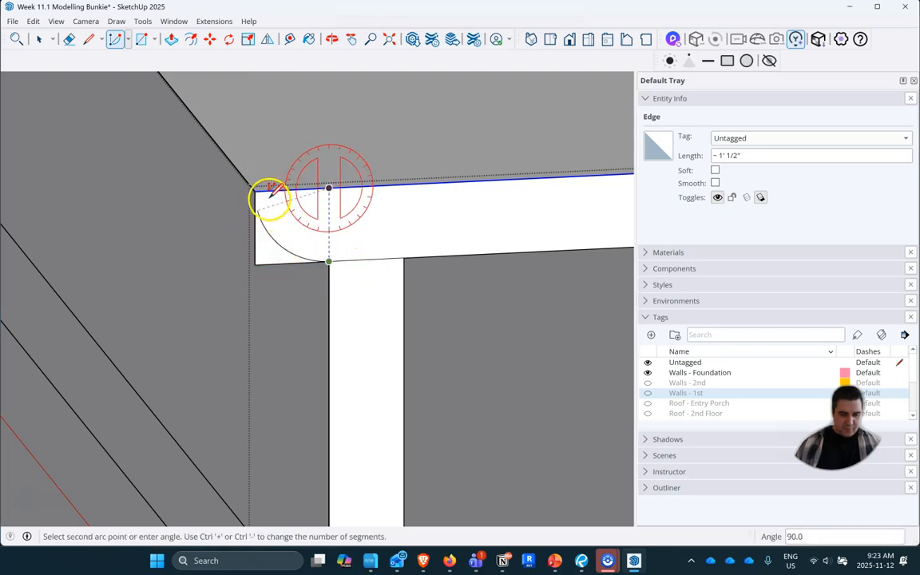
key("Escape")
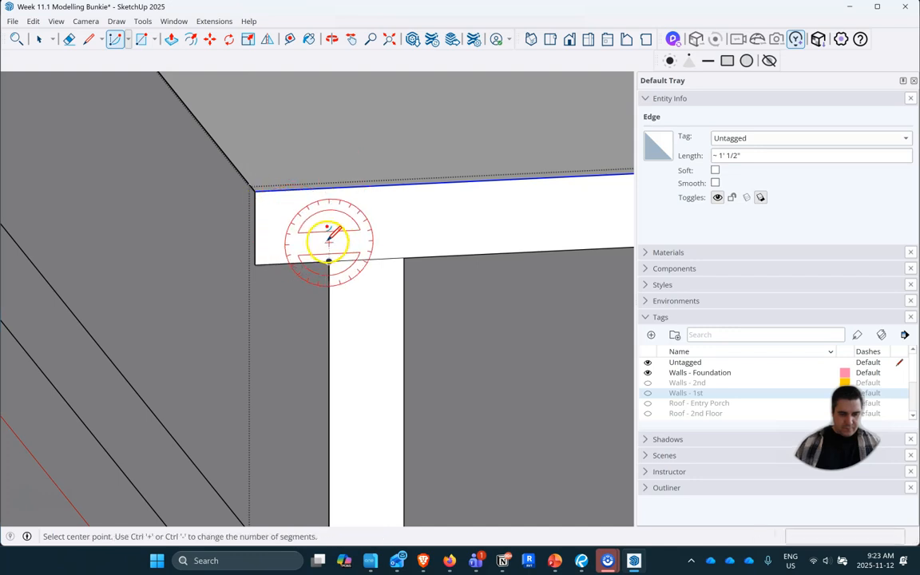
left_click(328, 223)
left_click(329, 261)
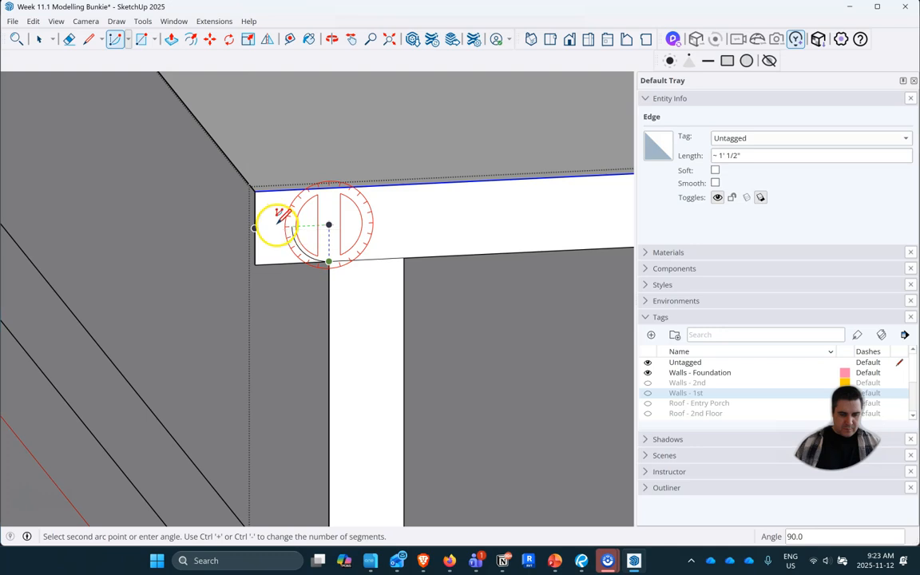
key("Escape")
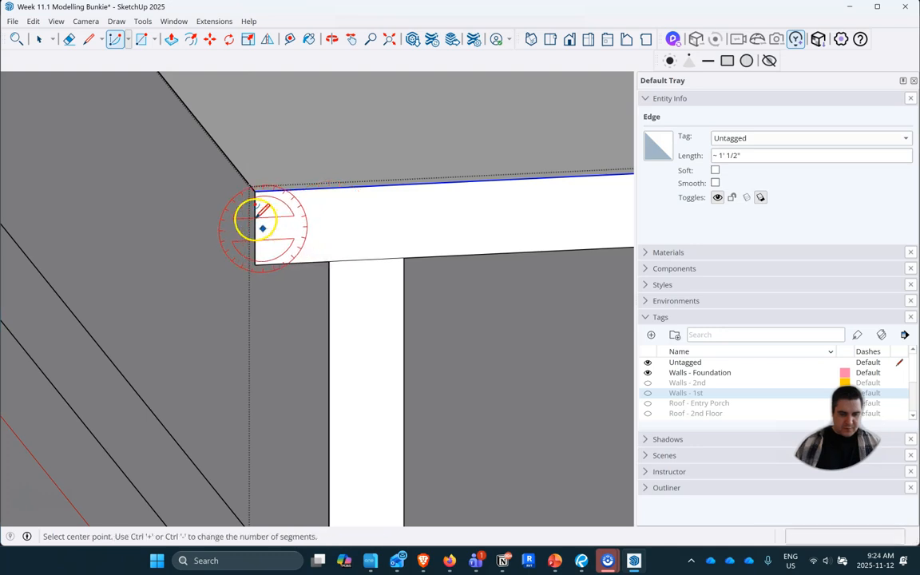
Draw a 0.5" construction line inward from the midpoint of the nosing's front edge.
left_click(38, 38)
left_click(88, 38)
left_click(255, 228)
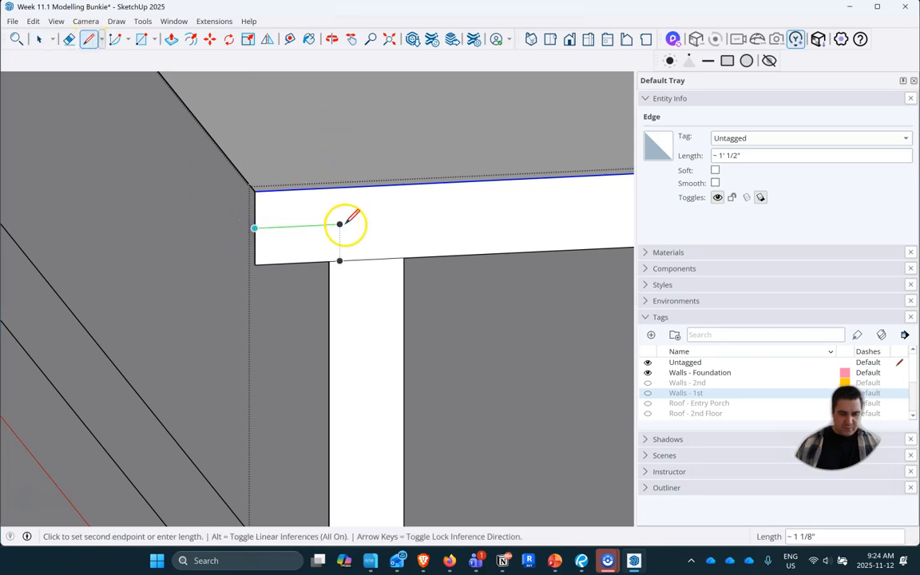
type(".5\"")
key("Return")
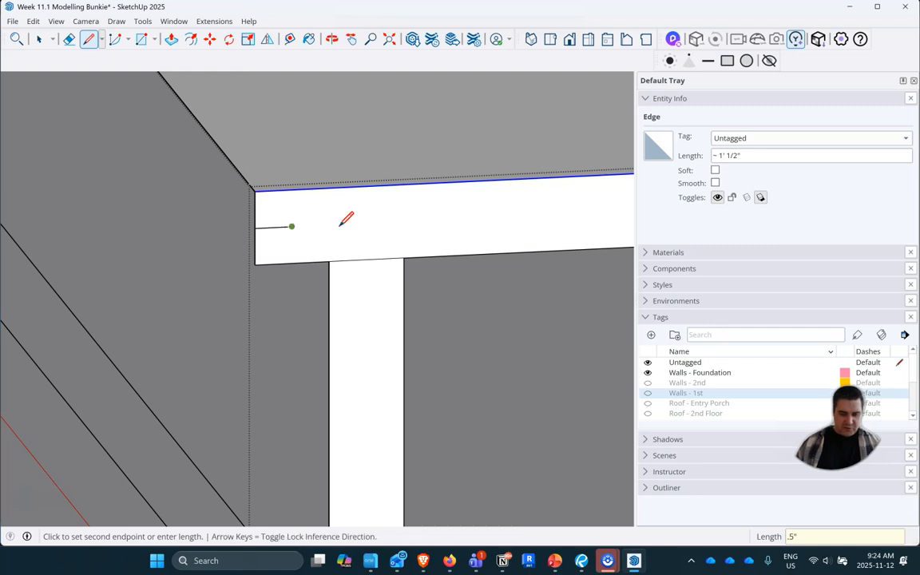
Draw a 180° arc centred on the construction line's inner end, from the tread's underside around to its top edge.
left_click(115, 38)
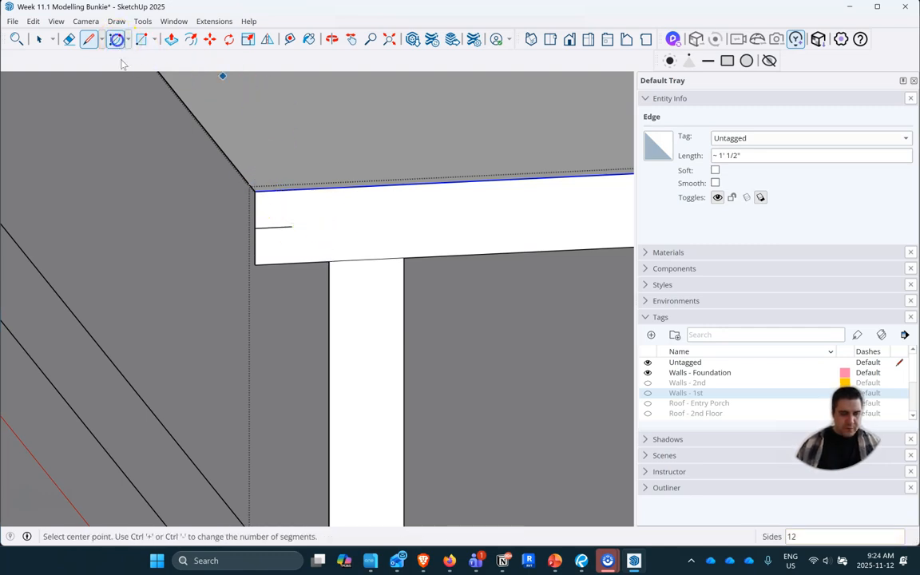
left_click(290, 226)
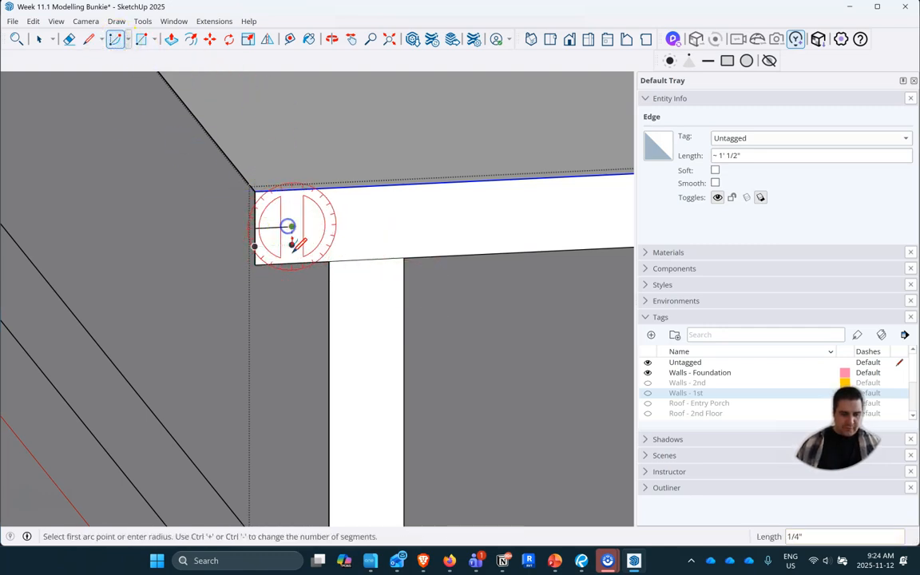
left_click(292, 262)
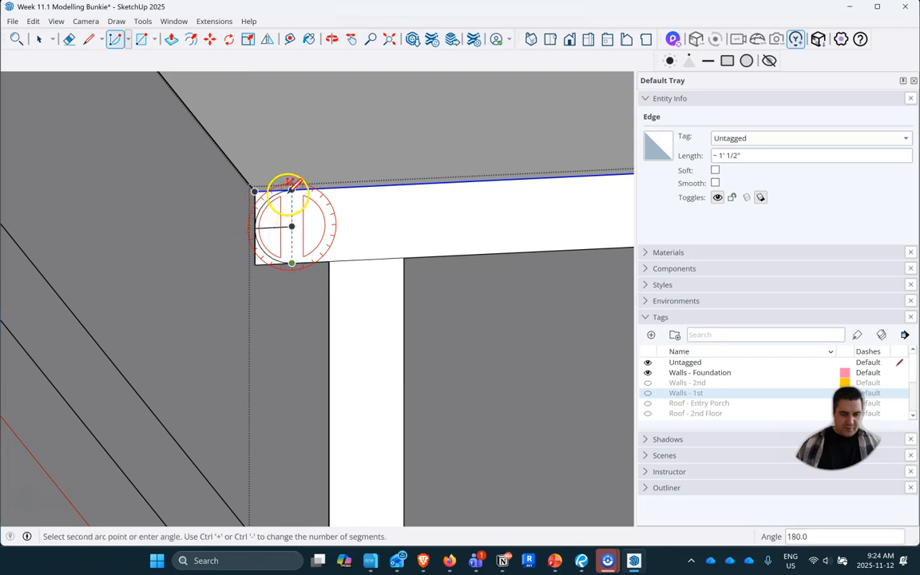
left_click(291, 189)
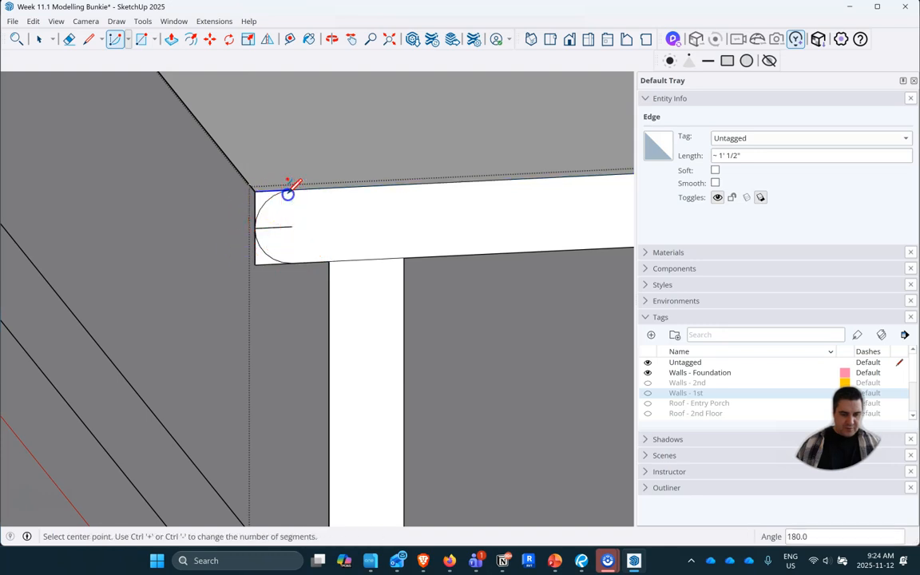
Erase the 0.5" construction line and the square corner edges outside the arc on the tread's nosing profile.
left_click(69, 39)
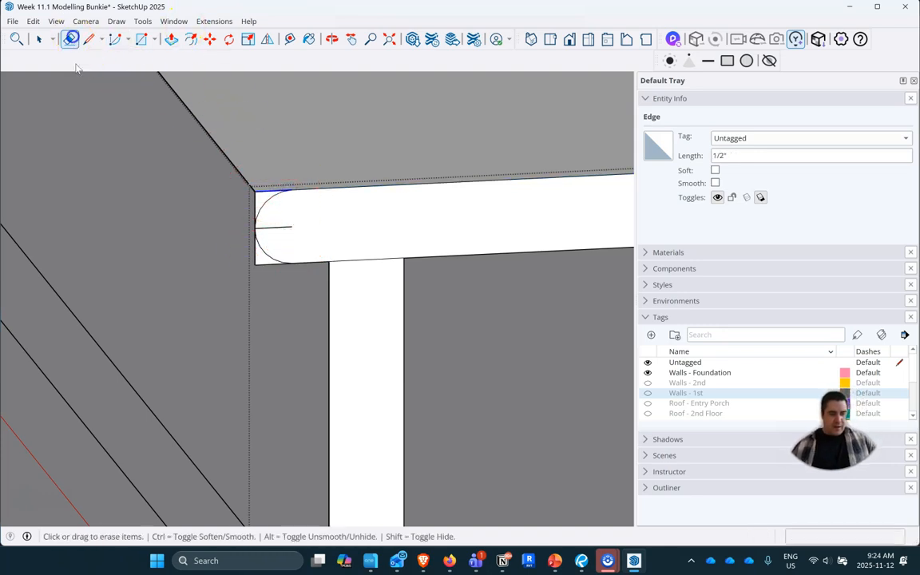
left_click(258, 265)
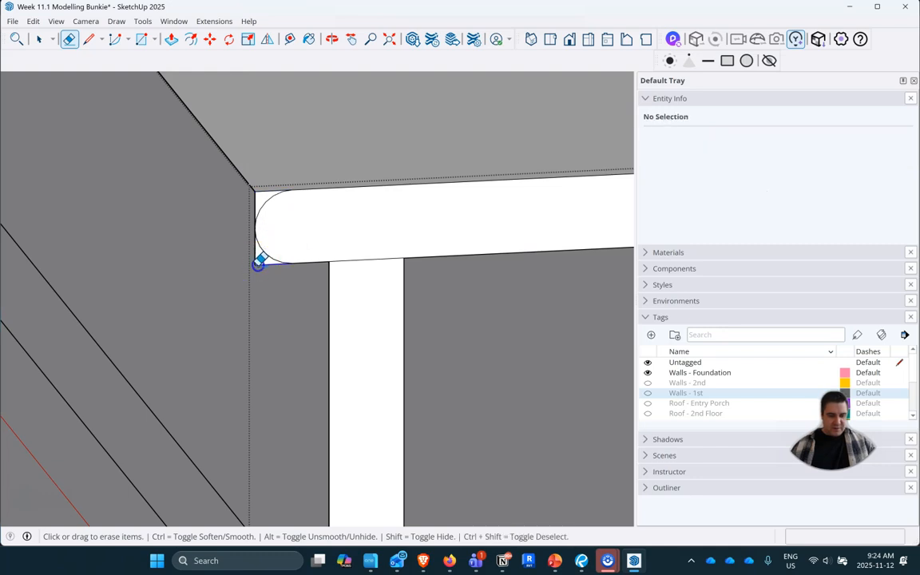
left_click(258, 190)
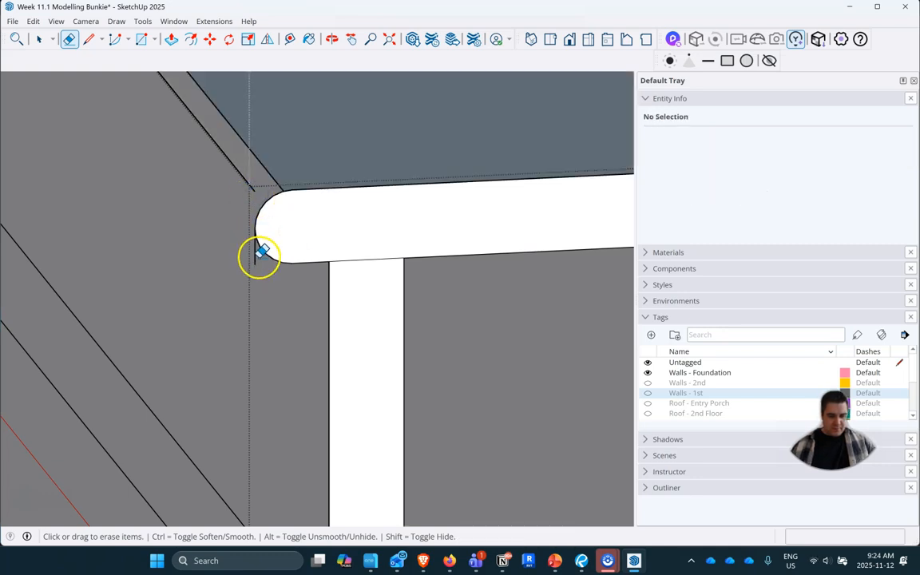
Erase the old tread and sloped riser edges behind the profile, keeping the end profile and the narrow back strip.
scroll(296, 335, "down", 3)
mouse_move(296, 335)
middle_mouse_down()
mouse_move(306, 338)
mouse_move(290, 323)
middle_mouse_up()
scroll(287, 328, "down", 3)
scroll(247, 226, "up", 3)
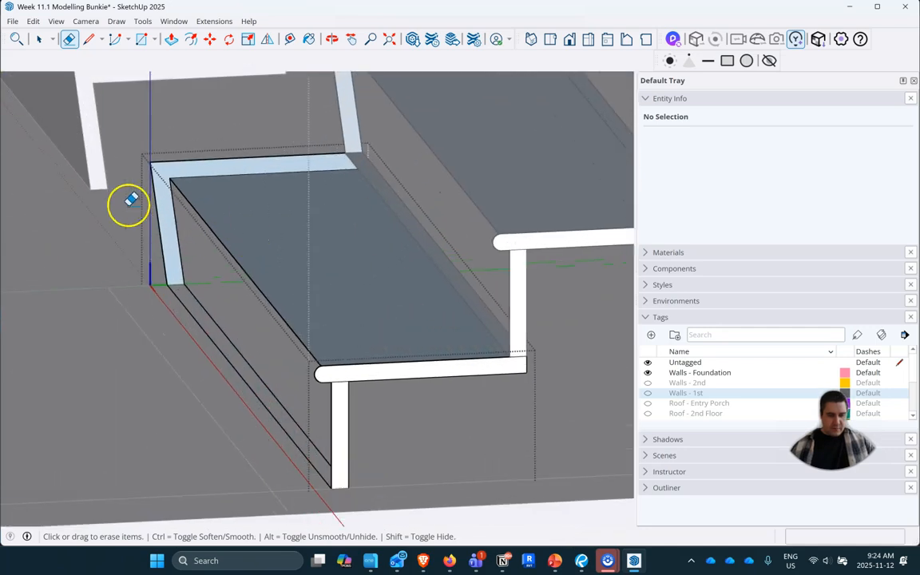
mouse_move(152, 148)
left_mouse_down()
mouse_move(148, 189)
mouse_move(169, 205)
mouse_move(162, 218)
left_mouse_up()
left_click(177, 306)
left_click(178, 203)
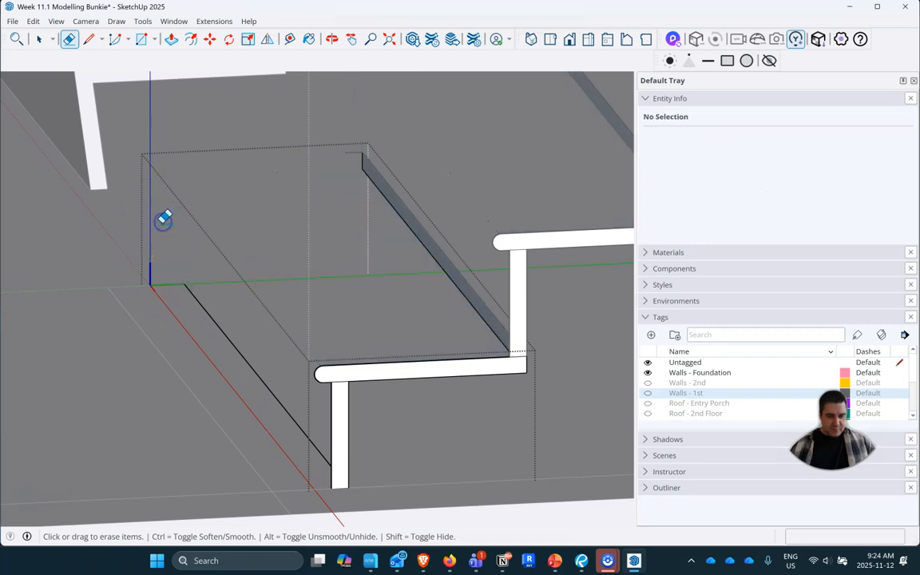
left_click_drag(272, 278, 270, 277)
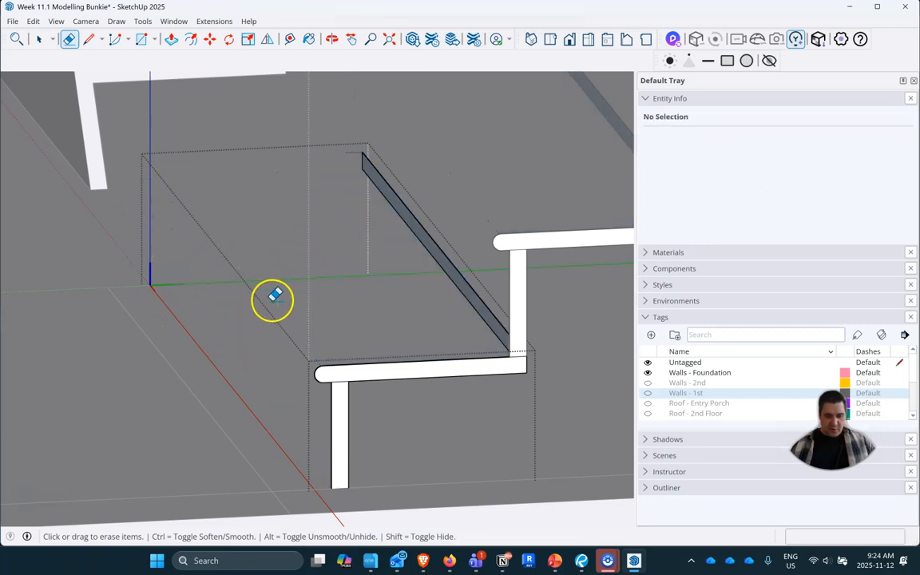
Push/Pull the rounded-nosing tread profile about 2' 10 1/4" across the stair's width.
scroll(332, 365, "up", 2)
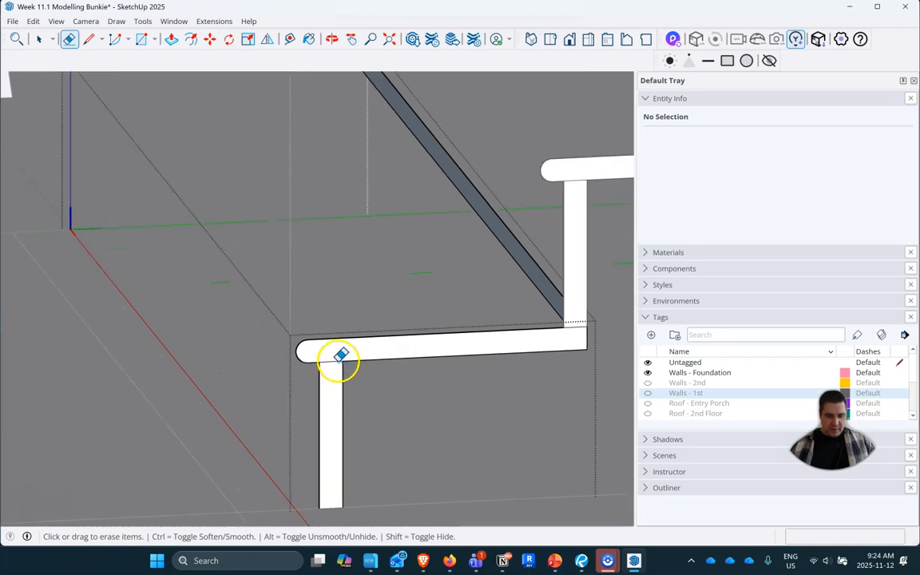
scroll(336, 365, "down", 3)
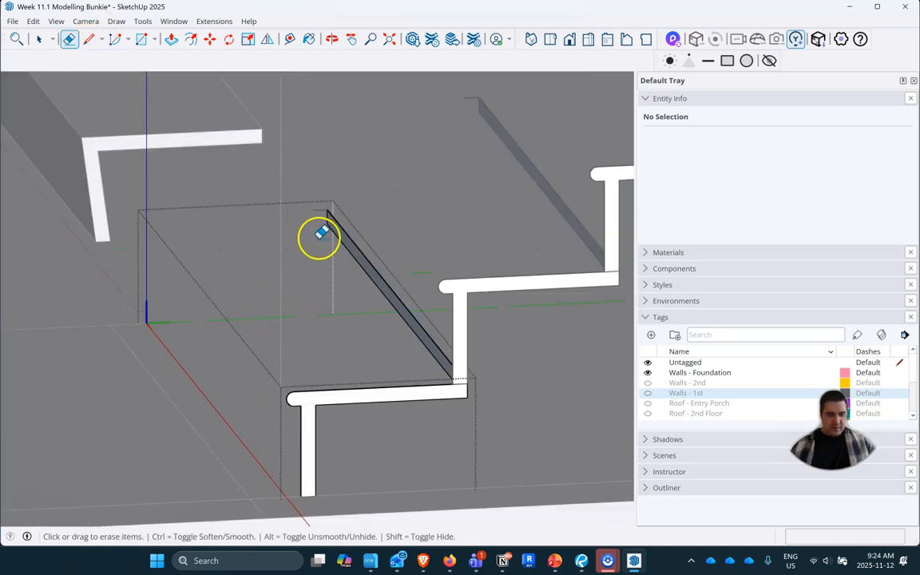
left_click(171, 38)
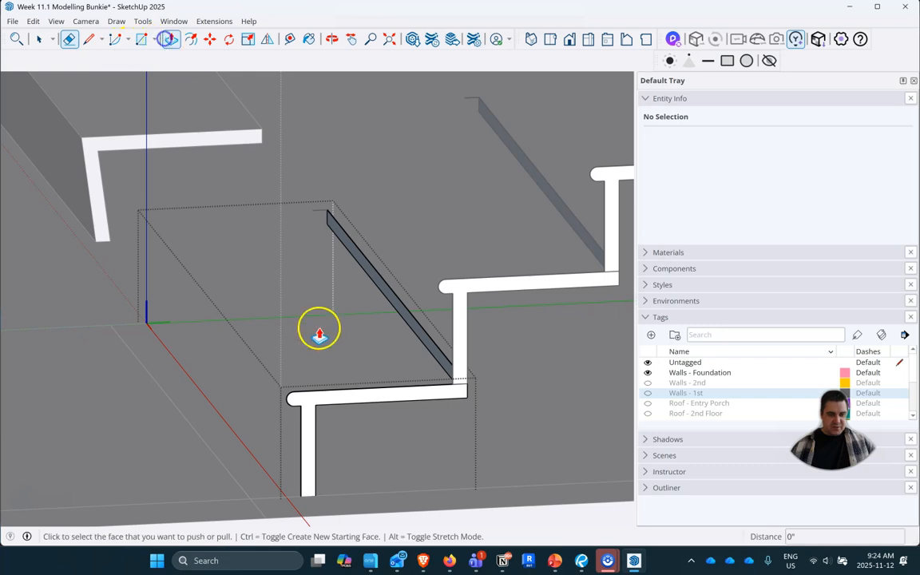
left_click(345, 396)
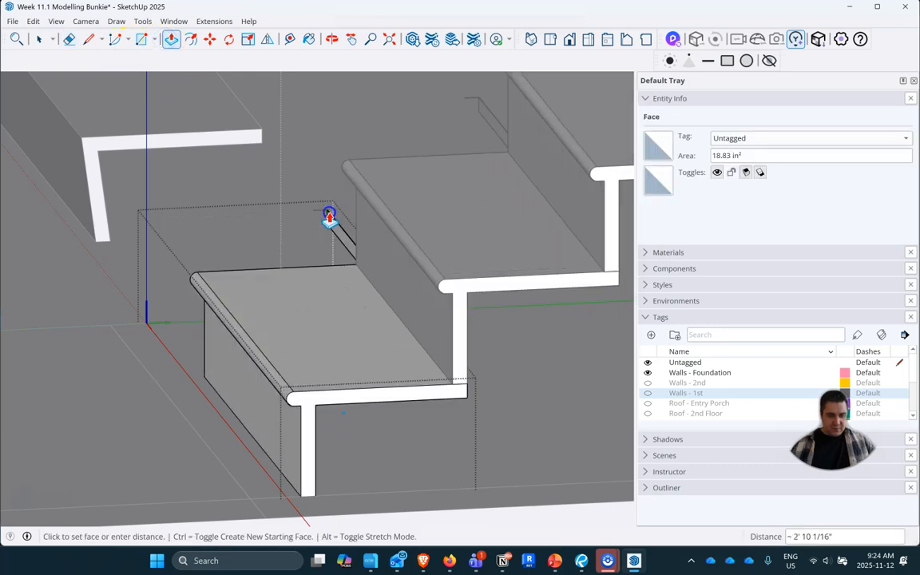
left_click(327, 217)
Push/Pull the tread's far end face about 1' 3 1/4" further, to the end of the remaining back strip.
middle_click_drag(230, 315, 779, 374)
scroll(411, 281, "down", 5)
scroll(376, 356, "down", 3)
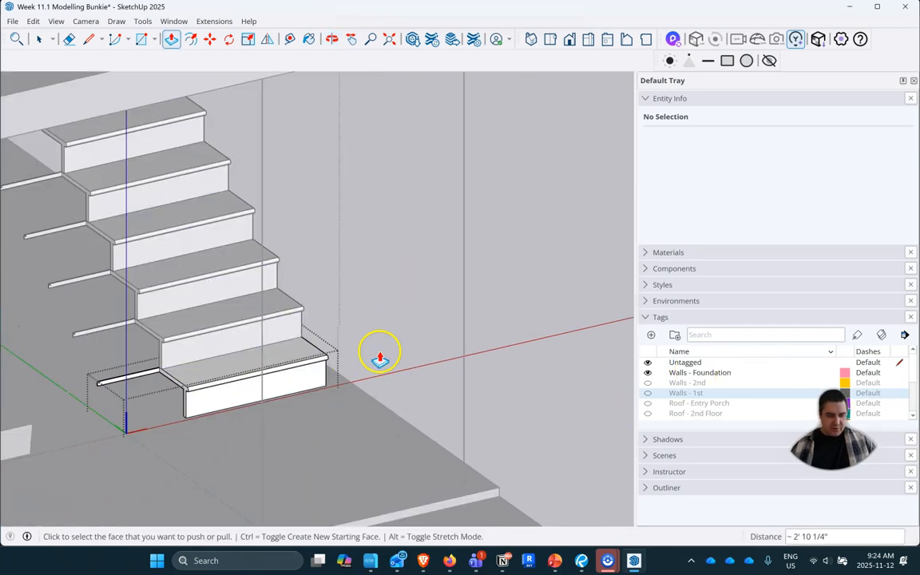
scroll(45, 417, "up", 6)
scroll(423, 345, "up", 2)
left_click_drag(517, 288, 259, 313)
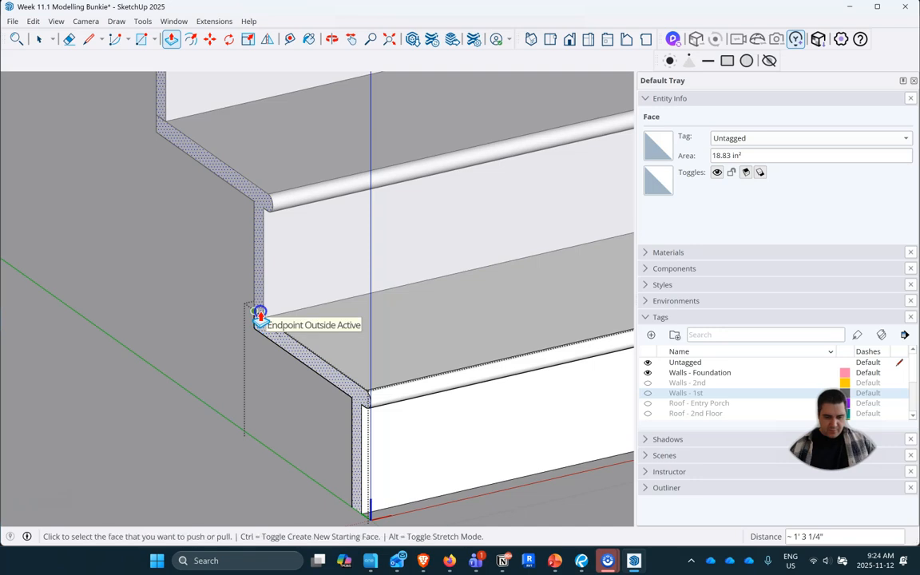
Close the edited tread component and return to the stair group that contains all the treads.
scroll(120, 345, "down", 5)
middle_click_drag(138, 339, 148, 312)
scroll(166, 345, "down", 3)
middle_click_drag(166, 345, 287, 369)
right_click(287, 368)
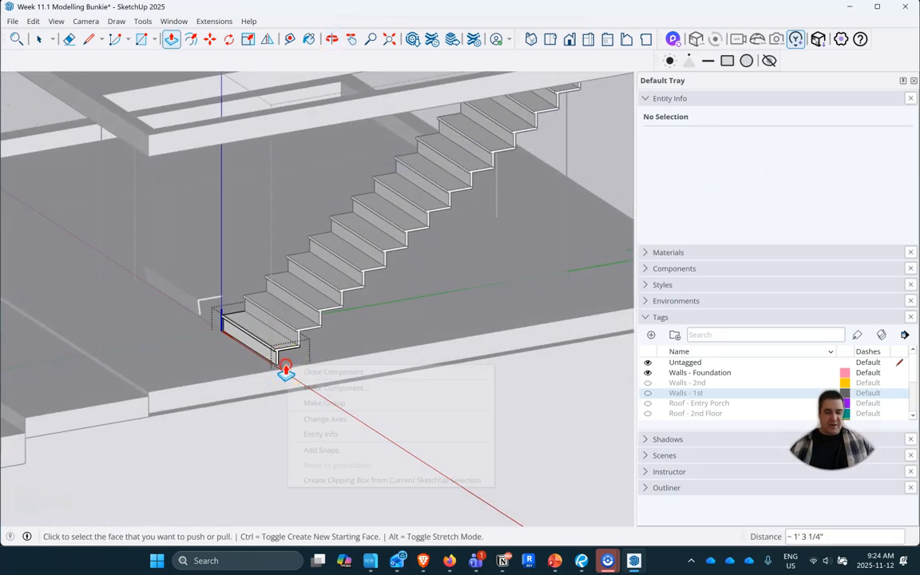
left_click(349, 402)
double_click(251, 302)
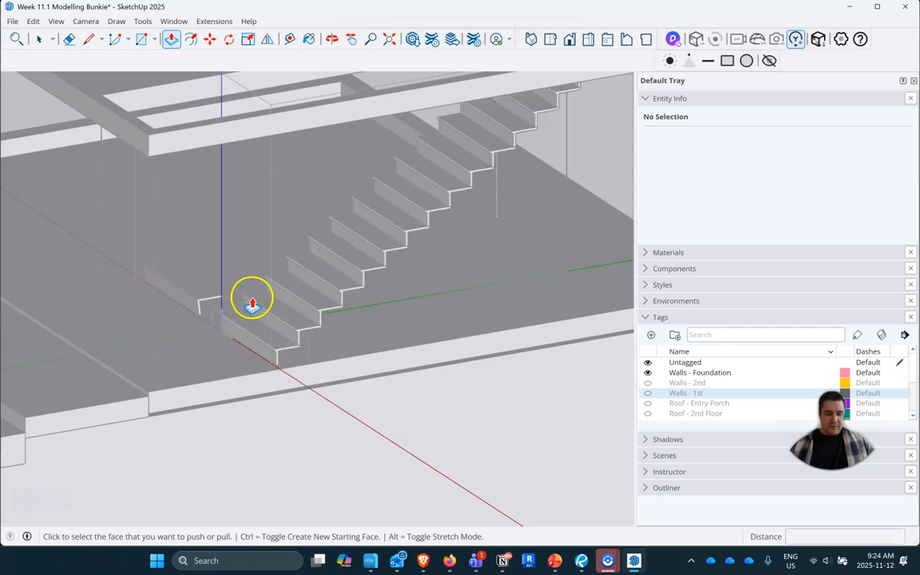
right_click(244, 260)
left_click(265, 268)
scroll(219, 299, "up", 3)
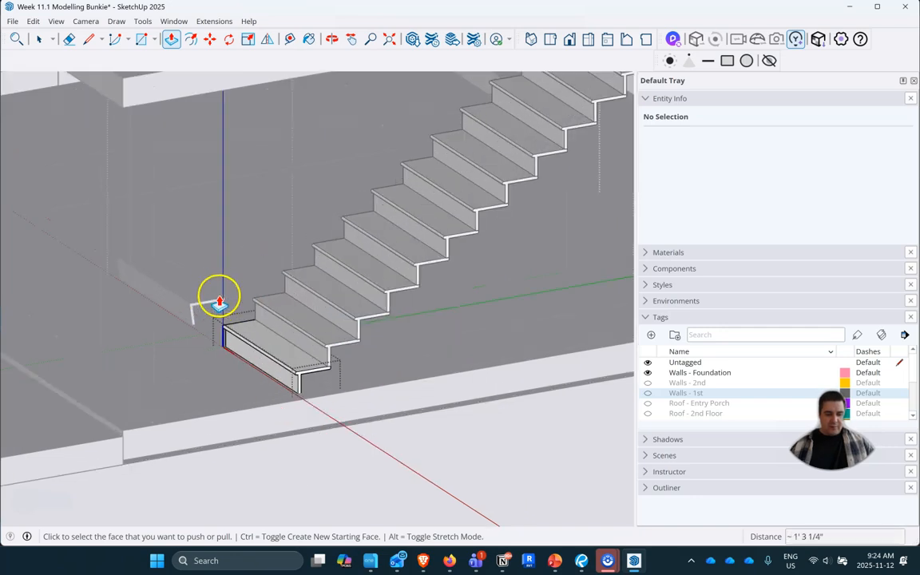
right_click(257, 245)
left_click(271, 254)
scroll(270, 259, "up", 3)
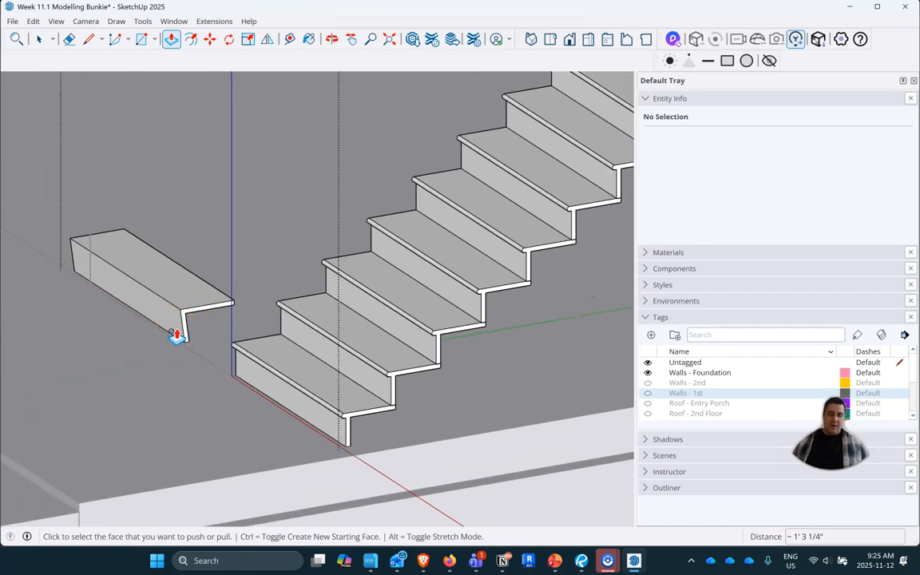
Select the separate sloped-riser tread copy and look through the stair group's components in the Outliner.
left_click(39, 39)
left_click(121, 285)
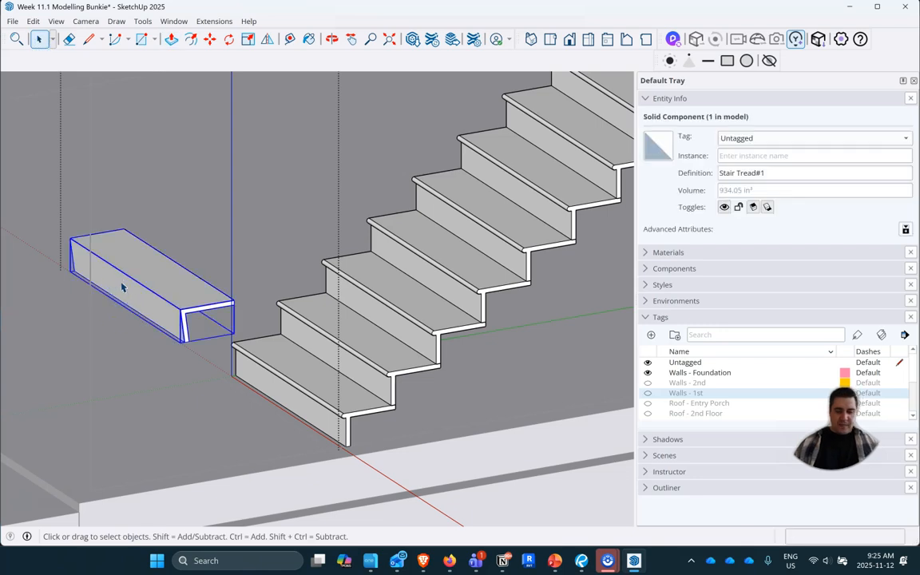
left_click(645, 488)
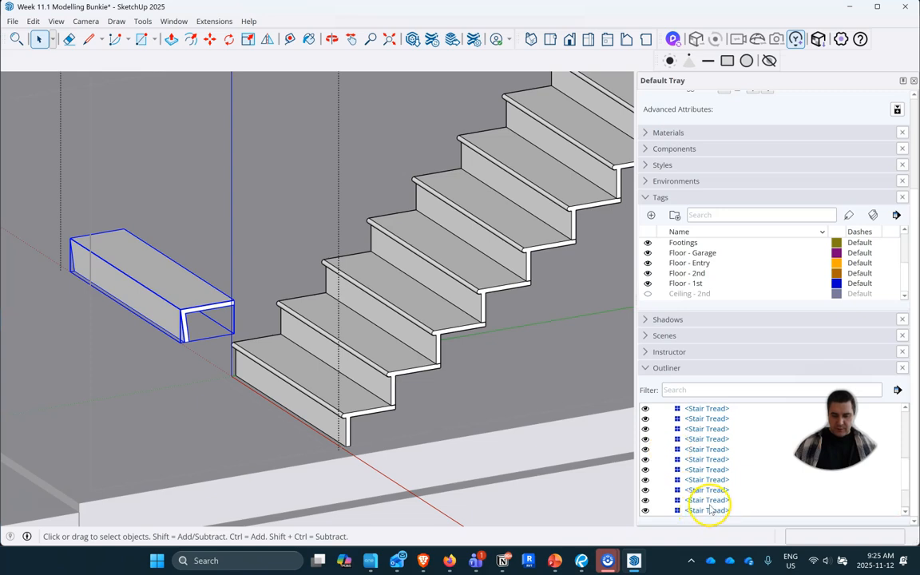
scroll(687, 499, "up", 1)
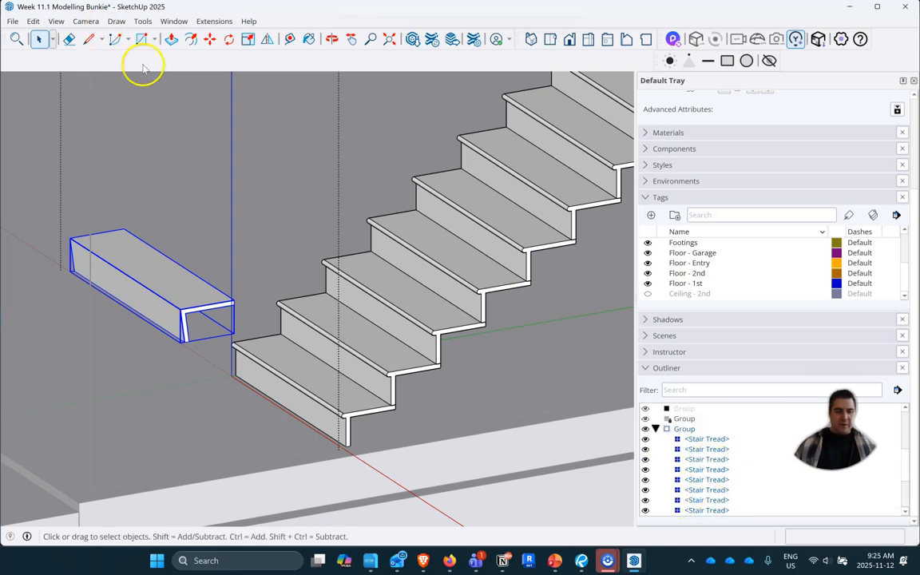
Hide the Outliner from the Default Tray.
left_click(173, 21)
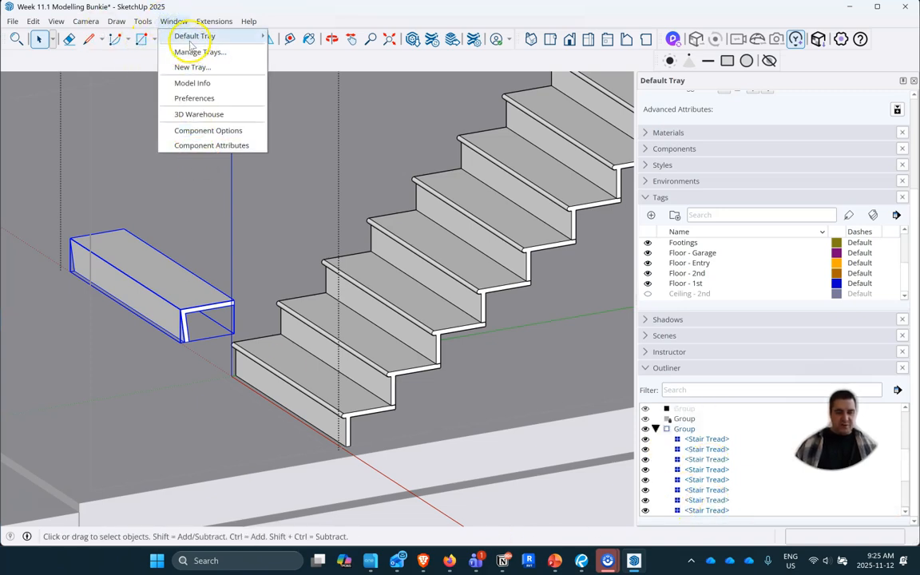
mouse_move(143, 25)
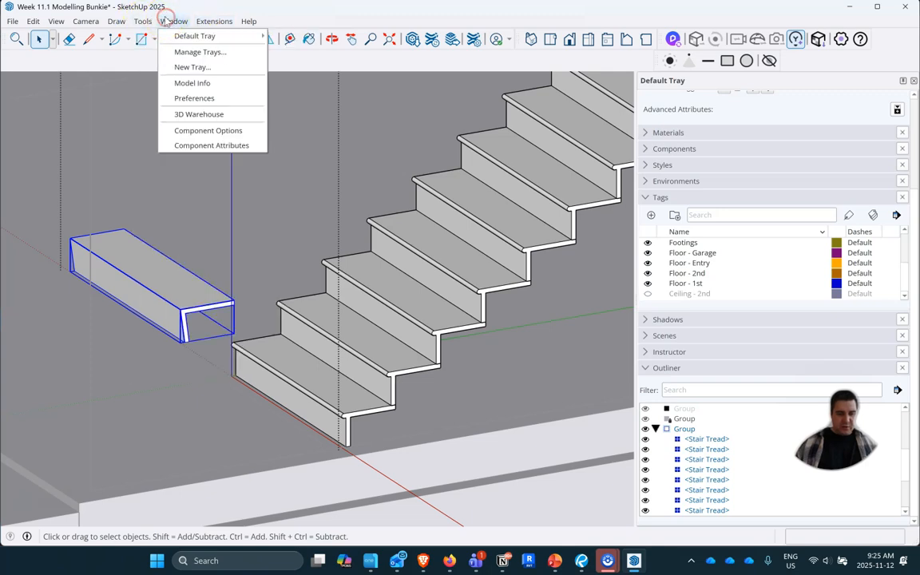
left_click(192, 52)
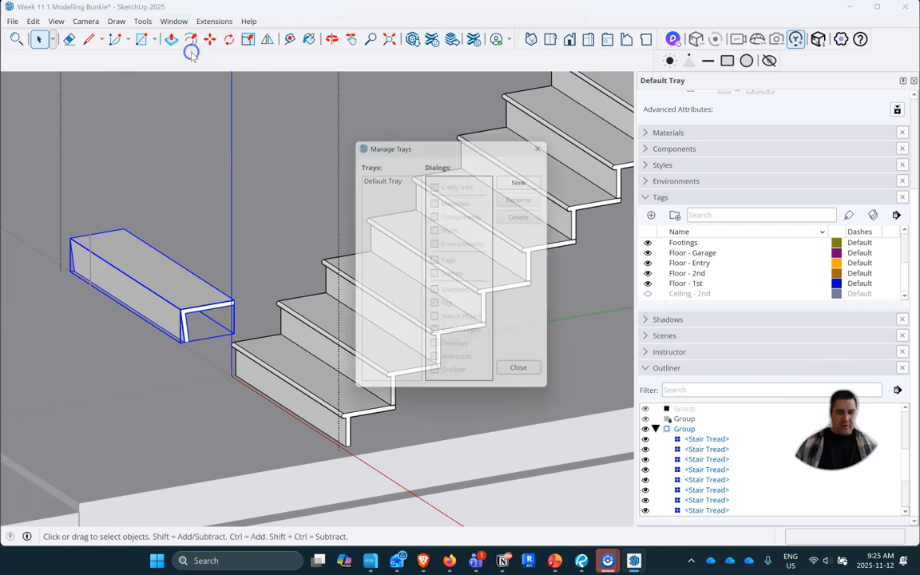
left_click(542, 143)
left_click(177, 20)
mouse_move(197, 44)
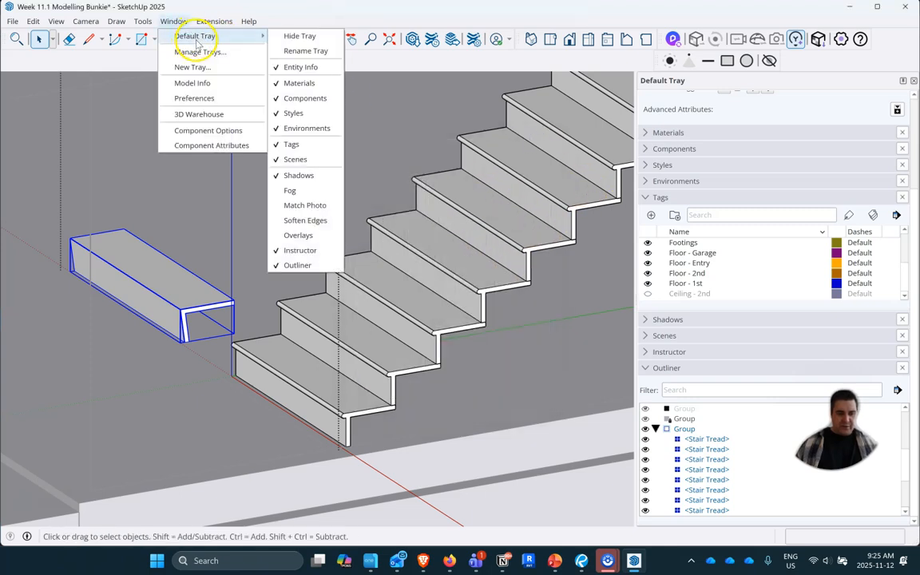
left_click(323, 266)
Delete the unique sloped-riser tread copy standing beside the stair.
scroll(232, 298, "down", 2)
right_click(197, 243)
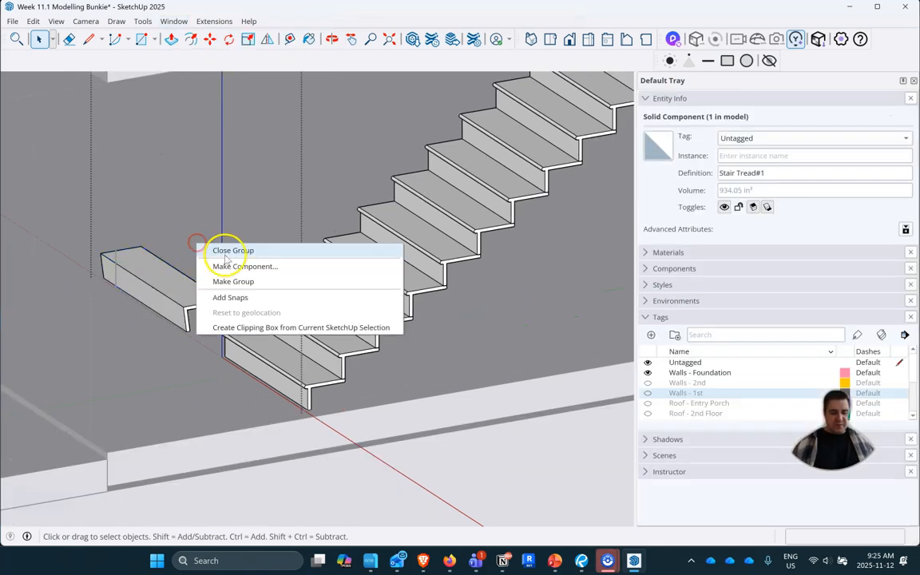
left_click(228, 252)
double_click(174, 279)
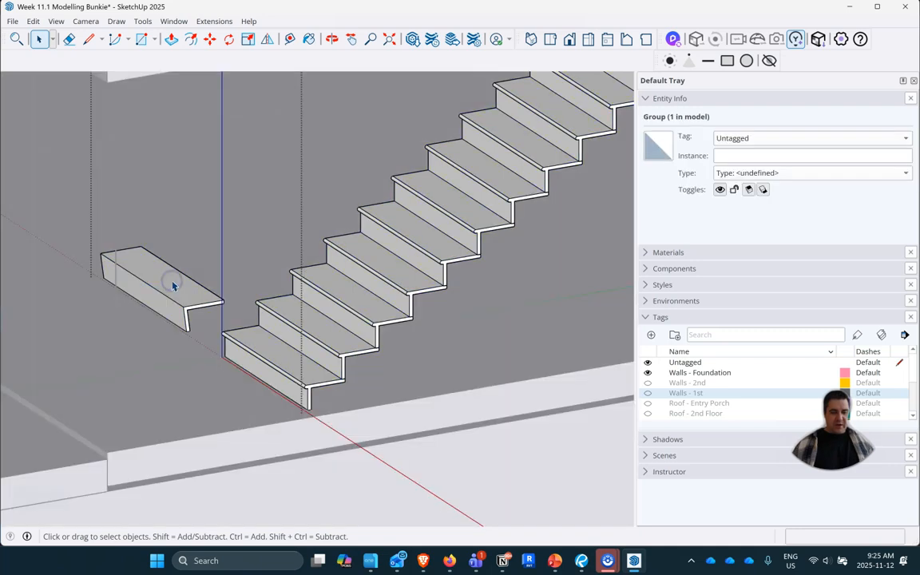
left_click(166, 285)
key("Delete")
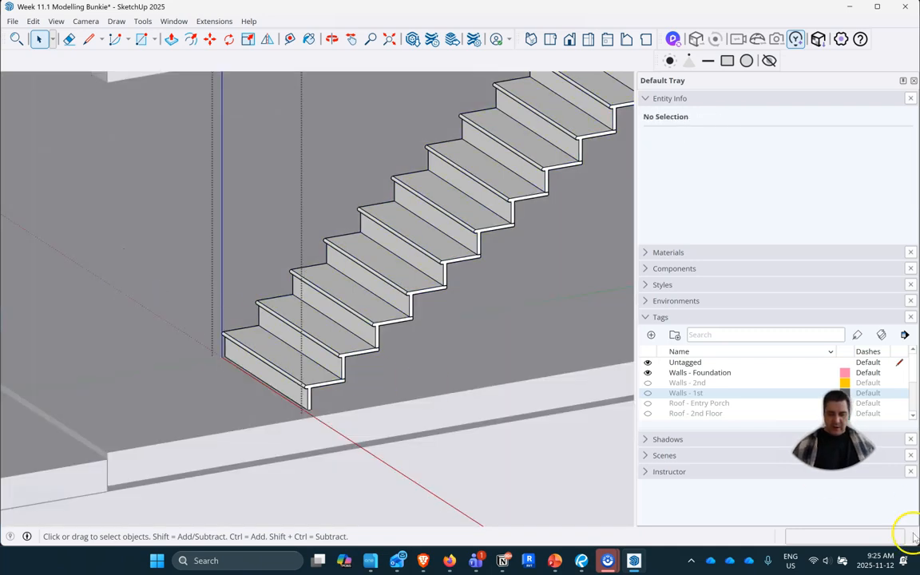
Show the Outliner in the Default Tray again.
left_click(644, 473)
left_click(643, 473)
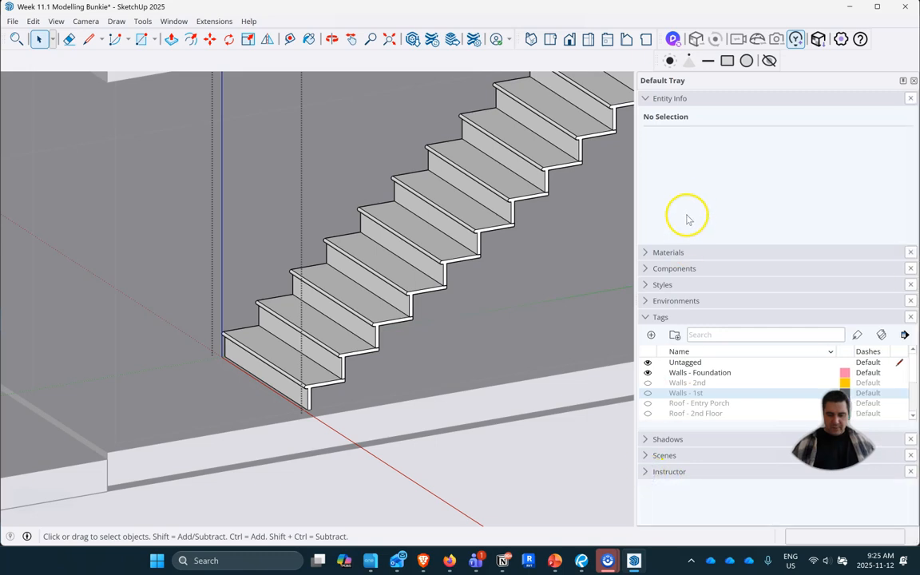
left_click(223, 23)
mouse_move(175, 20)
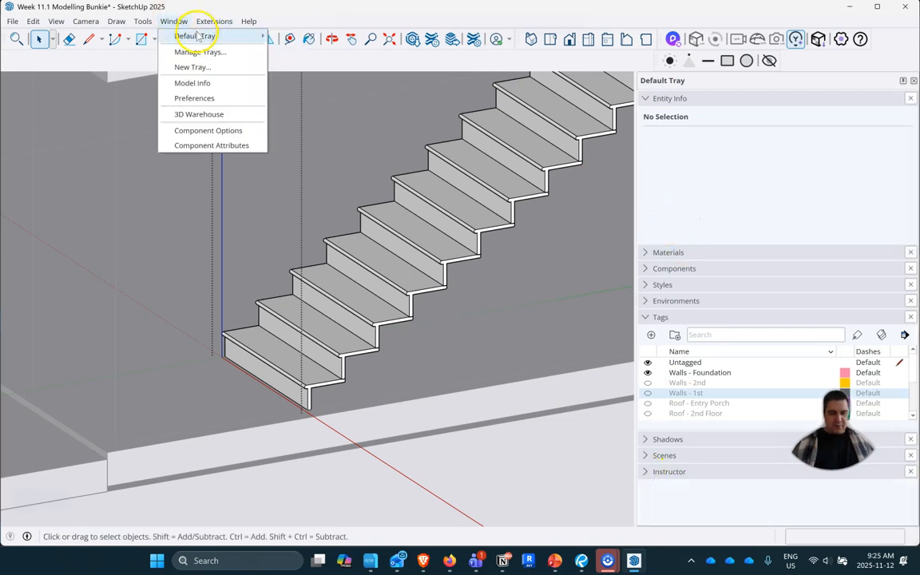
mouse_move(199, 36)
left_click(301, 264)
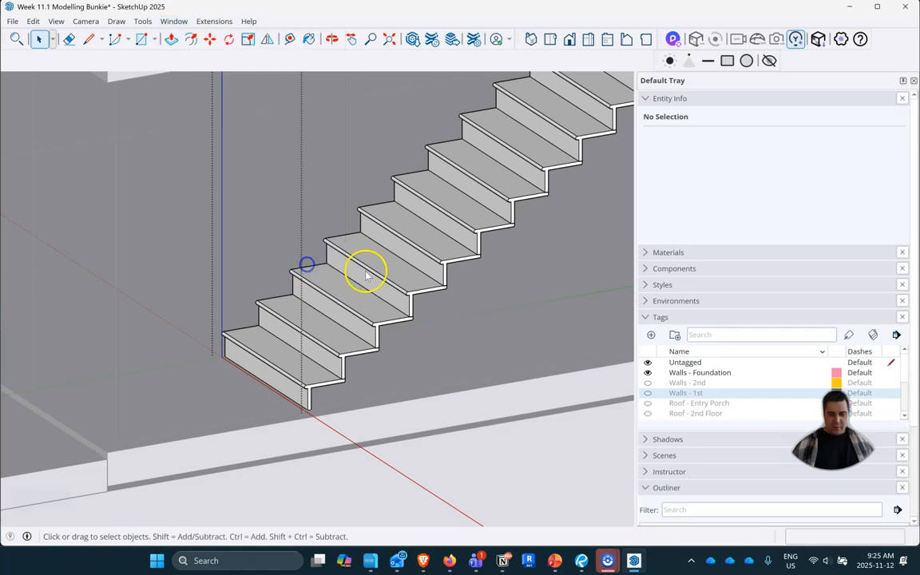
Examine the model's groups and the Stair Tread components nested in the stair group in the Outliner.
scroll(650, 493, "down", 3)
scroll(720, 470, "up", 3)
scroll(722, 474, "down", 3)
scroll(722, 471, "up", 5)
scroll(713, 468, "down", 3)
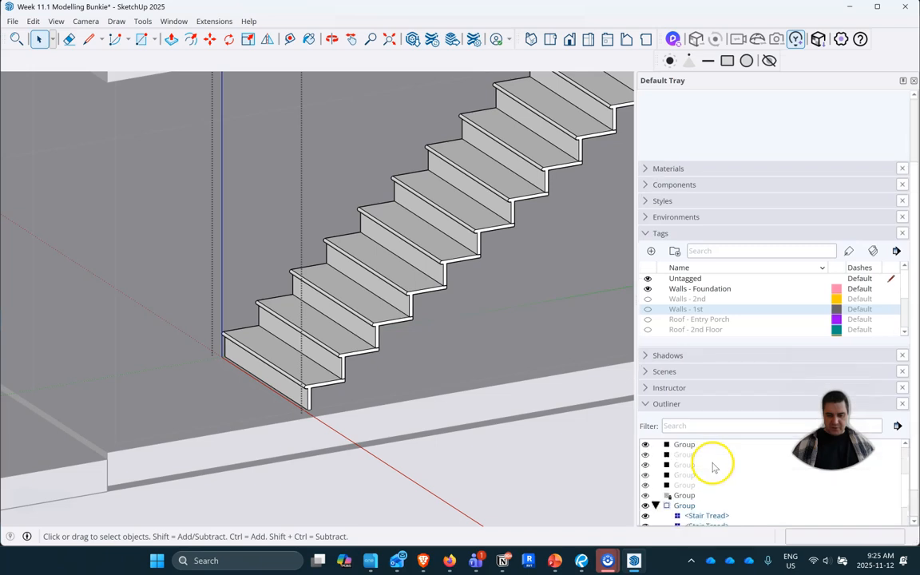
scroll(686, 485, "down", 4)
scroll(675, 487, "up", 2)
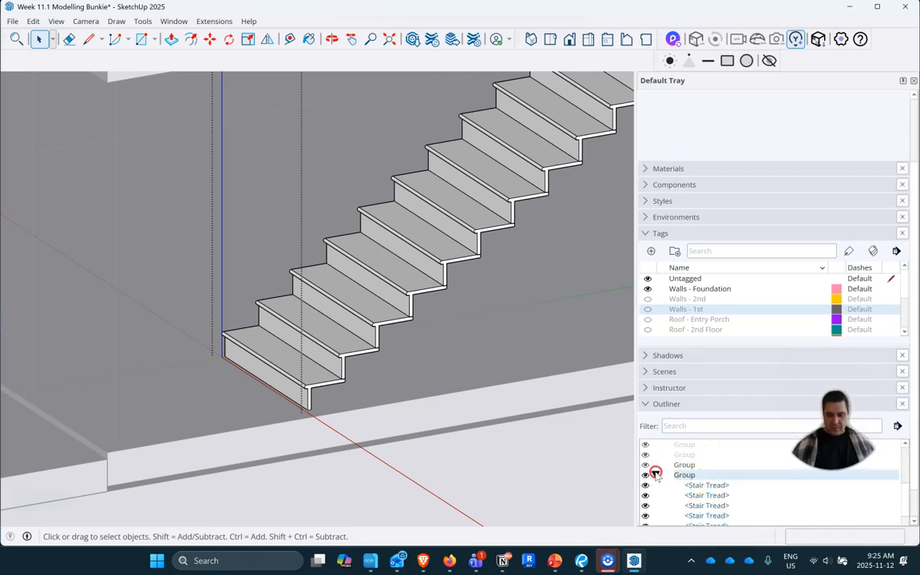
Exit the stair group back to the top level of the model.
right_click(657, 475)
key("Escape")
scroll(663, 471, "down", 3)
scroll(703, 468, "up", 8)
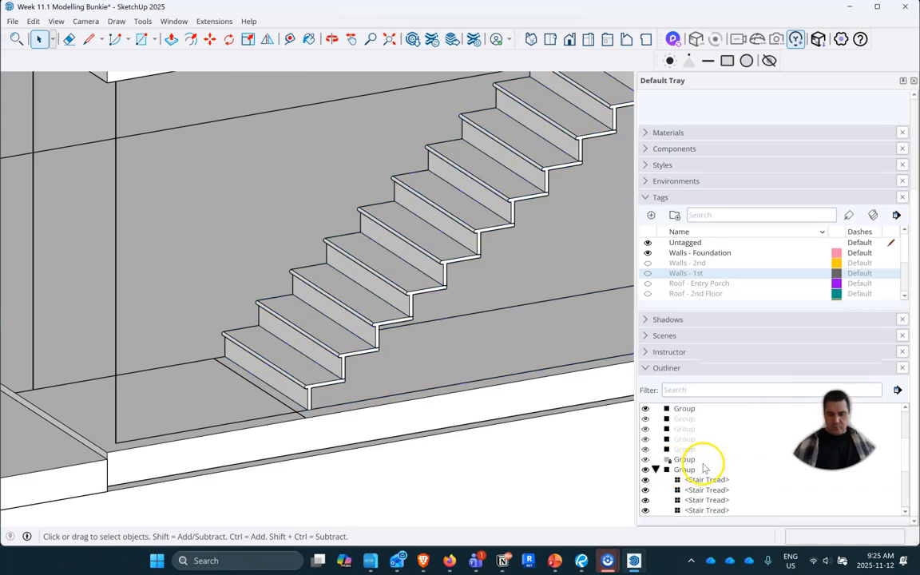
Enter the stair group and make the topmost Stair Tread a unique component.
left_click_drag(517, 326, 487, 353)
scroll(296, 408, "down", 5)
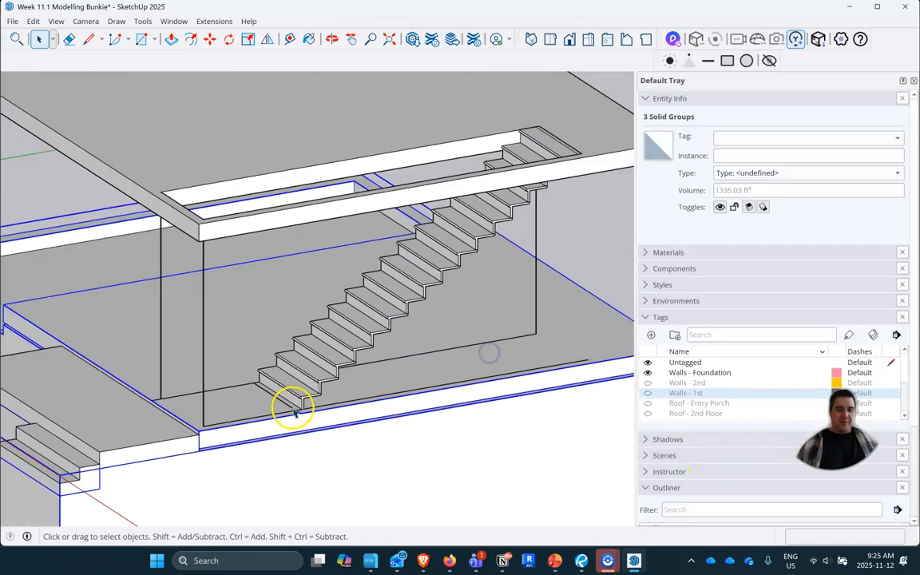
scroll(225, 456, "up", 1)
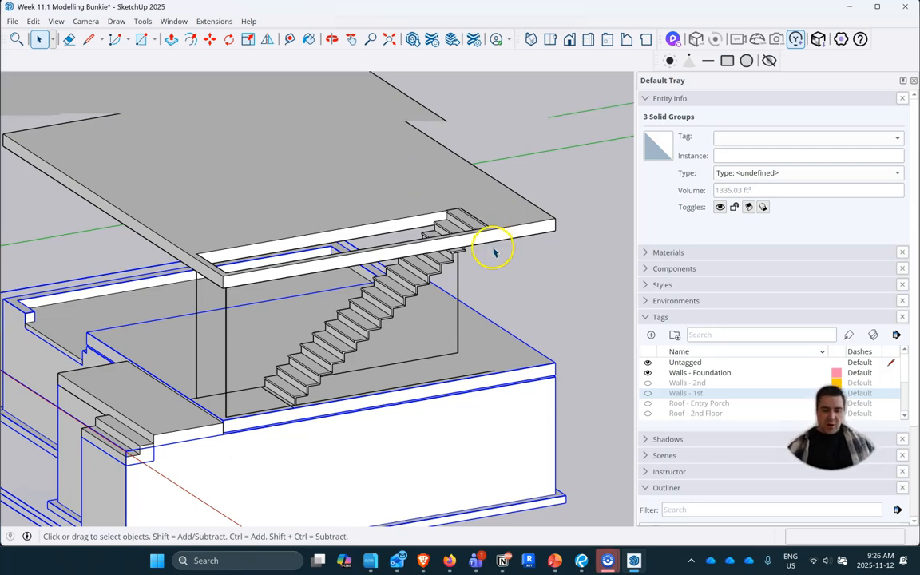
scroll(435, 185, "up", 6)
right_click(421, 206)
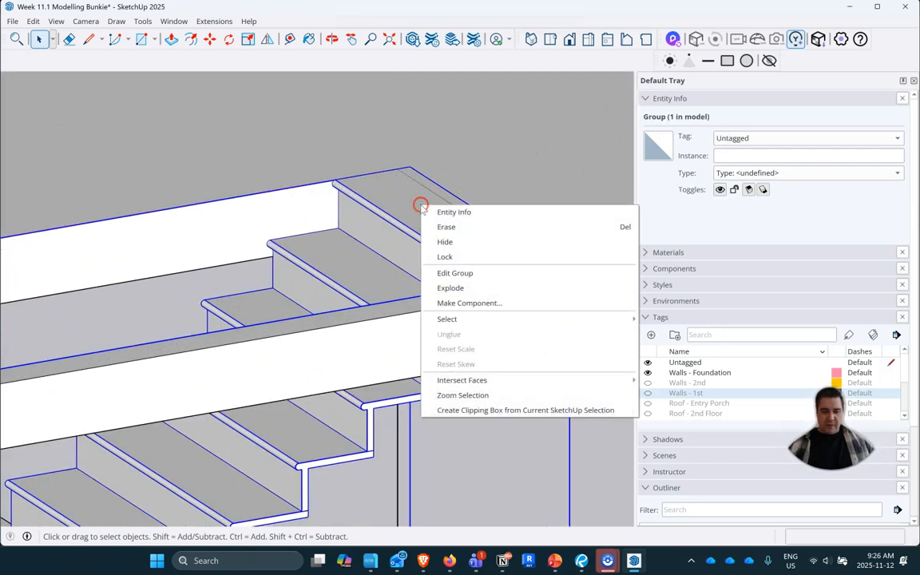
double_click(406, 214)
right_click(405, 214)
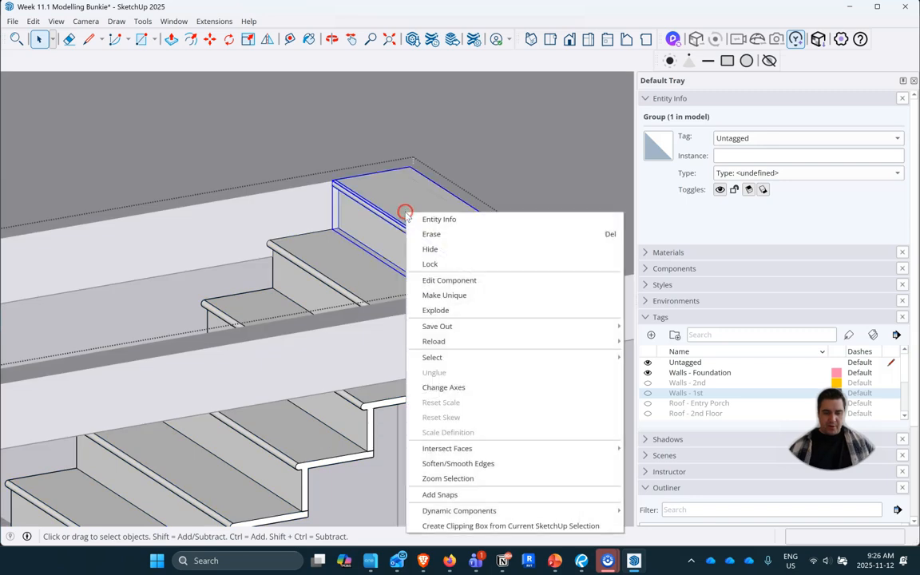
left_click(445, 296)
Open the unique top tread for editing and hide the Floor - 2nd tag to expose the tread's back edge.
middle_click_drag(479, 284, 357, 323)
left_click(472, 308)
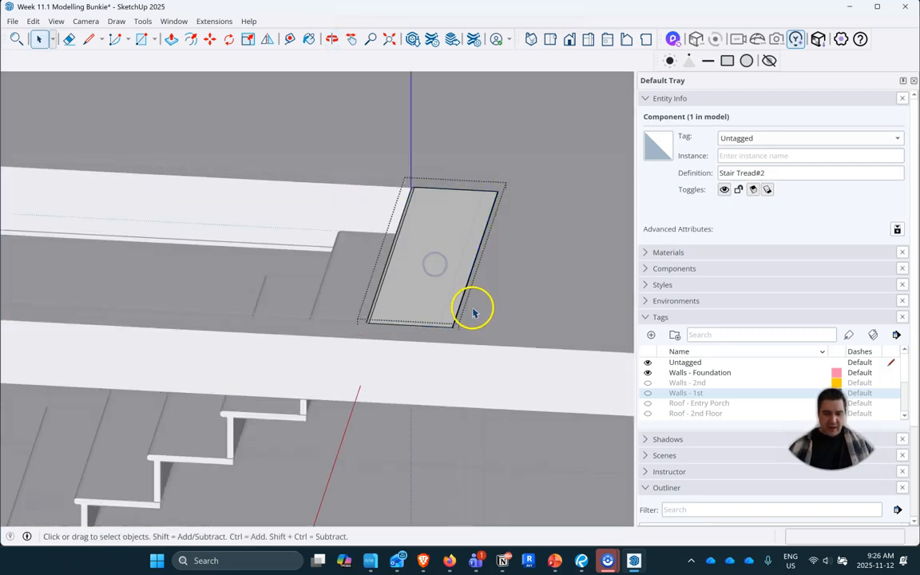
scroll(472, 319, "up", 6)
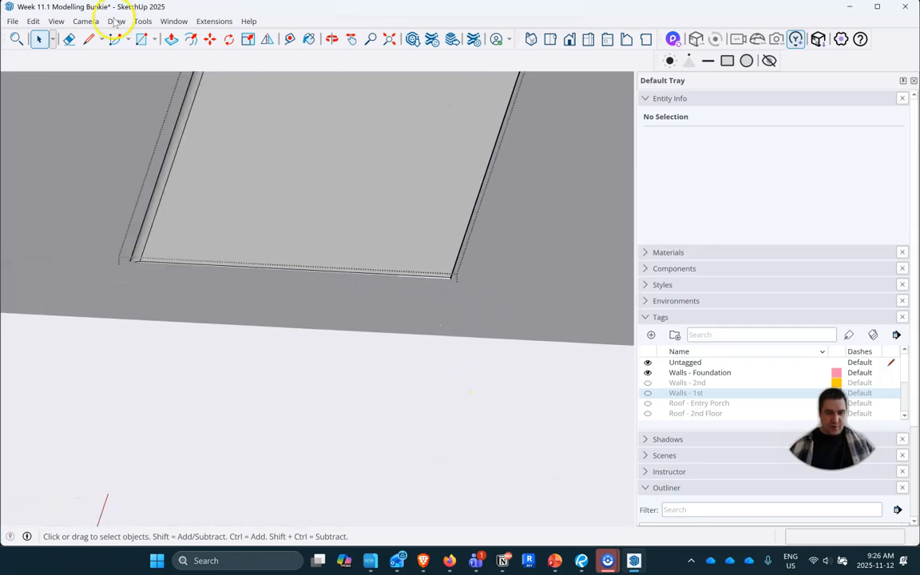
left_click(171, 39)
scroll(449, 281, "up", 3)
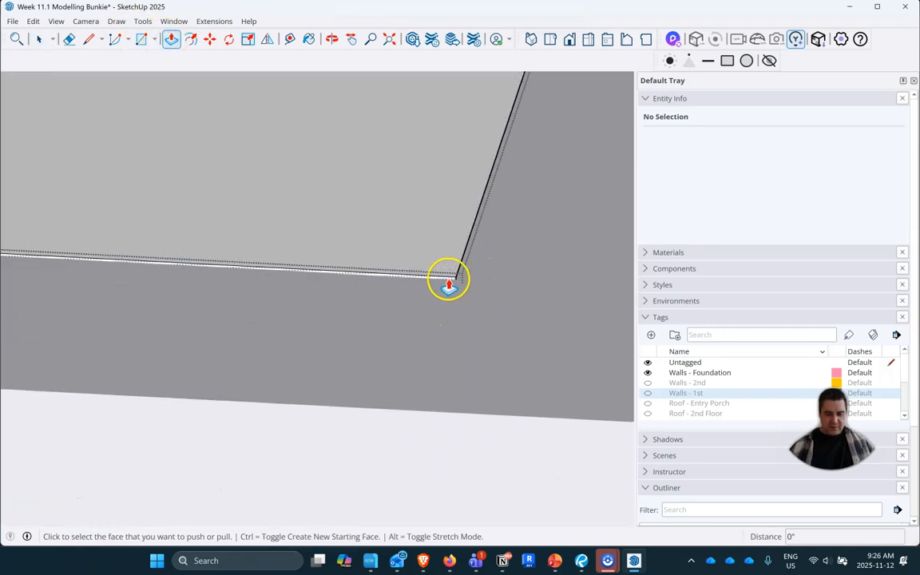
scroll(449, 281, "up", 2)
middle_click_drag(465, 269, 345, 330)
middle_click_drag(425, 330, 445, 321)
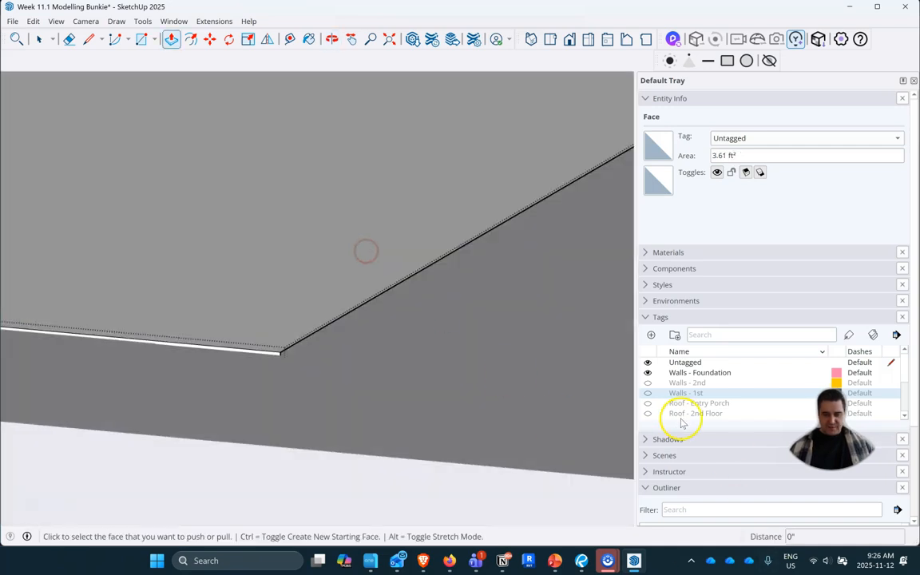
scroll(658, 403, "down", 4)
left_click(647, 357)
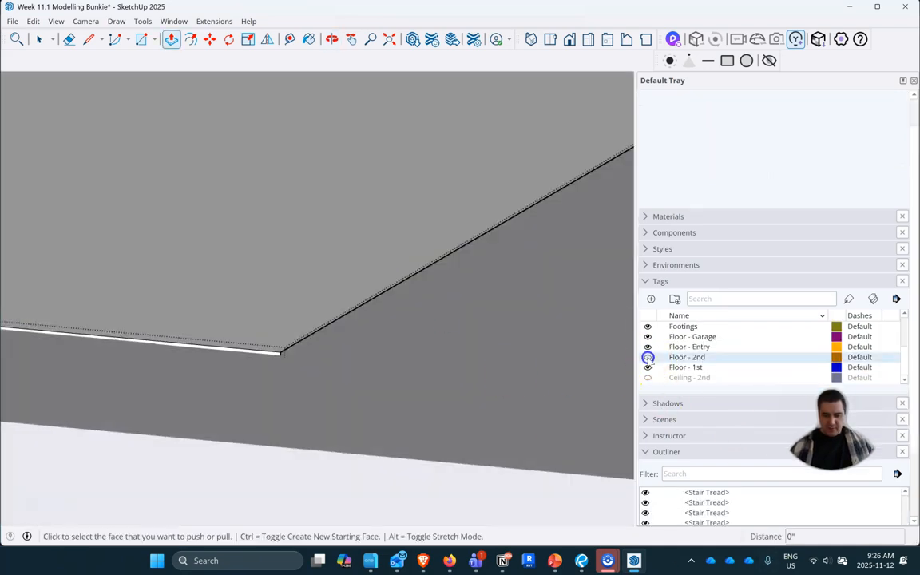
scroll(251, 407, "down", 5)
scroll(248, 413, "down", 1)
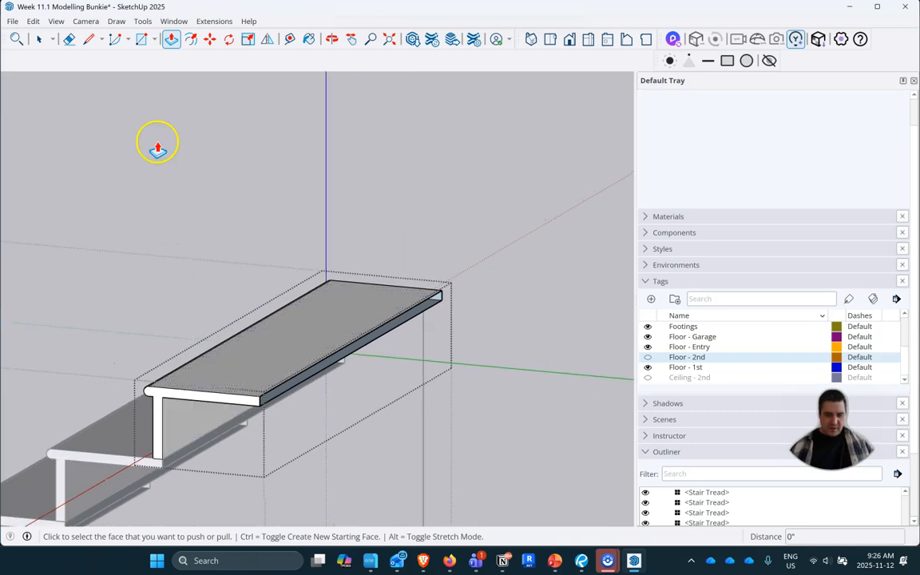
Draw a line along the lower back edge of the top tread to close its missing back face.
left_click(89, 39)
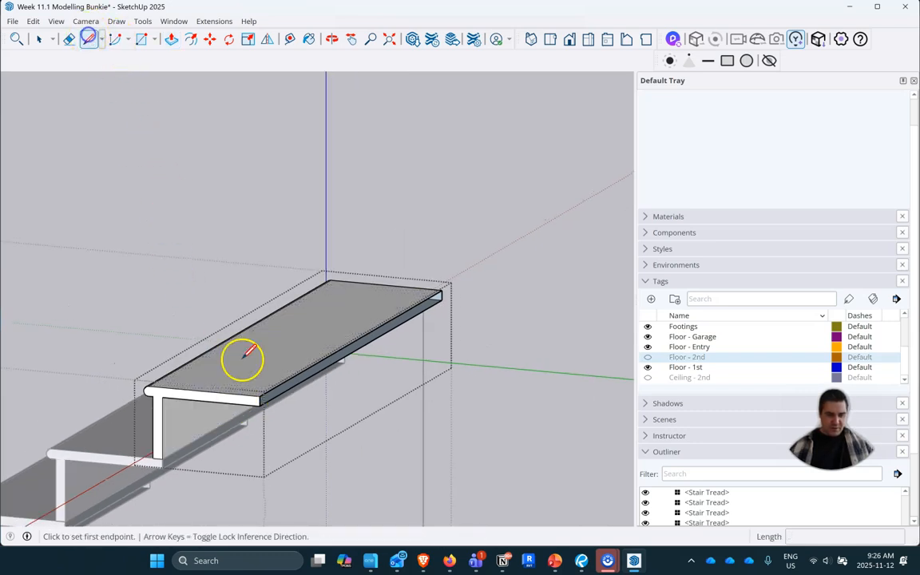
left_click(259, 406)
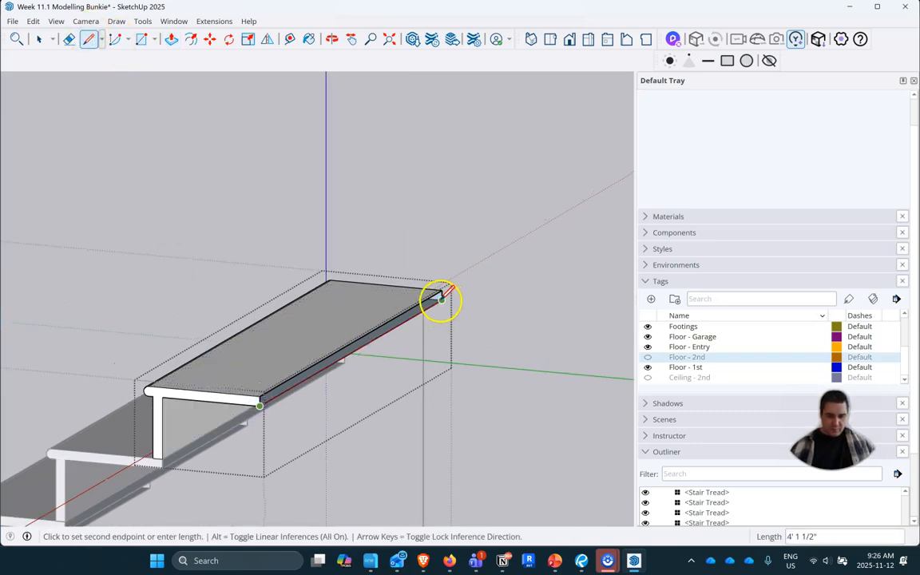
left_click(437, 296)
scroll(255, 411, "up", 2)
scroll(192, 409, "up", 1)
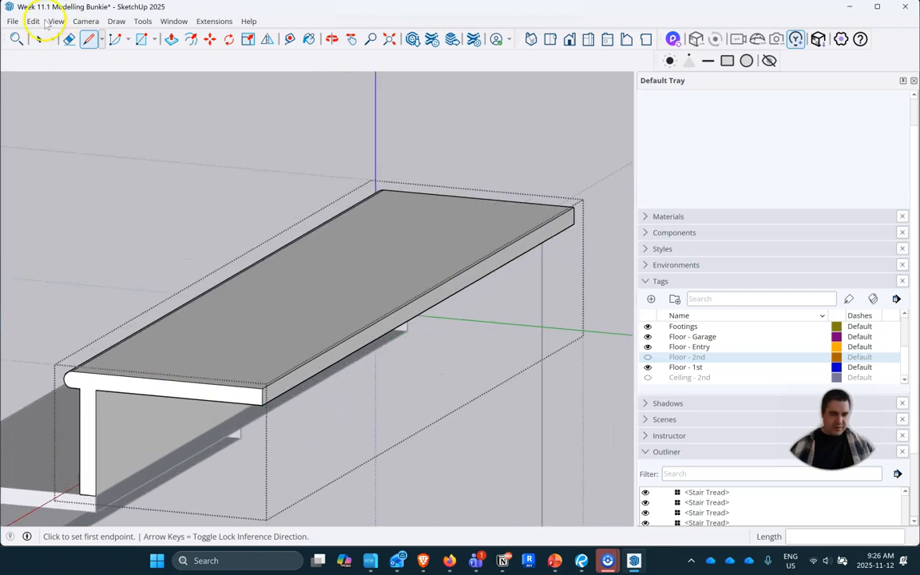
Push the top tread's back face in 10 1/2" to line up with the riser's back, and show the Floor - 2nd tag again.
left_click(171, 38)
left_click(266, 411)
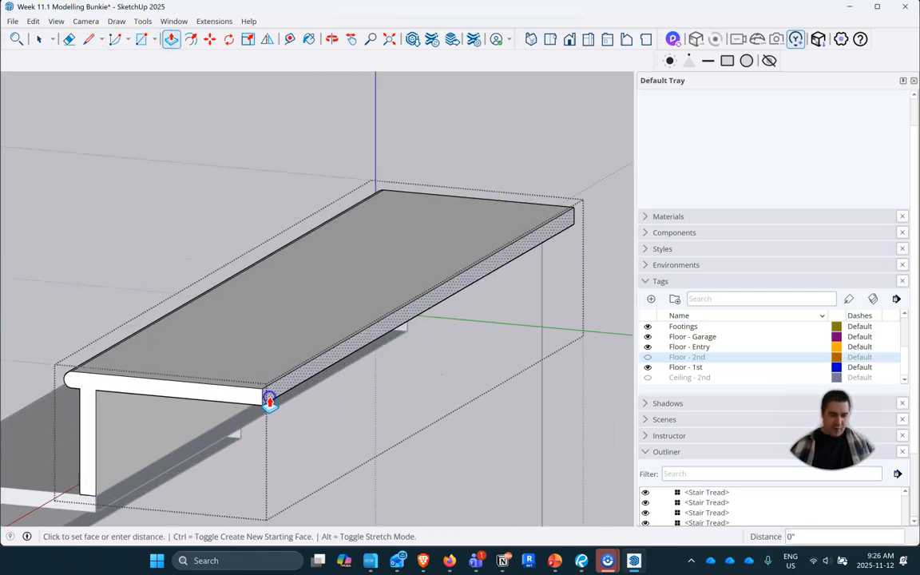
left_click(105, 423)
scroll(127, 403, "down", 3)
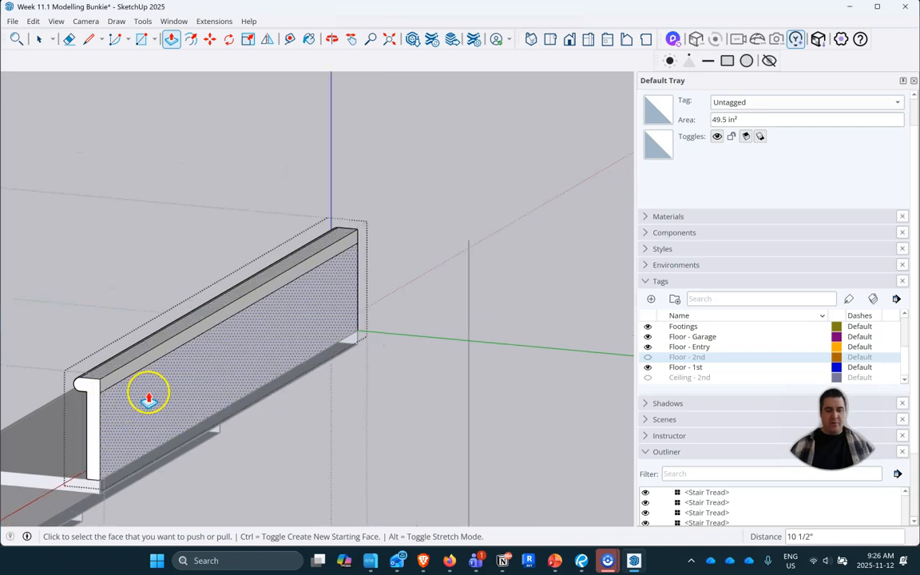
left_click(647, 359)
middle_click_drag(112, 411, 205, 382)
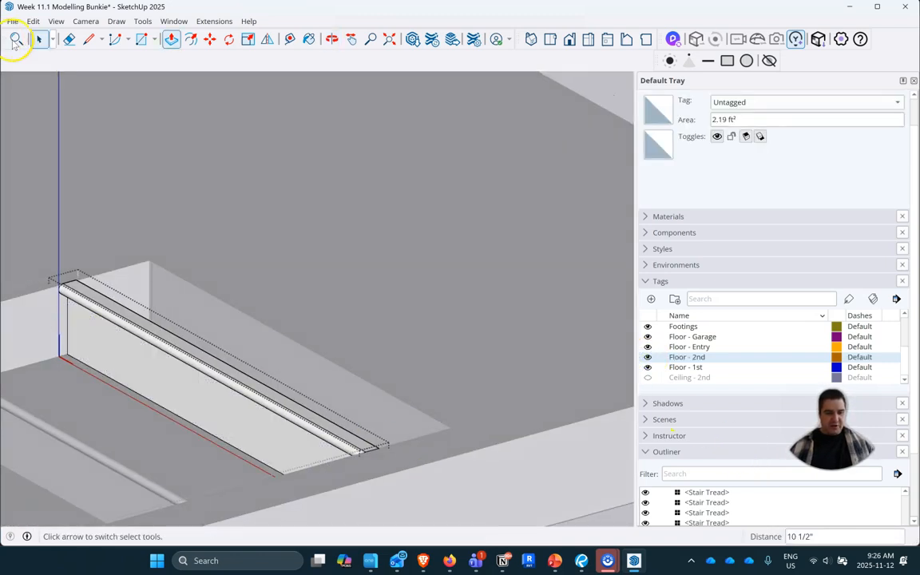
Open the second-floor slab group and erase the extra vertical edge at the corner of the stair opening.
left_click(40, 40)
left_click(185, 305)
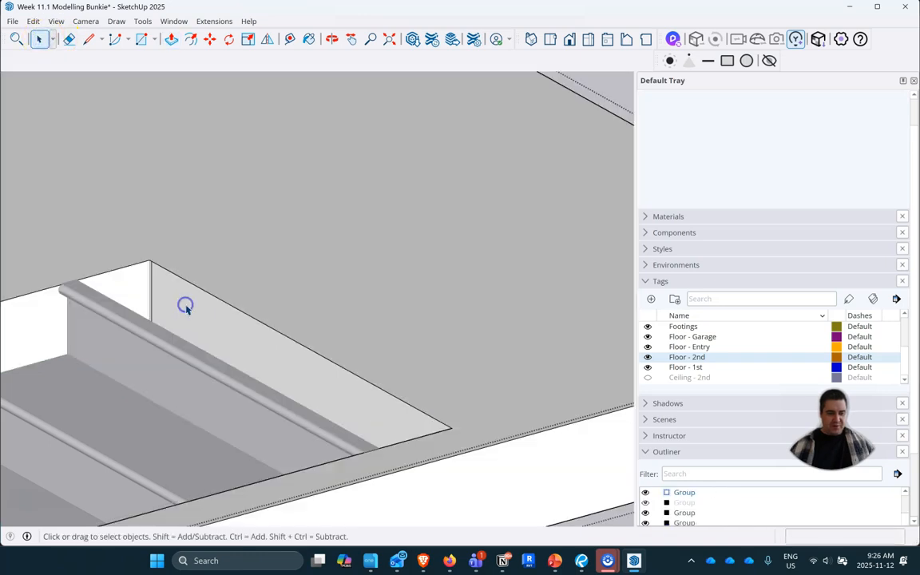
left_click(182, 303)
scroll(152, 272, "up", 3)
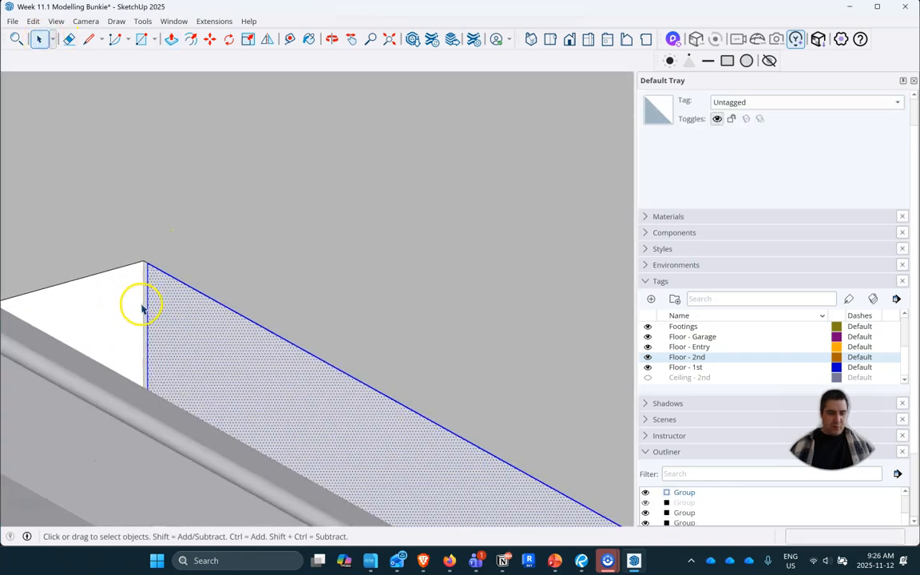
left_click(68, 38)
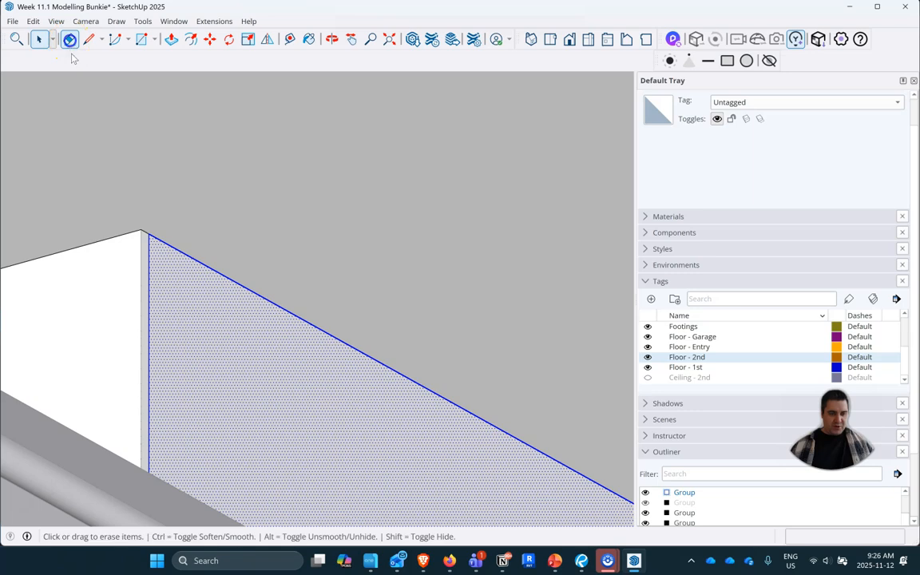
left_click(150, 323)
Push the stair opening's end face about 9 5/8" to meet the top tread, and exit the floor group.
scroll(236, 274, "down", 3)
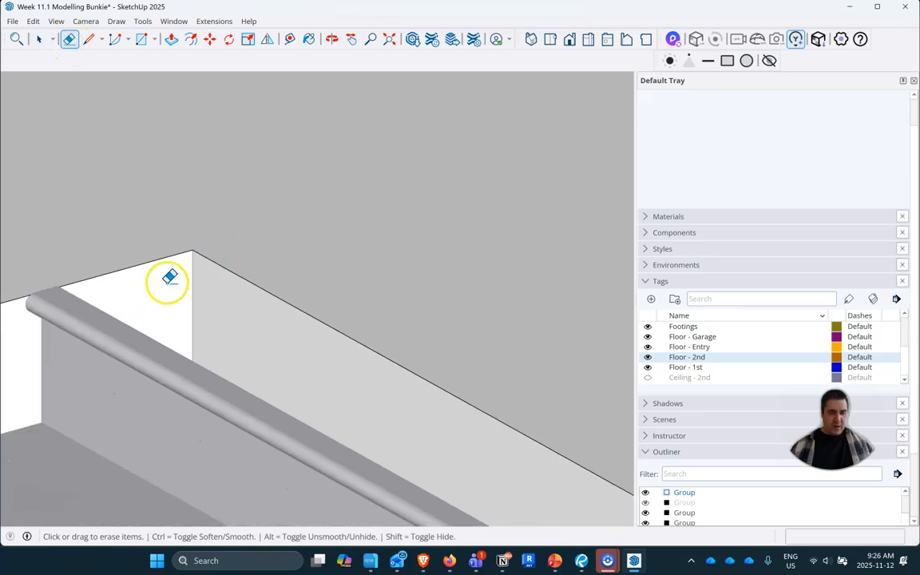
left_click(169, 41)
left_click(212, 319)
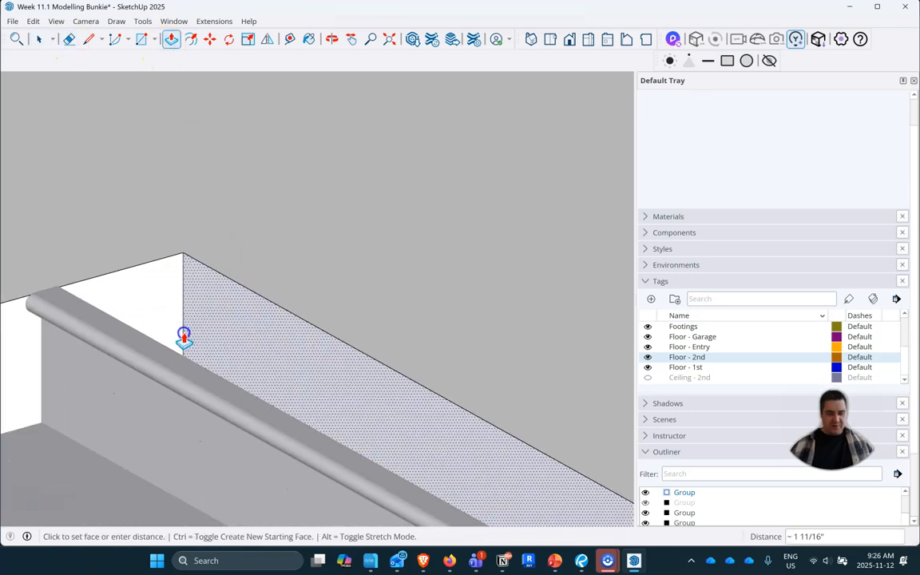
left_click(96, 307)
scroll(218, 263, "down", 5)
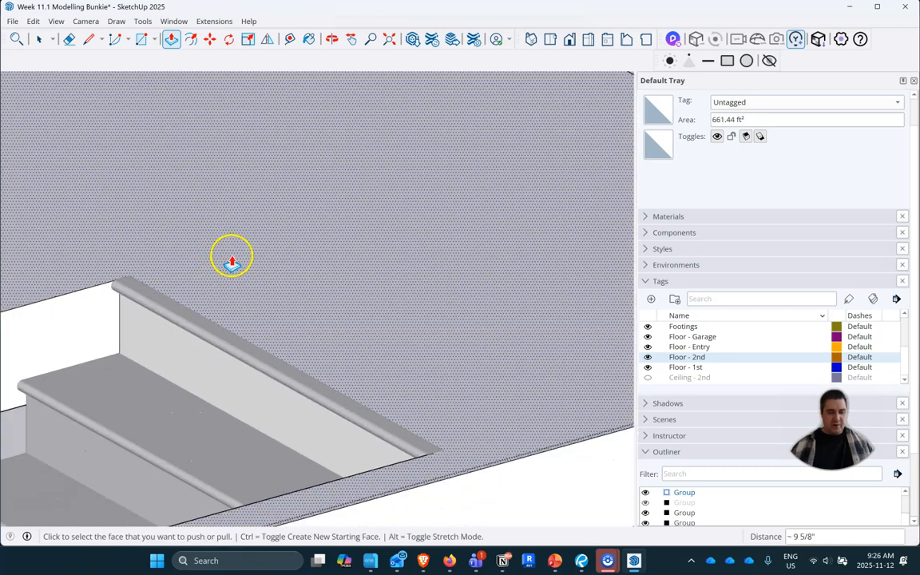
scroll(275, 260, "down", 3)
middle_click_drag(309, 267, 367, 384)
right_click(425, 330)
left_click(449, 334)
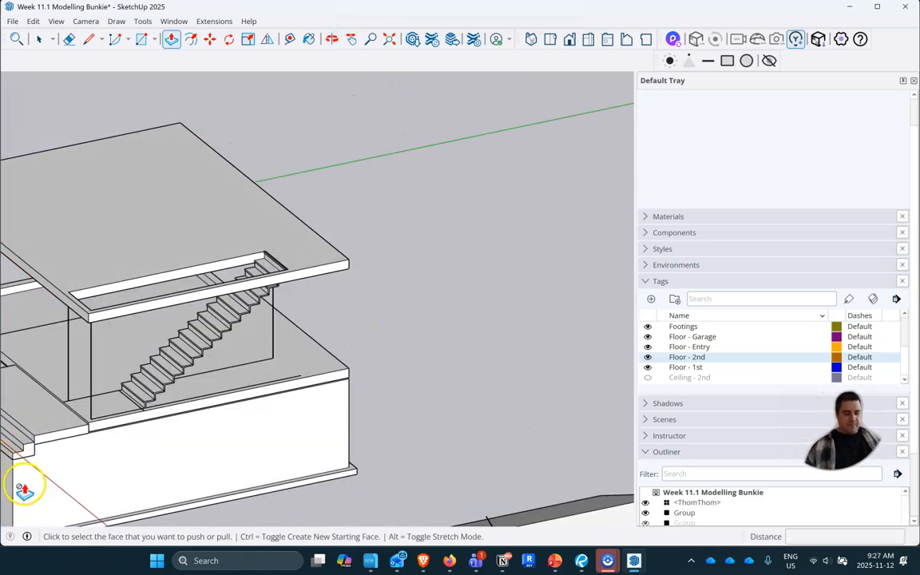
Unlock and delete the locked box-shaped guide group surrounding the stair.
middle_click_drag(197, 370, 169, 427)
scroll(146, 415, "up", 3)
scroll(146, 415, "up", 1)
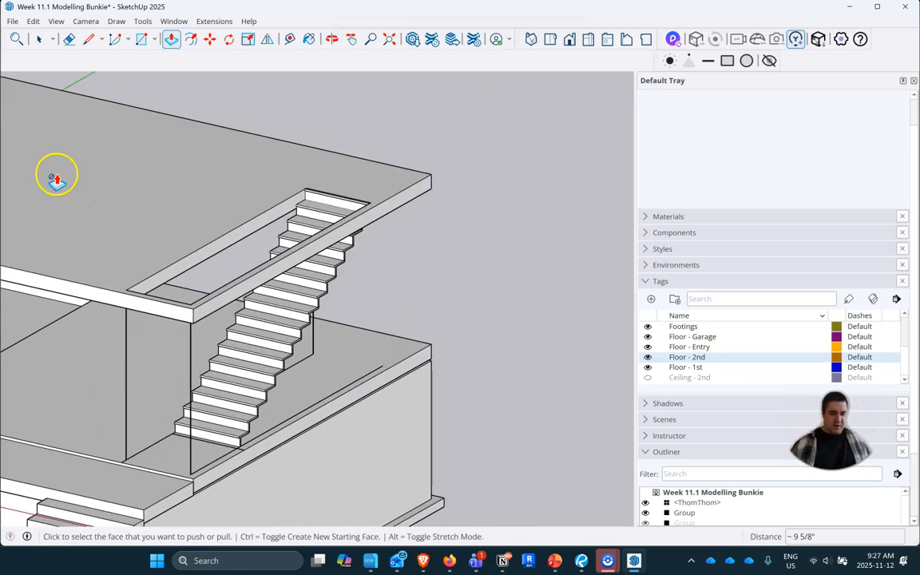
left_click(38, 38)
left_click(127, 397)
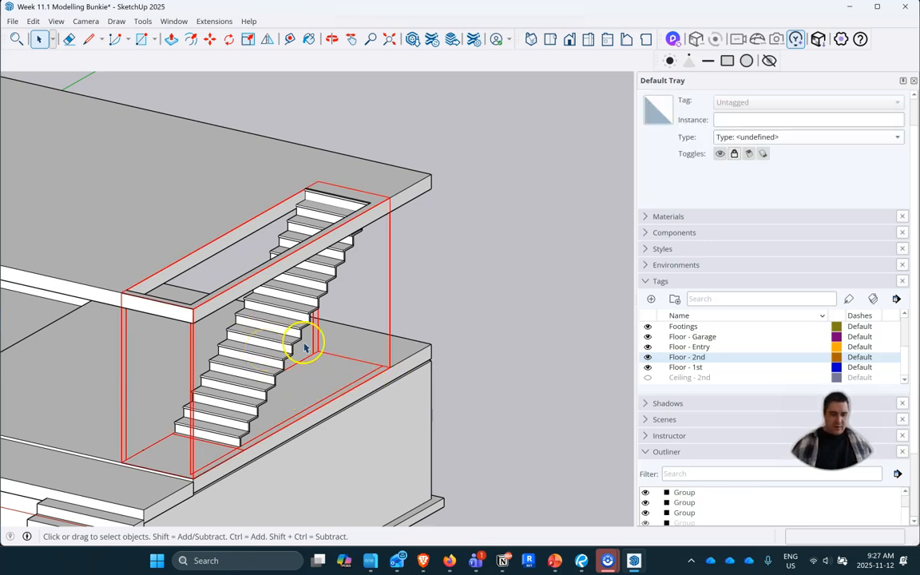
right_click(194, 340)
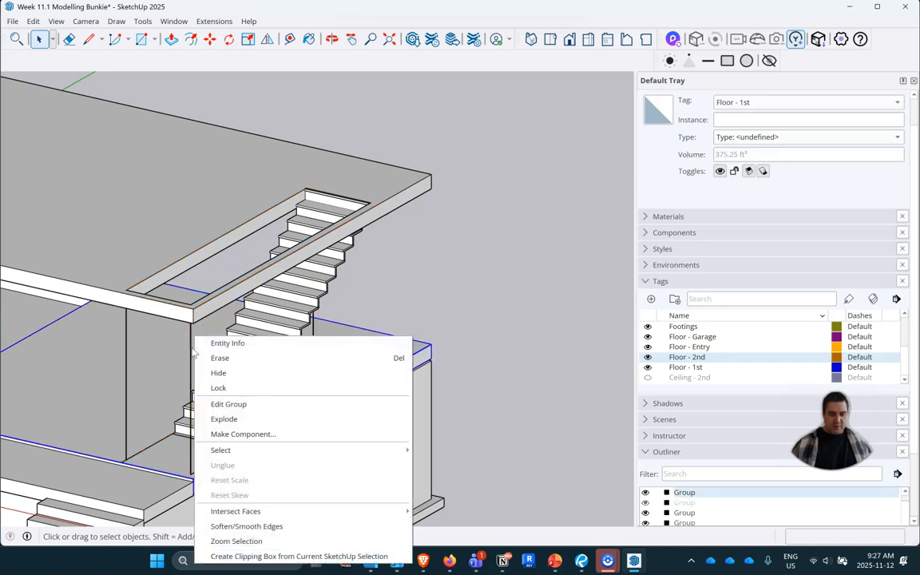
left_click(191, 349)
right_click(191, 349)
left_click(226, 400)
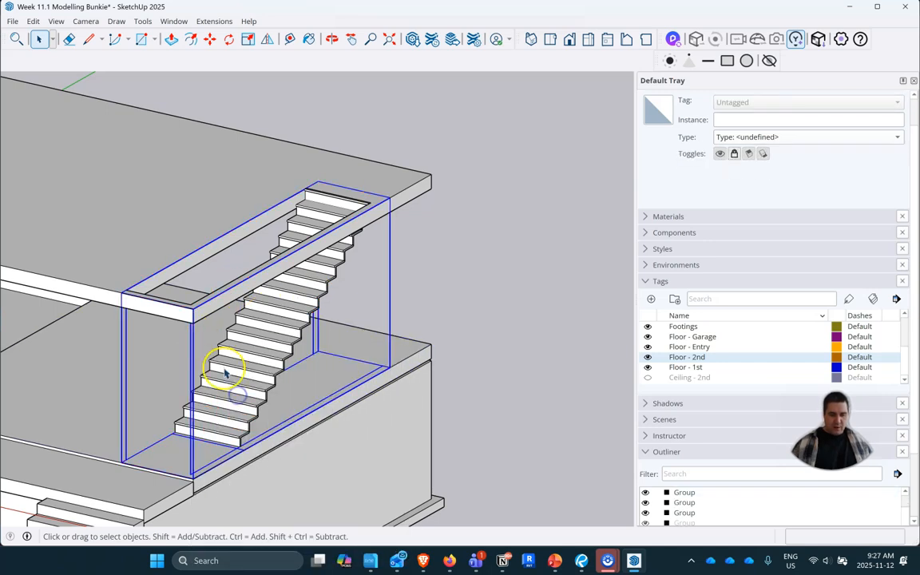
left_click(225, 373)
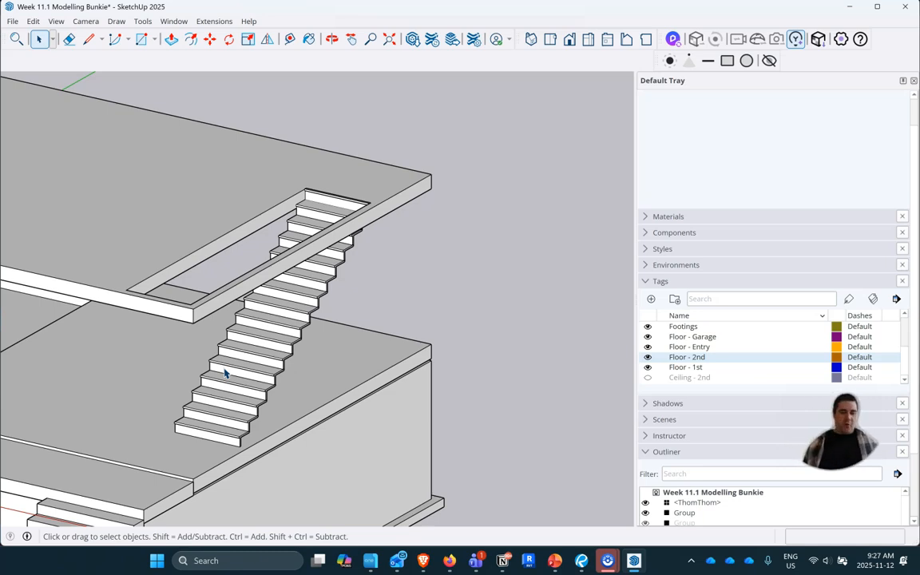
middle_click_drag(404, 389, 10, 410)
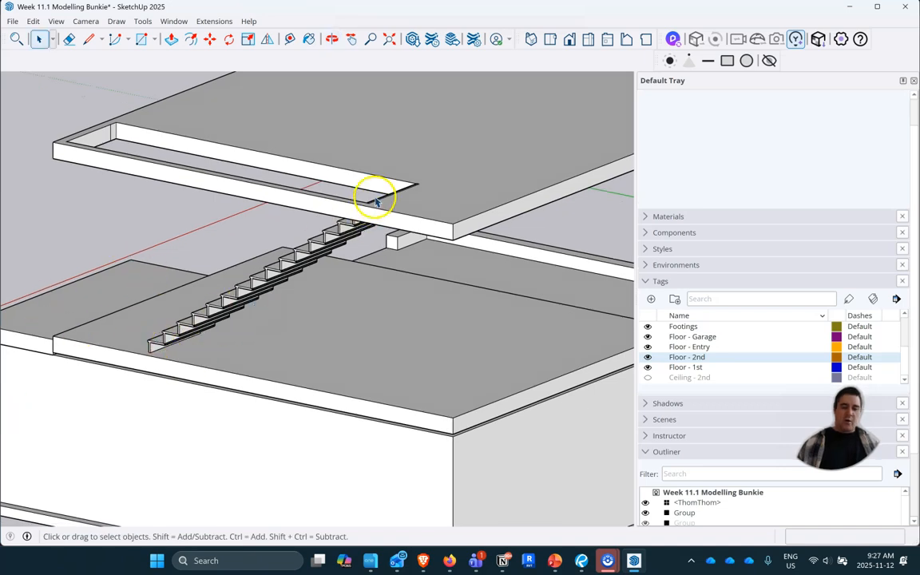